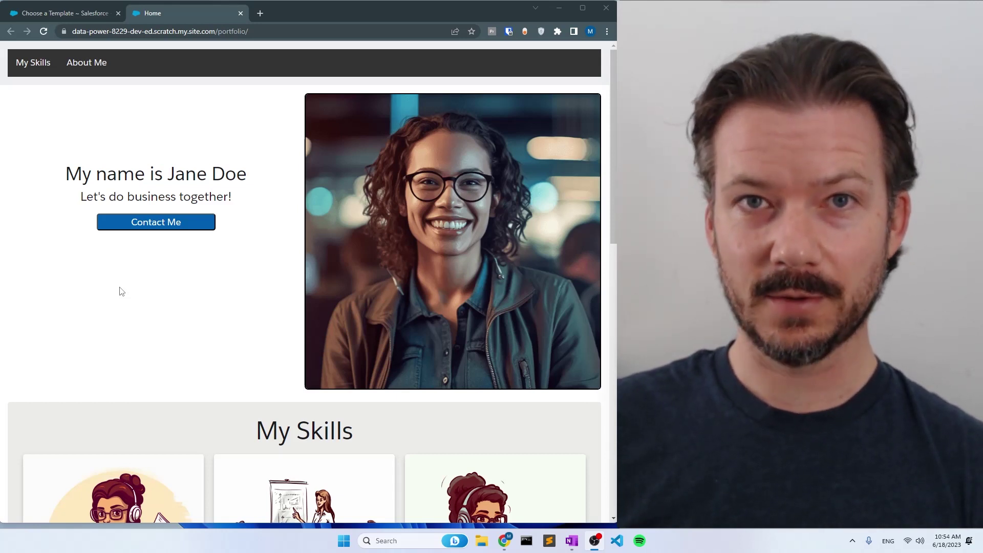
- Check the LWR template tab, then narrow Chrome until the Jane Doe portfolio shows its mobile layout
{"action": "left_click", "coordinate": [69, 14]}
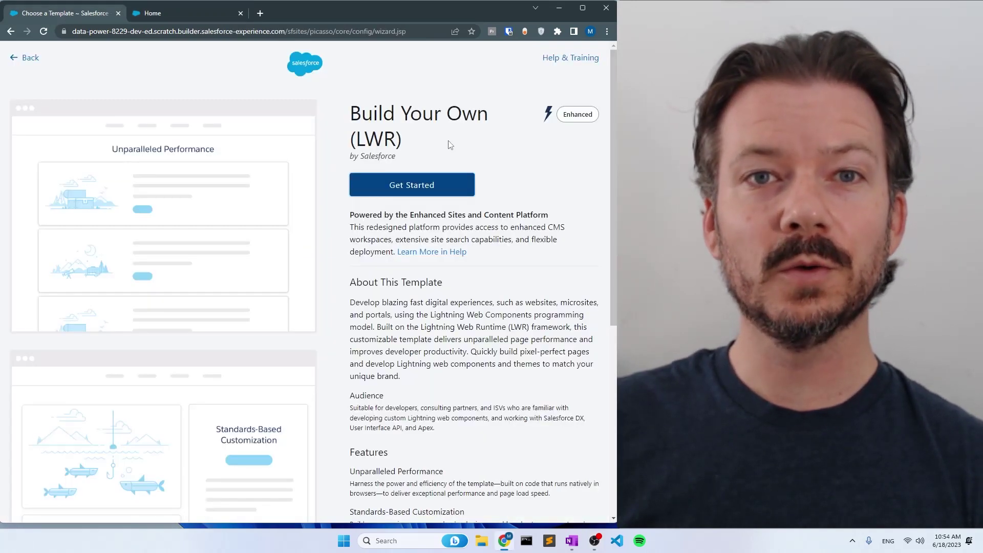
{"action": "left_click_drag", "start_coordinate": [357, 138], "coordinate": [396, 138]}
{"action": "left_click", "coordinate": [177, 16]}
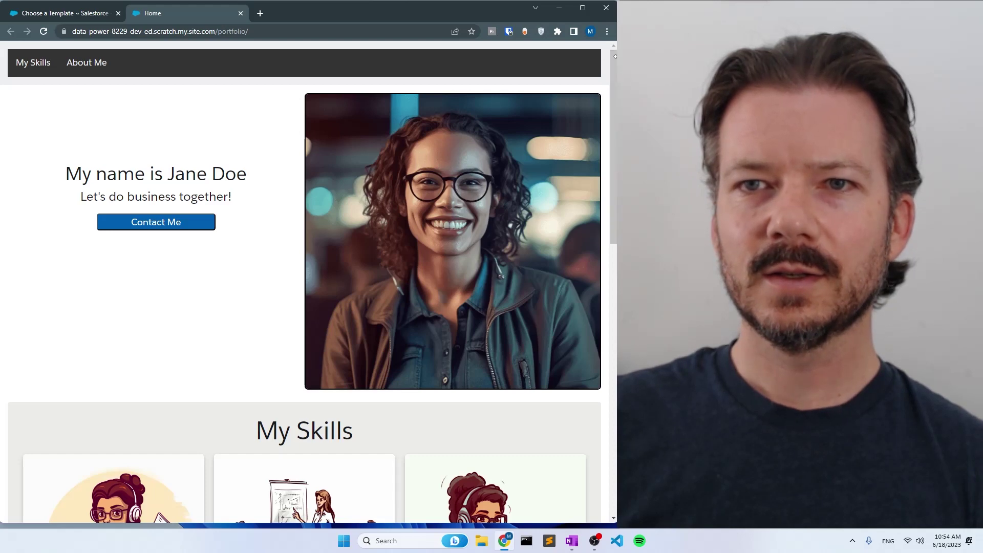
{"action": "left_click_drag", "start_coordinate": [615, 57], "coordinate": [248, 58]}
- Use the collapsed menu to jump to My Skills and About Me, then widen the window again
{"action": "left_click", "coordinate": [223, 62]}
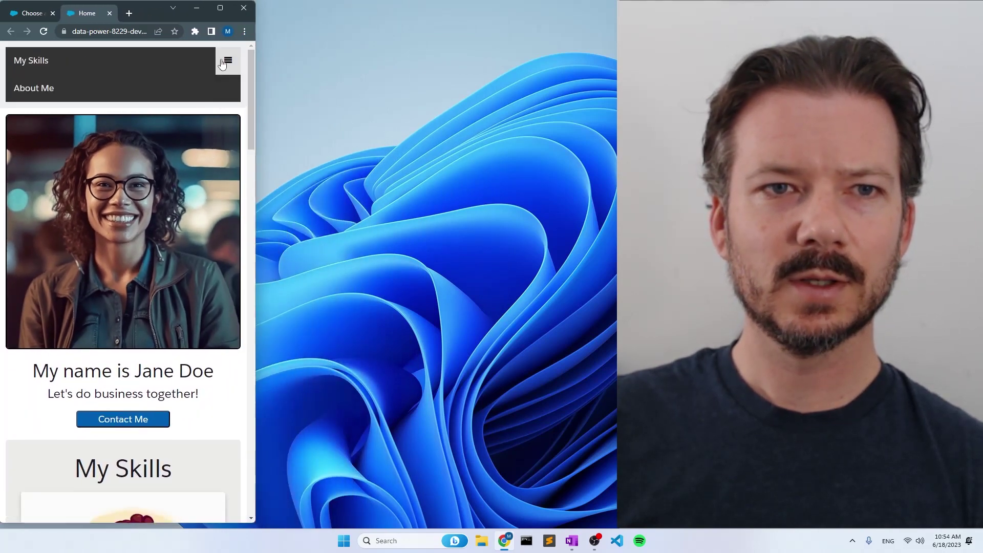
{"action": "left_click", "coordinate": [137, 62]}
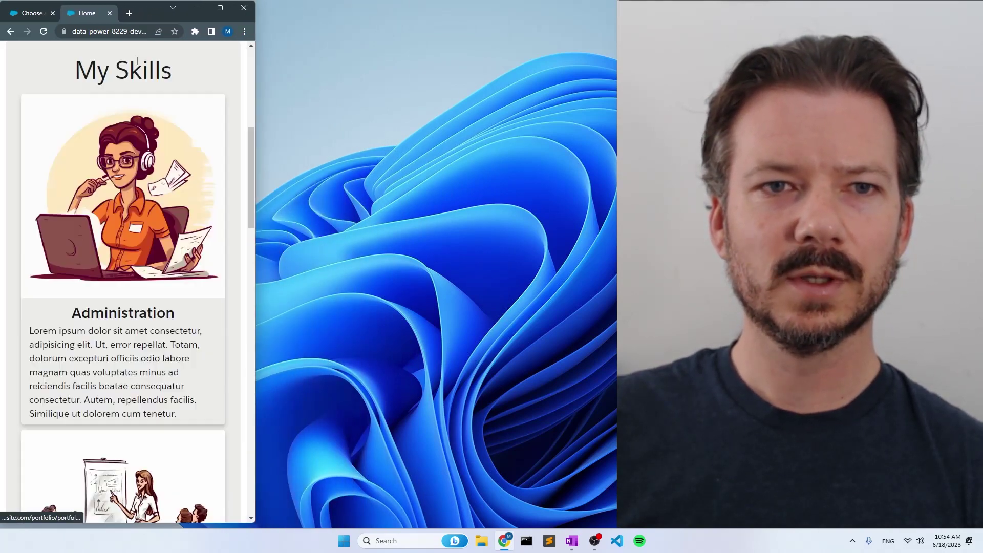
{"action": "left_click_drag", "start_coordinate": [249, 147], "coordinate": [227, 52]}
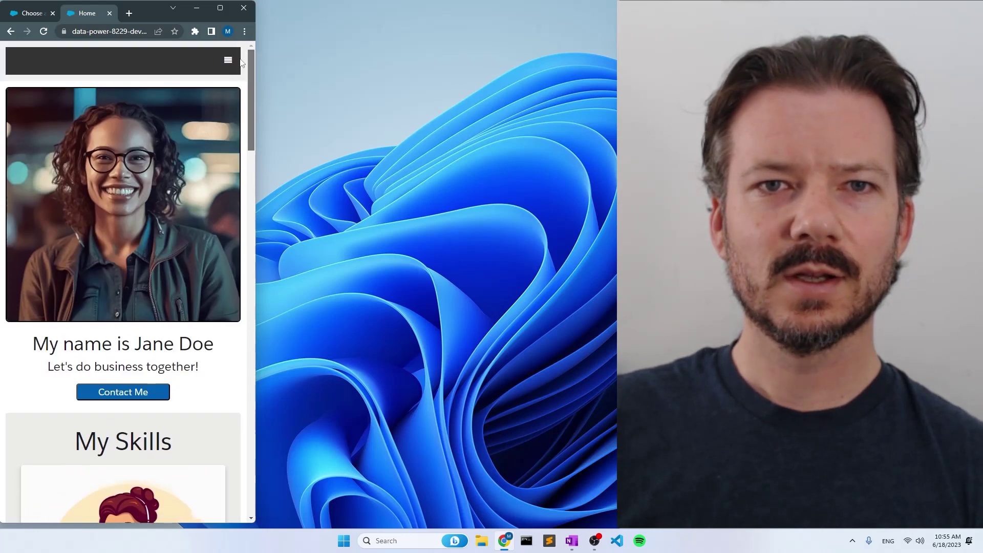
{"action": "left_click", "coordinate": [228, 60]}
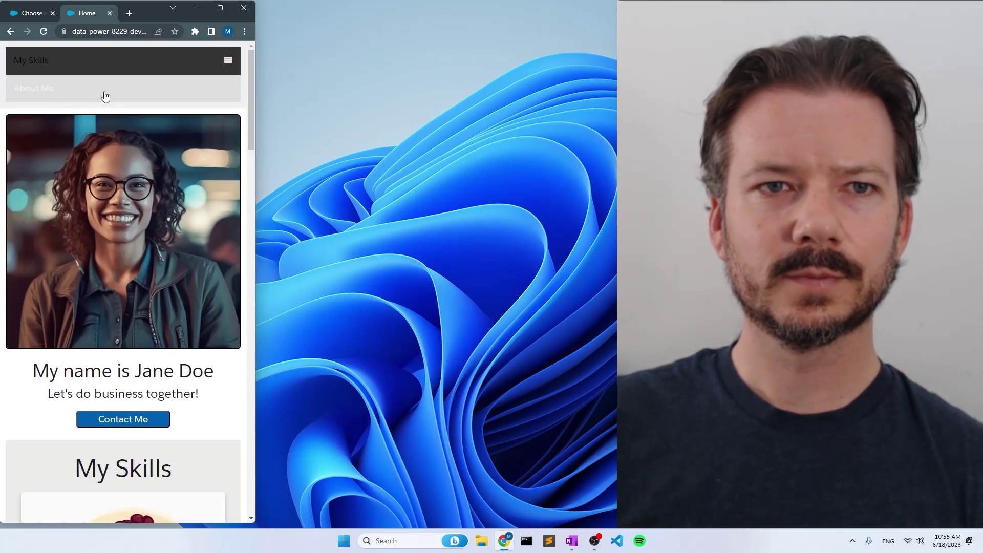
{"action": "left_click", "coordinate": [89, 103]}
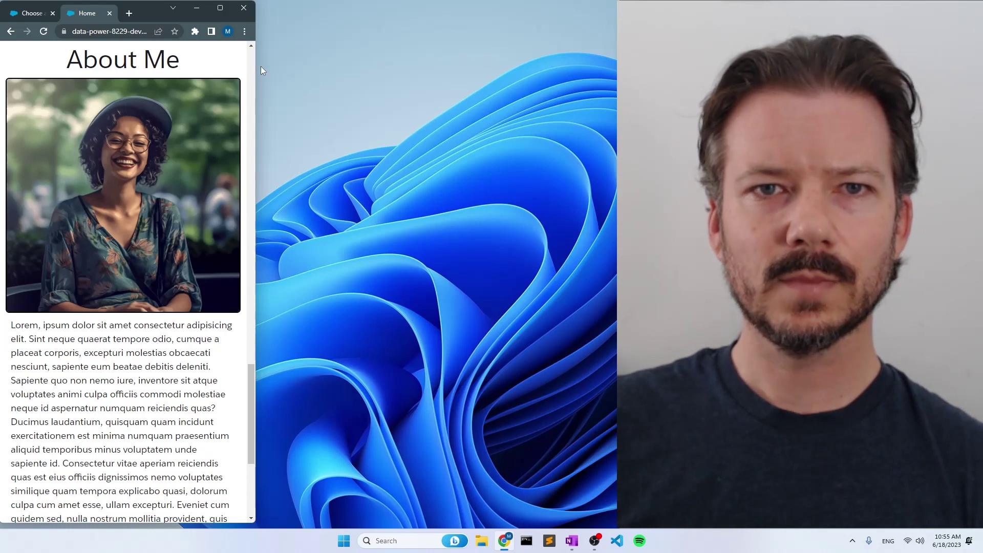
{"action": "left_click_drag", "start_coordinate": [260, 66], "coordinate": [618, 66]}
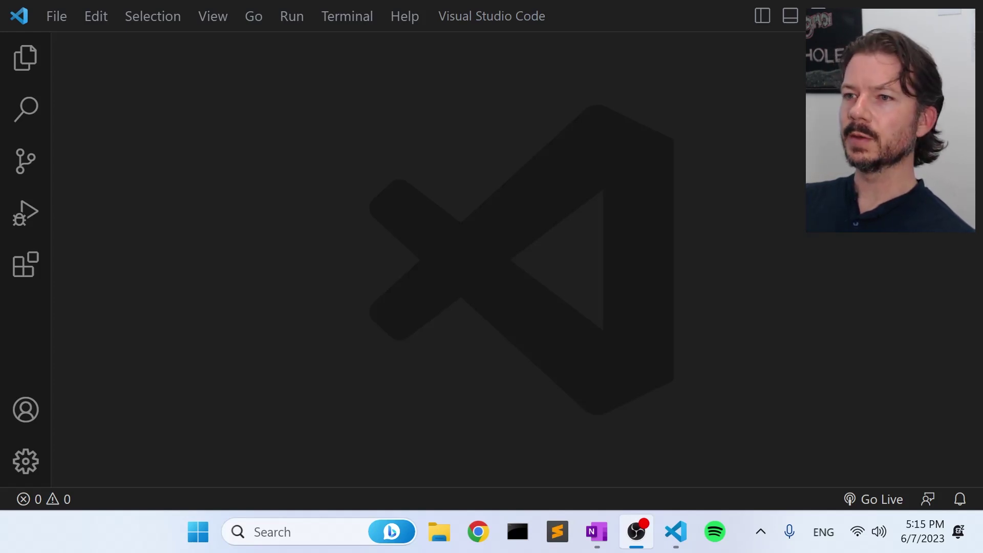
- Run SFDX: Create Project with the Standard template and the name PortfolioSite
{"action": "left_click", "coordinate": [645, 212]}
{"action": "key", "text": "ctrl+shift+p"}
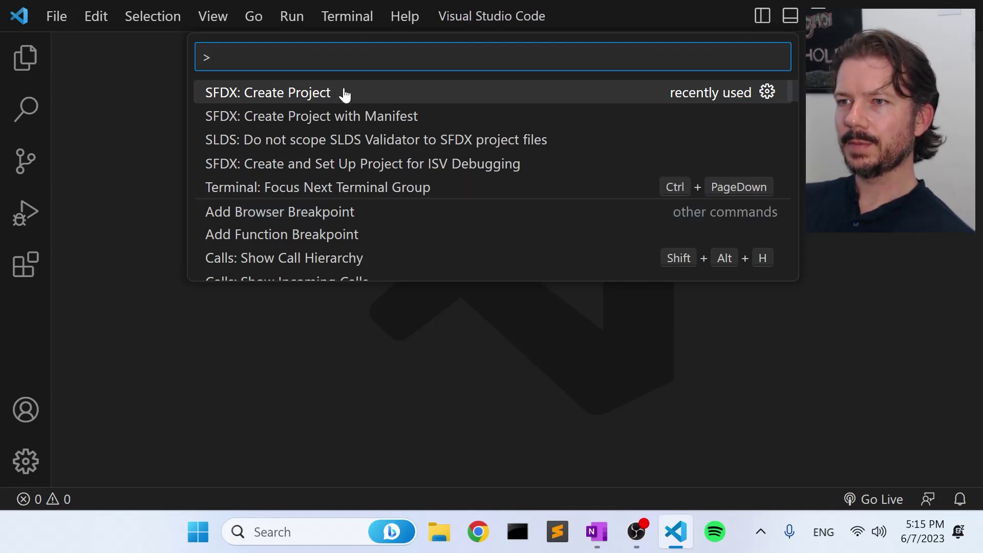
{"action": "left_click", "coordinate": [298, 99]}
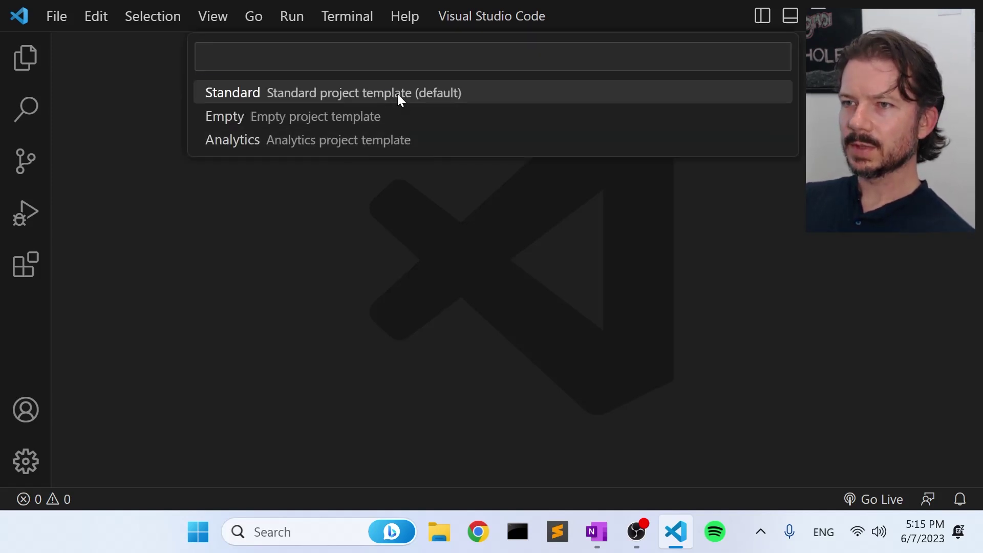
{"action": "left_click", "coordinate": [398, 94]}
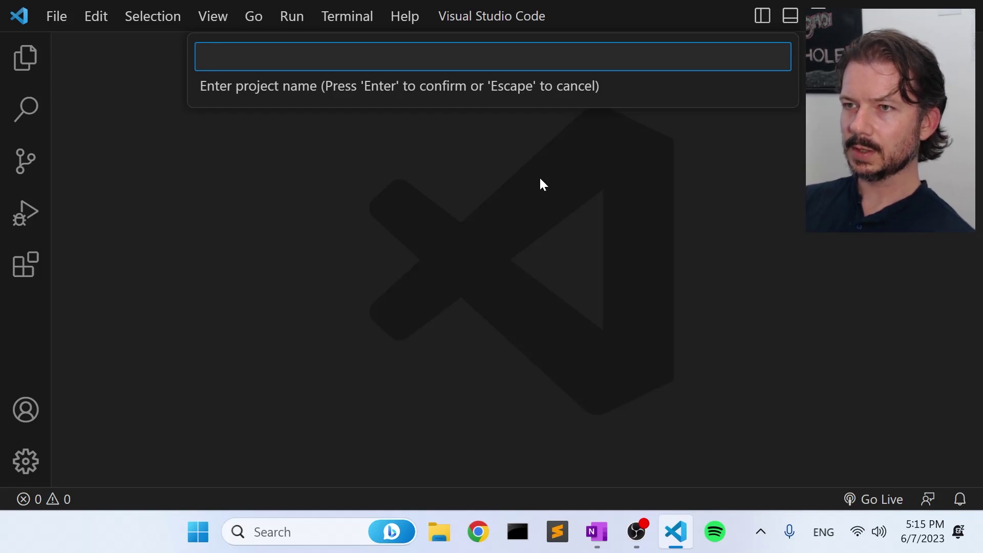
{"action": "type", "text": "Portfo"}
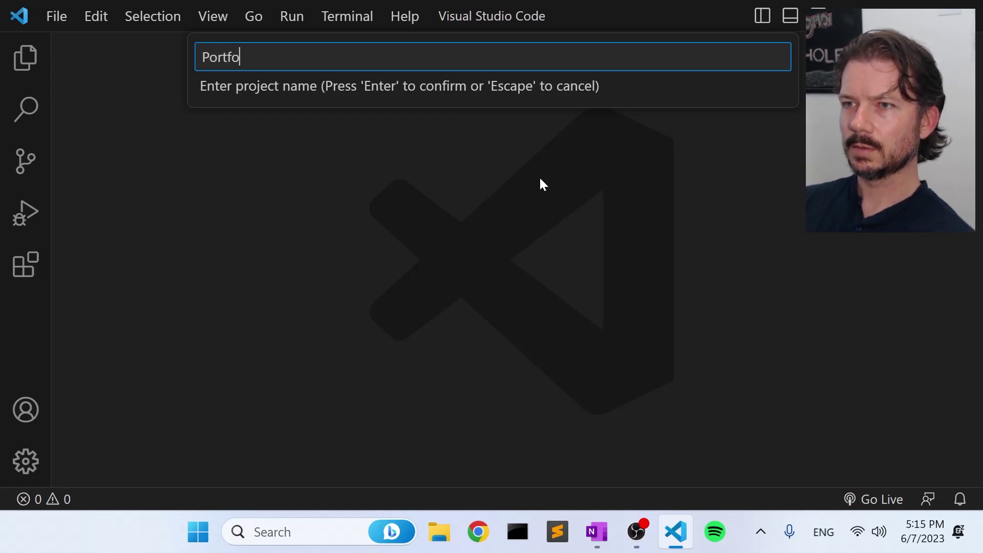
{"action": "type", "text": "lioSite"}
{"action": "key", "text": "Return"}
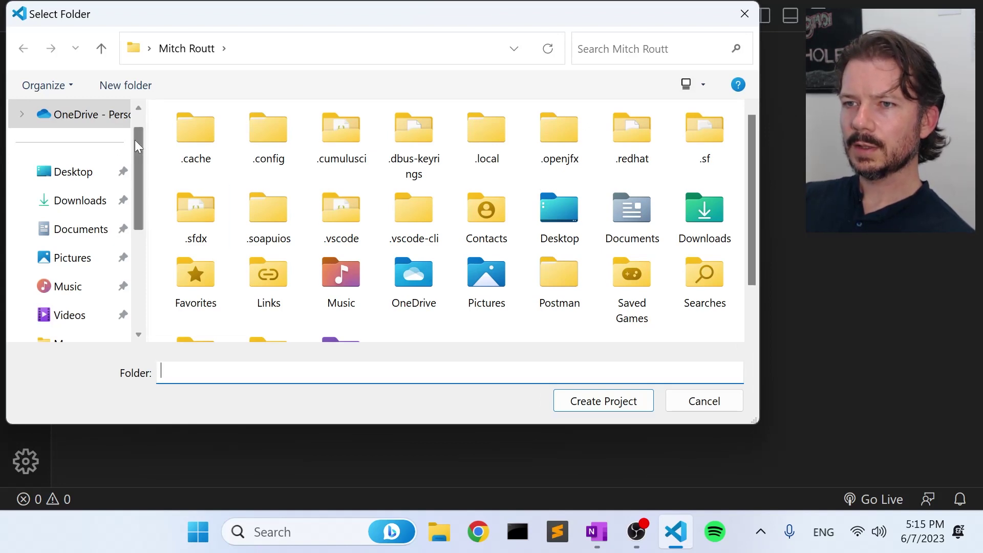
- Choose the Tutorials folder on Local Disk (C:) as the location and create the project
{"action": "left_click_drag", "start_coordinate": [135, 140], "coordinate": [142, 275]}
{"action": "left_click", "coordinate": [109, 292]}
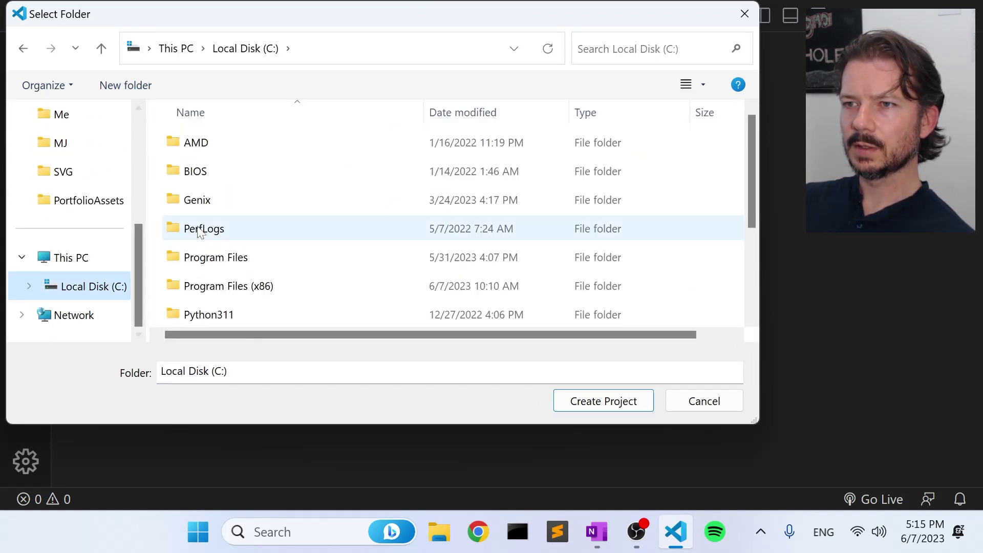
{"action": "scroll", "coordinate": [215, 230], "scroll_direction": "down", "scroll_amount": 2}
{"action": "double_click", "coordinate": [225, 259]}
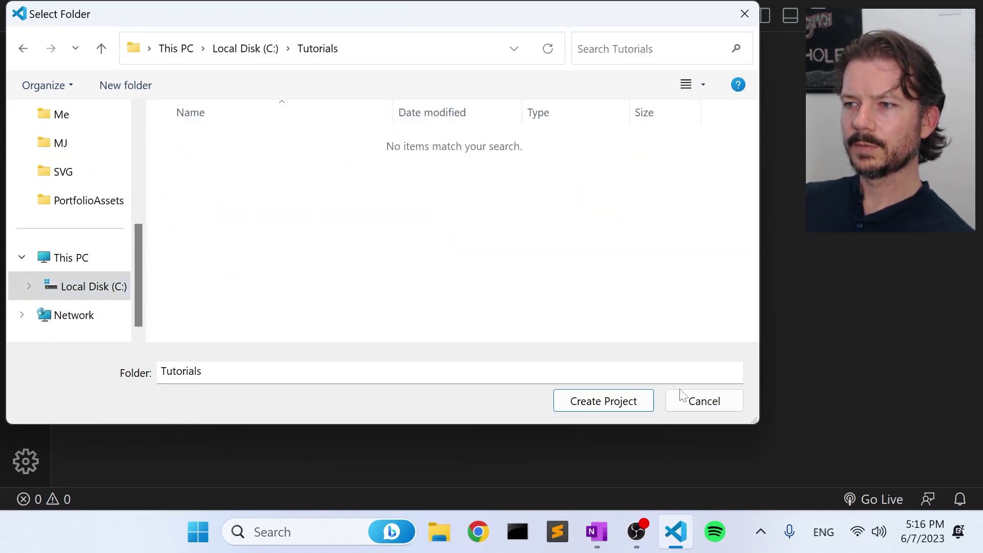
{"action": "left_click", "coordinate": [595, 405]}
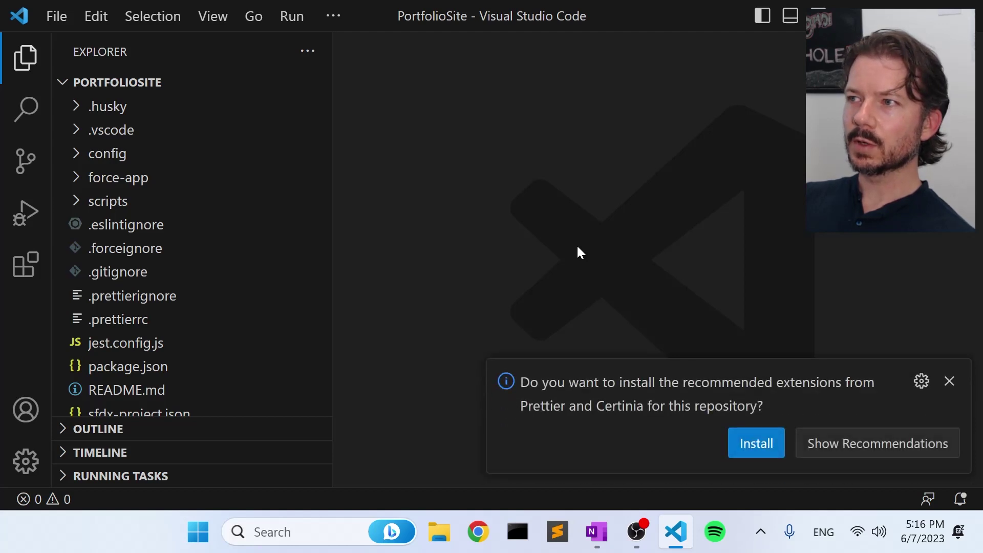
- Turn off extension recommendations for good and open config/project-scratch-def.json
{"action": "left_click", "coordinate": [921, 381]}
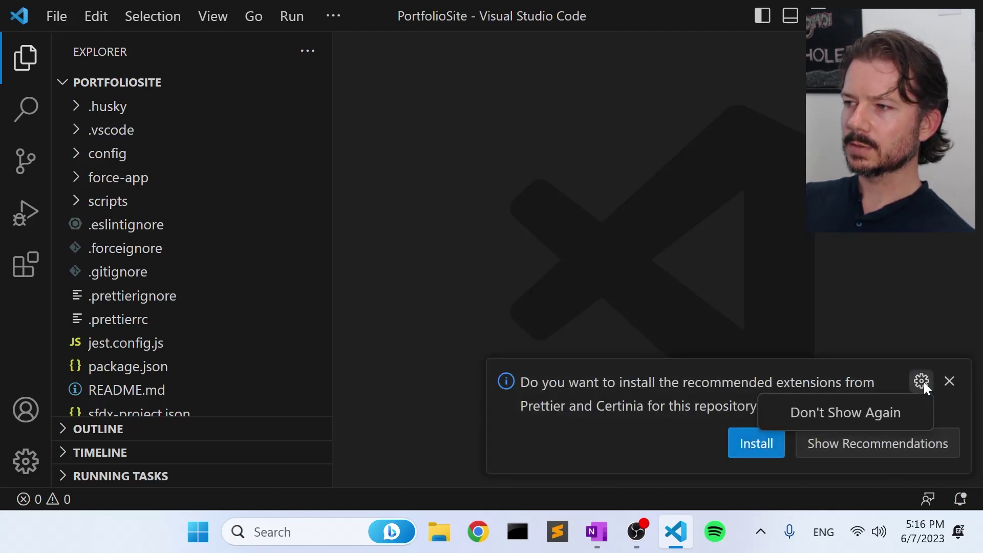
{"action": "left_click", "coordinate": [892, 412]}
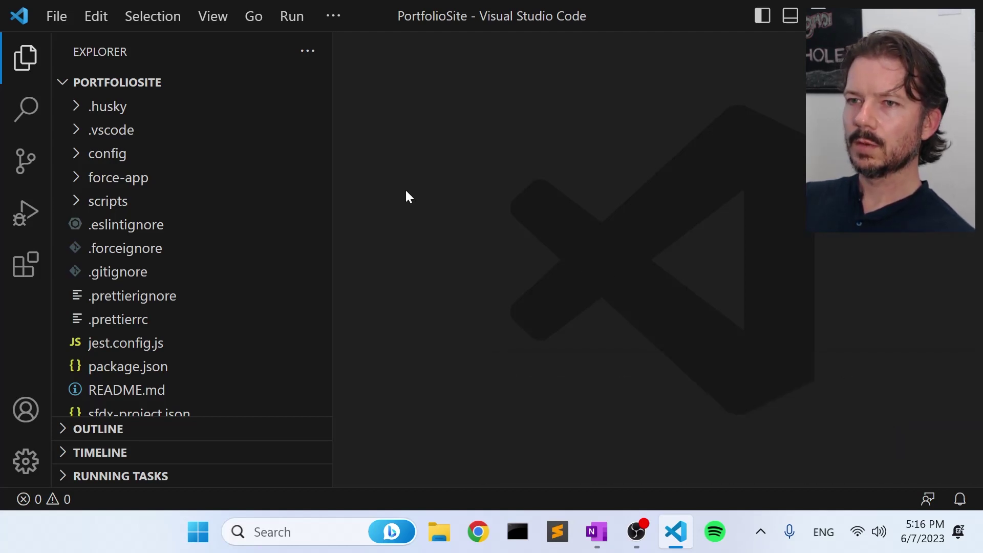
{"action": "left_click", "coordinate": [74, 153]}
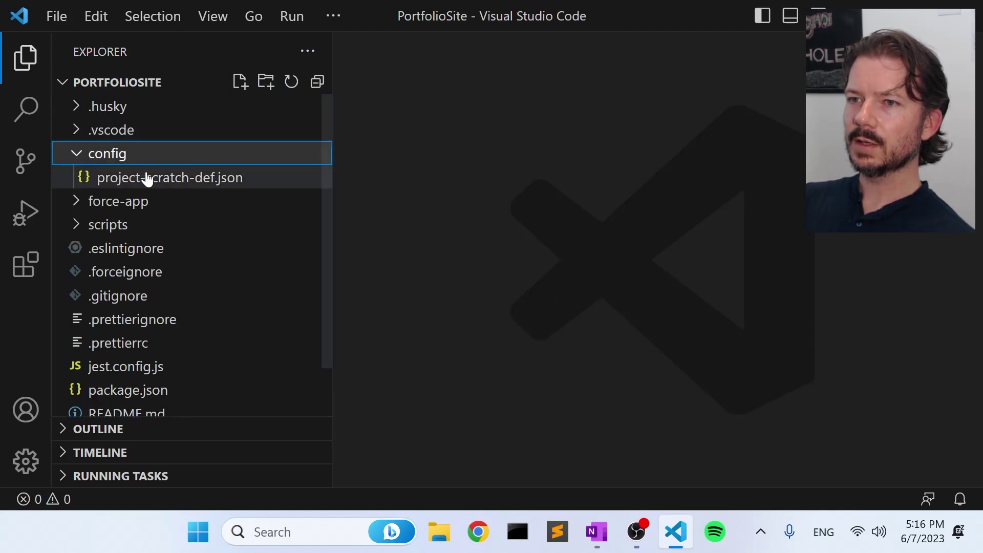
{"action": "left_click", "coordinate": [147, 179]}
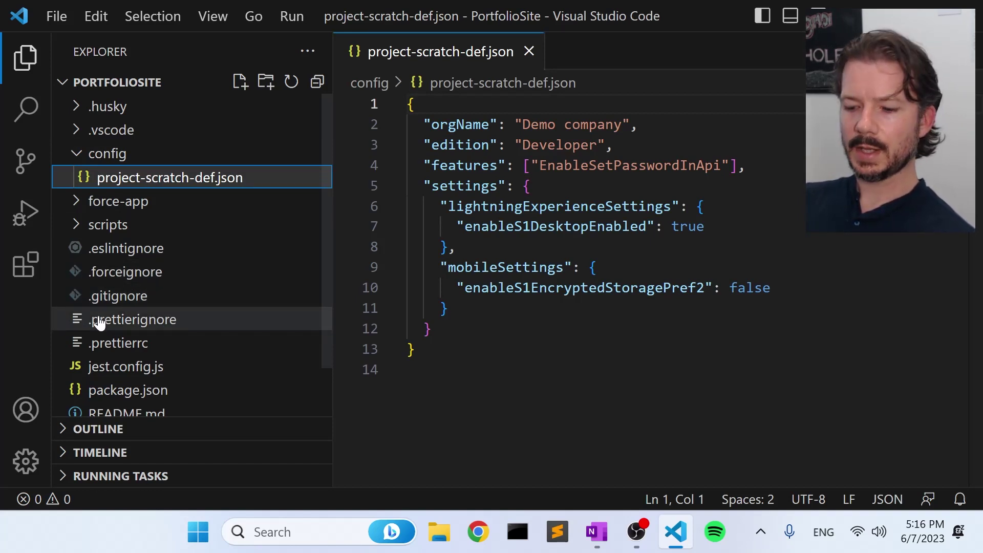
{"action": "left_click", "coordinate": [596, 533]}
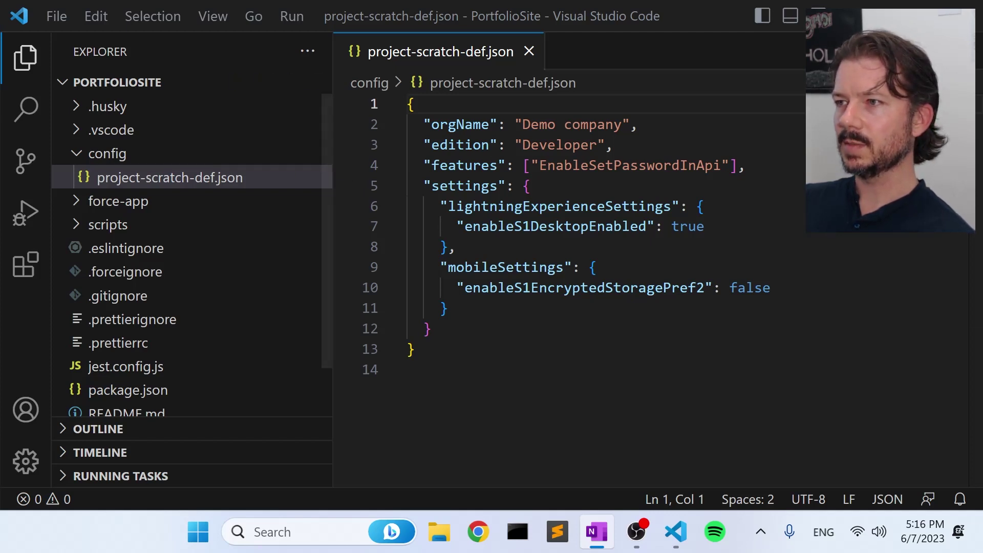
- Replace the features line with a list that includes Communities and Sites
{"action": "left_click_drag", "start_coordinate": [746, 165], "coordinate": [425, 165]}
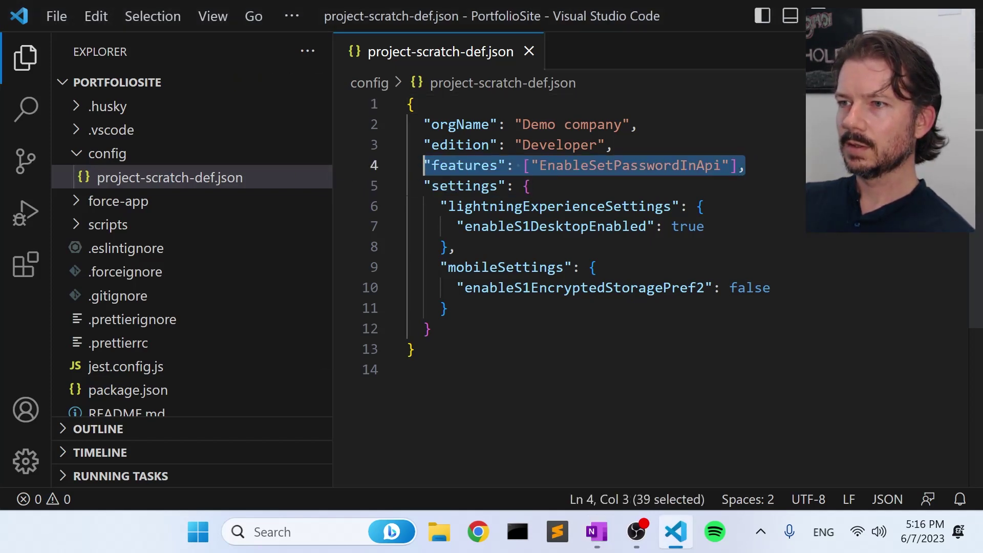
{"action": "key", "text": "ctrl+v"}
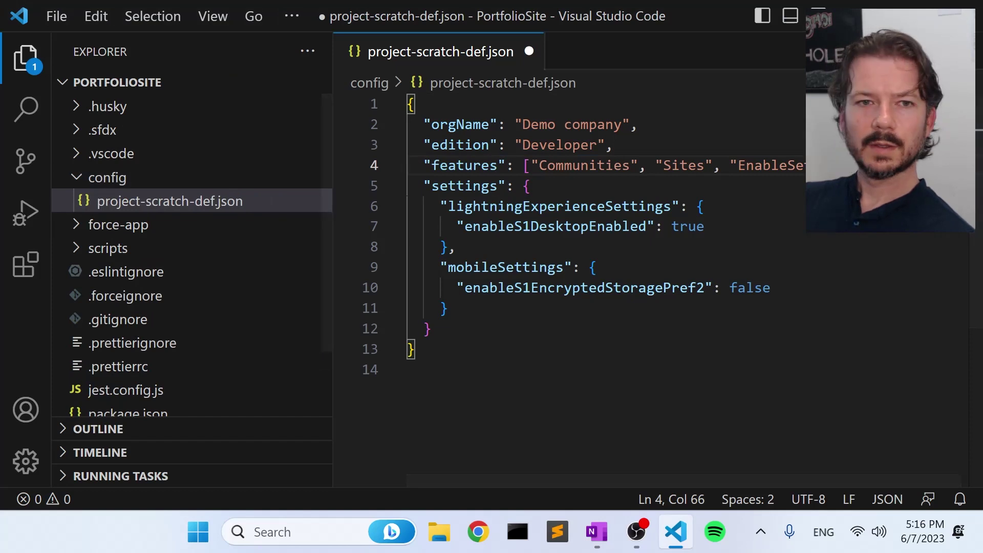
{"action": "left_click", "coordinate": [582, 165]}
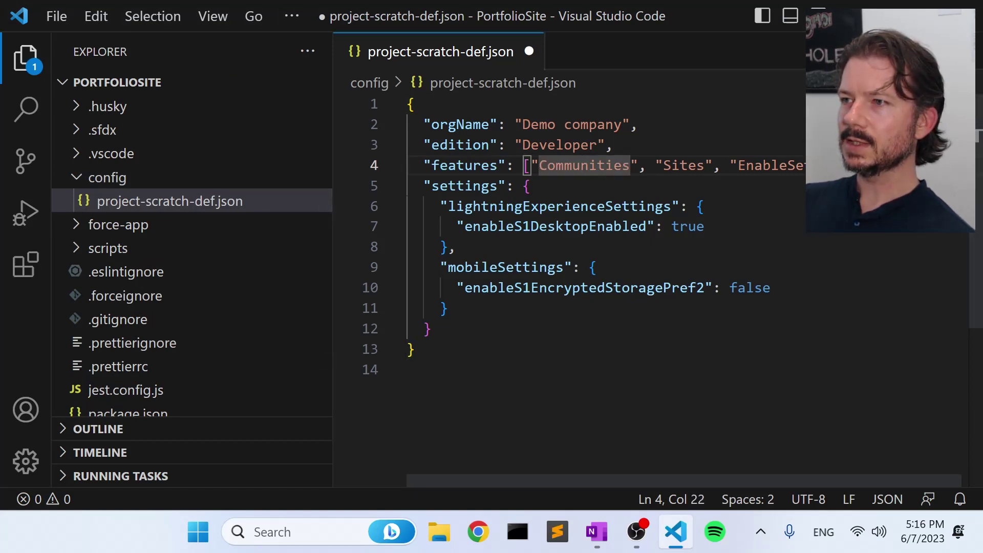
{"action": "left_click", "coordinate": [689, 165]}
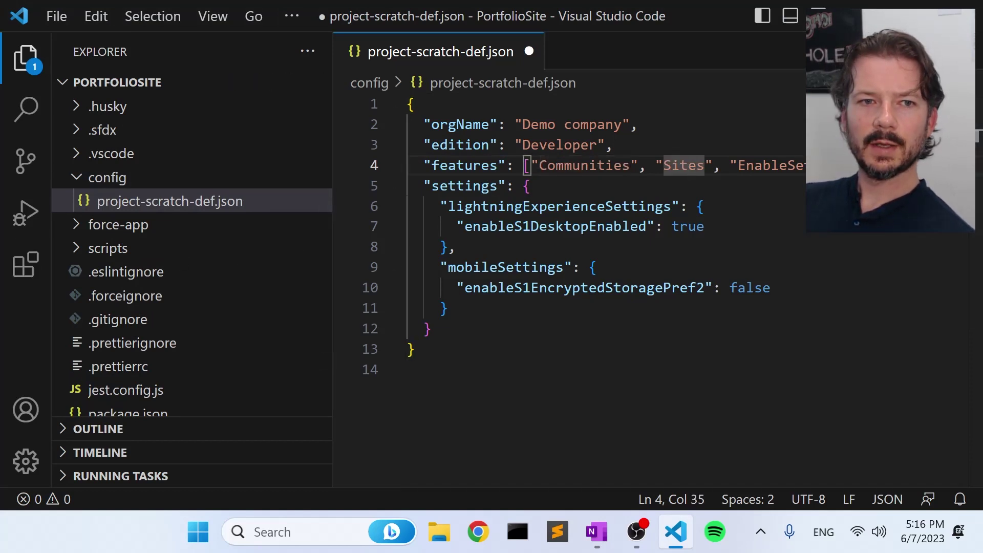
- Insert communitiesSettings and experienceBundleSettings blocks after the mobile settings
{"action": "key", "text": "alt+Tab"}
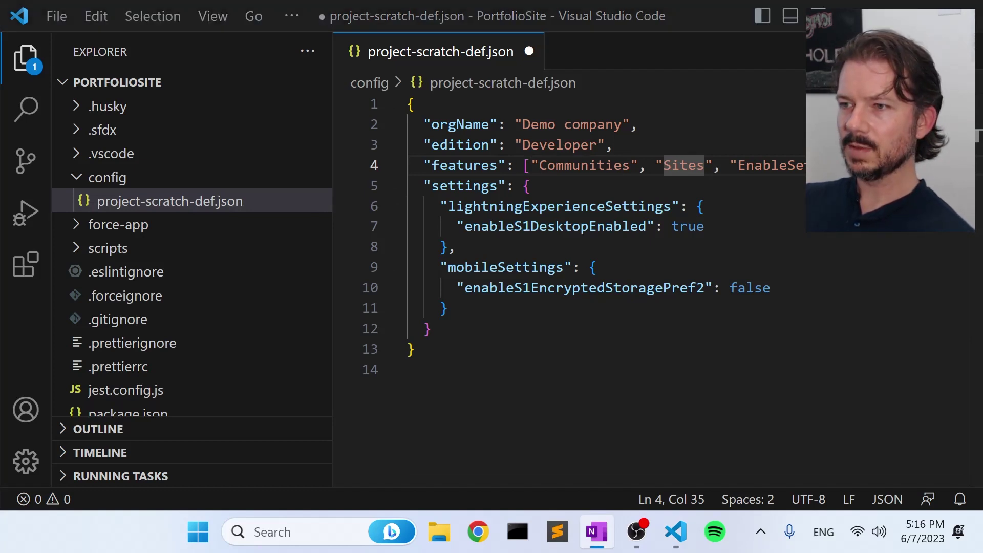
{"action": "left_click", "coordinate": [499, 309]}
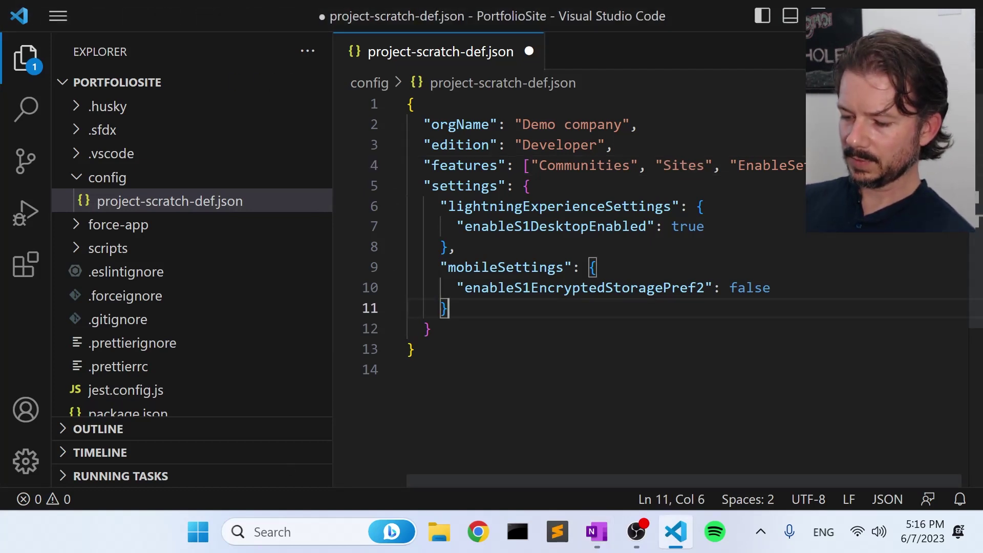
{"action": "type", "text": ","}
{"action": "key", "text": "Return"}
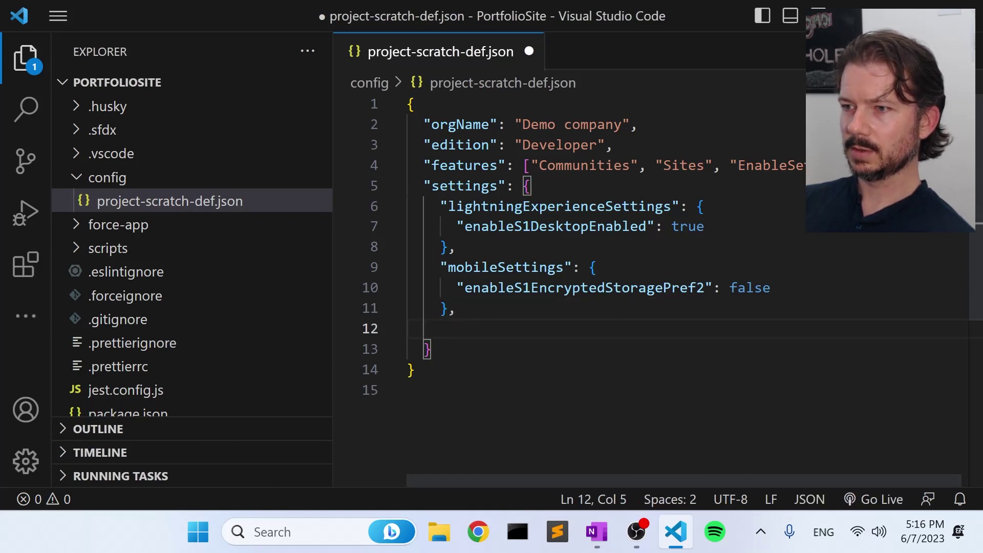
{"action": "type", "text": "\"communitiesSettings\": {           \"enableNetworksEnabled\": true         },         \"experienceBundleSettings\": {             \"enableExperienceBundleMetadata\": true         }"}
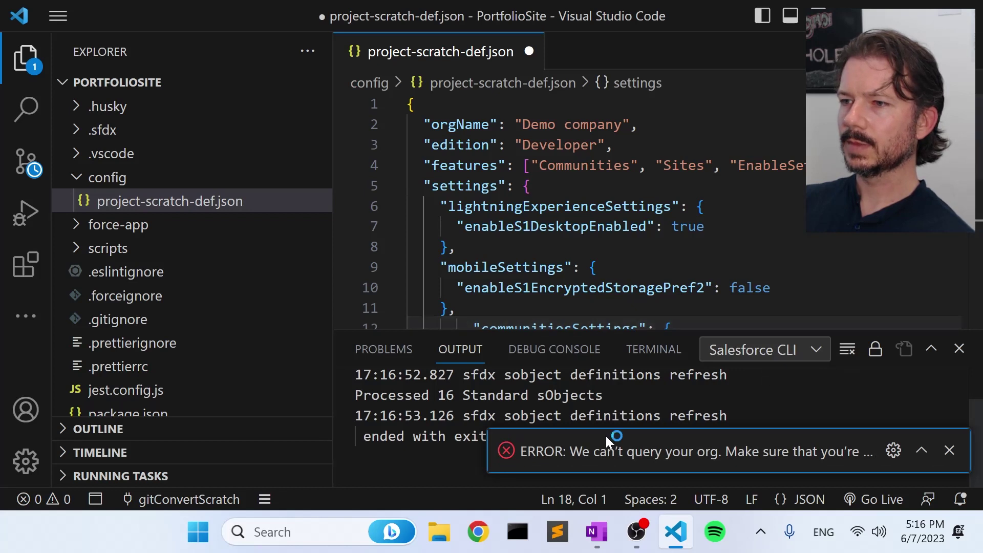
- Close the bottom panel, dismiss the org query error and select the new lines 12–17
{"action": "key", "text": "ctrl+grave"}
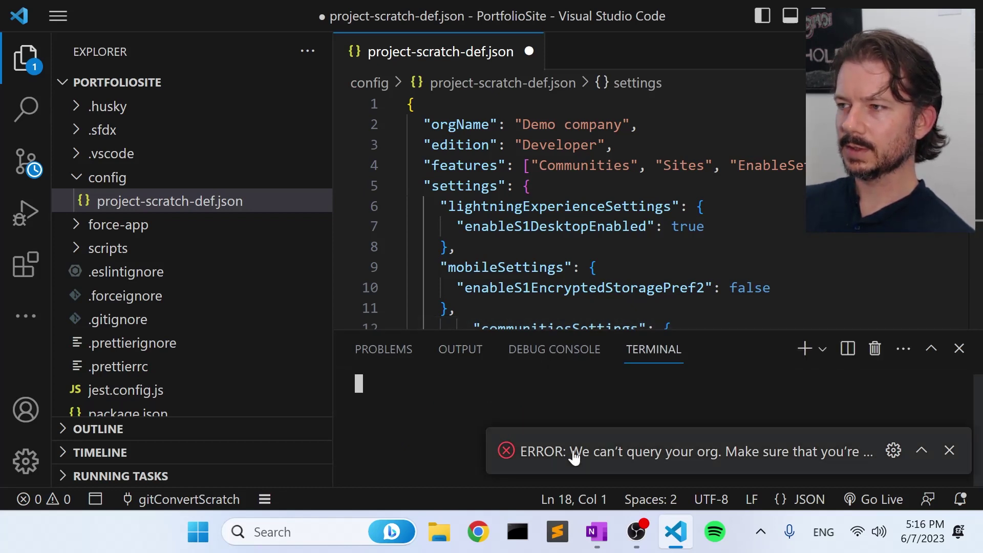
{"action": "left_click", "coordinate": [959, 348]}
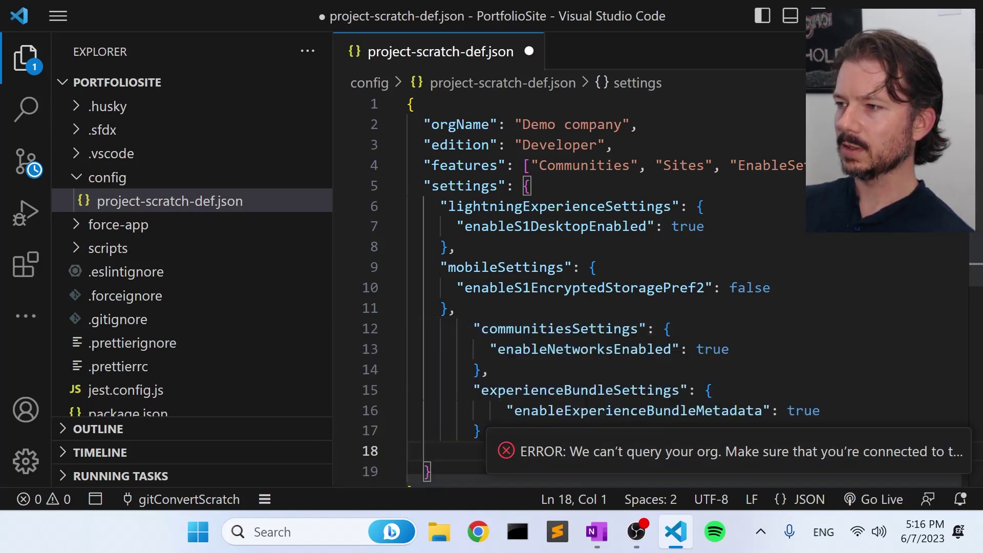
{"action": "left_click", "coordinate": [948, 450]}
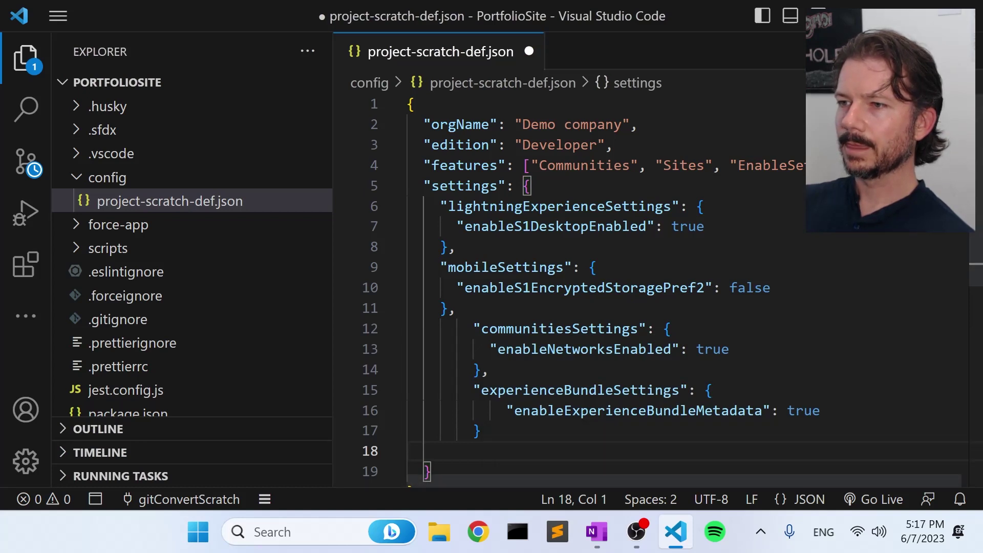
{"action": "left_click_drag", "start_coordinate": [482, 431], "coordinate": [377, 330]}
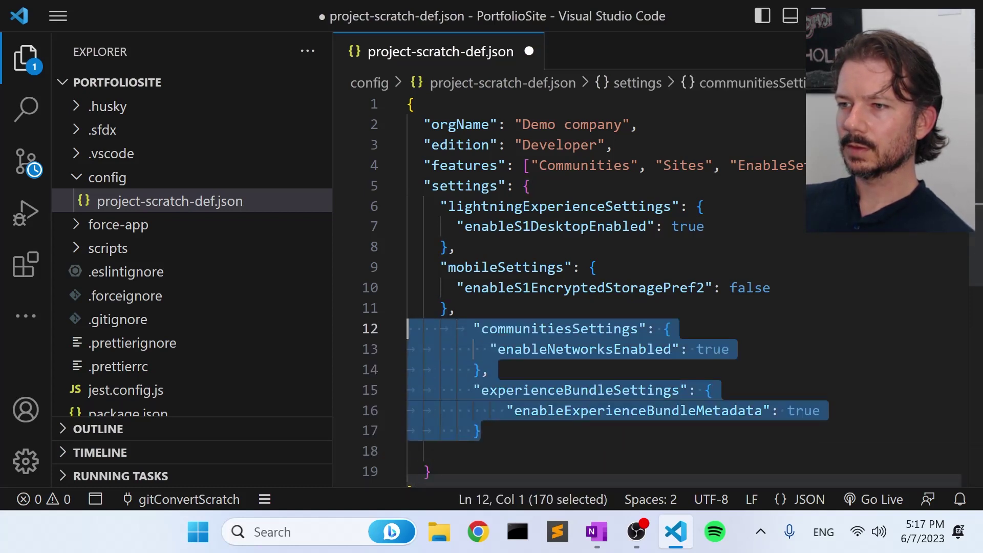
- Outdent lines 12–17 two levels, verify the brackets and save project-scratch-def.json
{"action": "key", "text": "shift+Tab"}
{"action": "key", "text": "shift+Tab"}
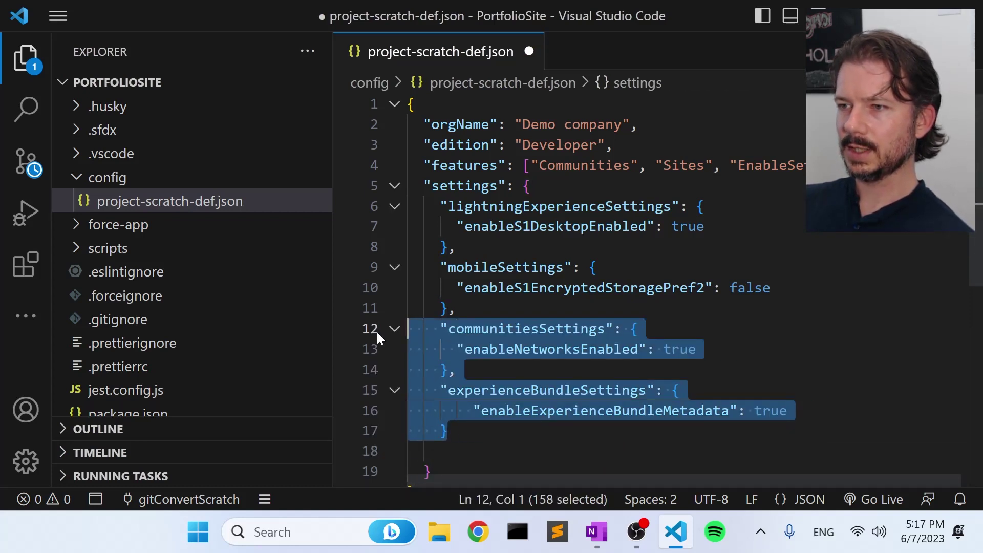
{"action": "key", "text": "Left"}
{"action": "key", "text": "Left"}
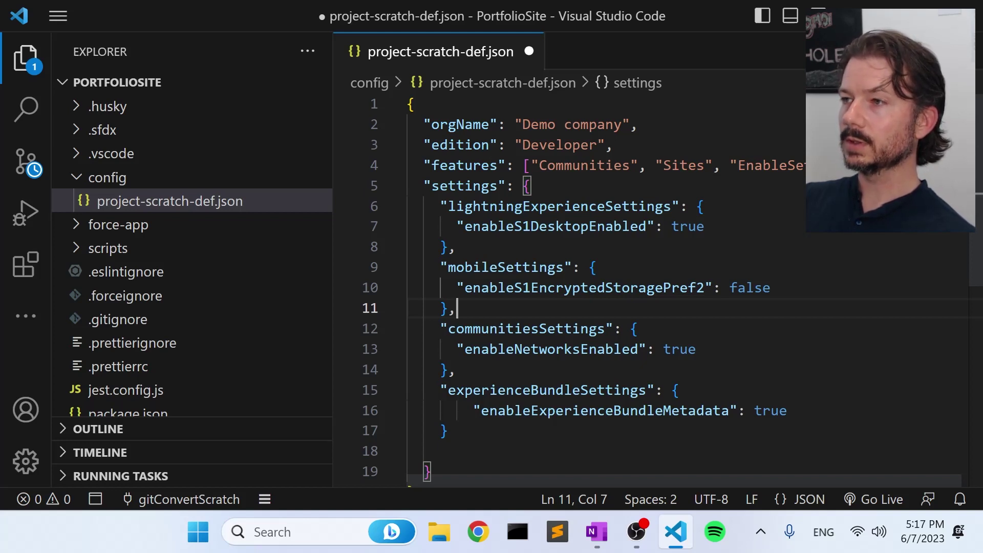
{"action": "double_click", "coordinate": [546, 390]}
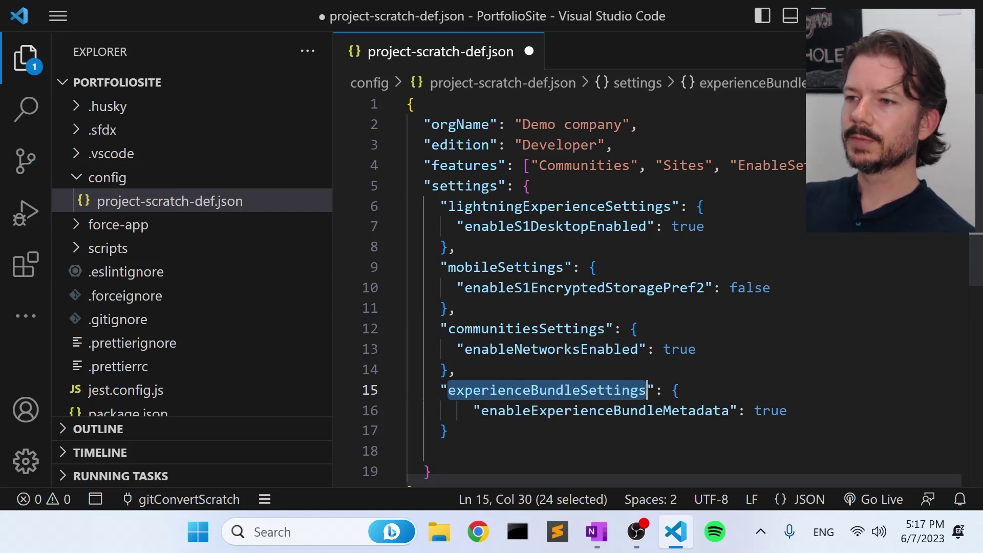
{"action": "left_click", "coordinate": [640, 328]}
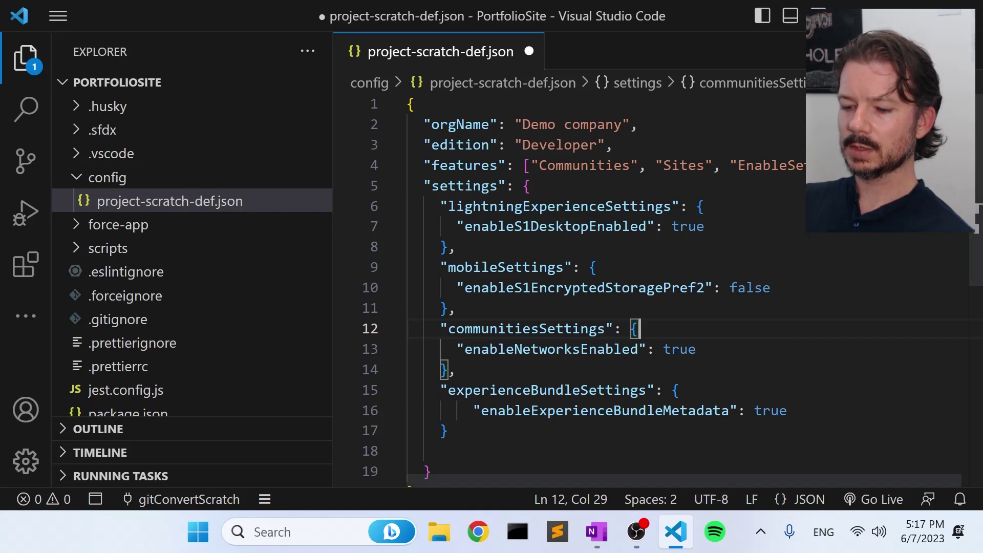
{"action": "key", "text": "ctrl+s"}
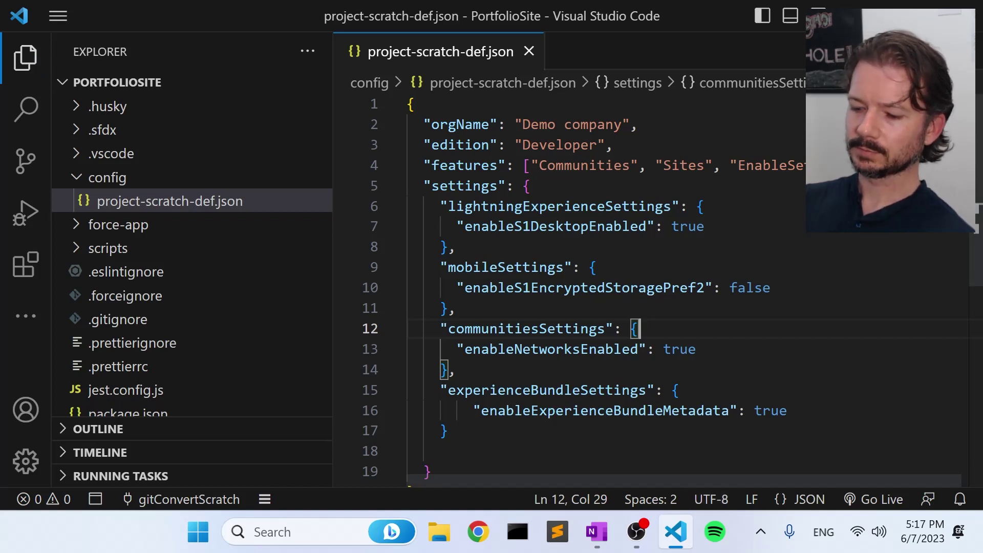
{"action": "key", "text": "ctrl+shift+p"}
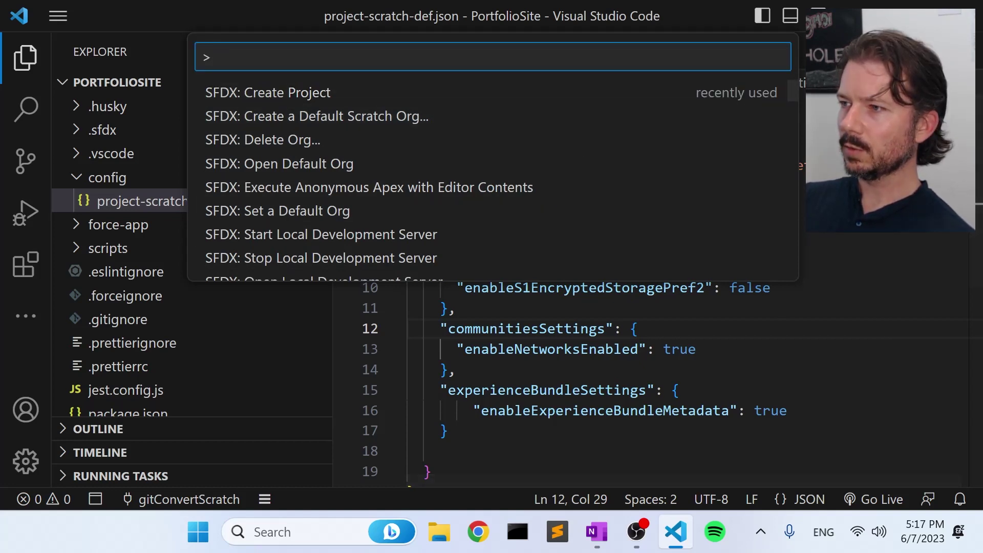
- Run sf org list in the terminal, confirming DevHub and ExpHub with no scratch orgs, then close it
{"action": "left_click", "coordinate": [770, 287]}
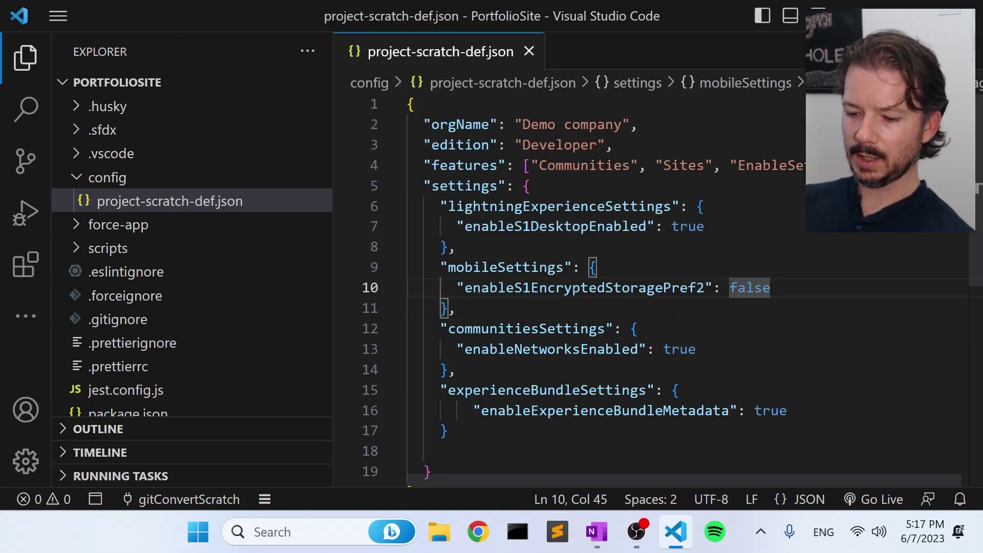
{"action": "key", "text": "ctrl+grave"}
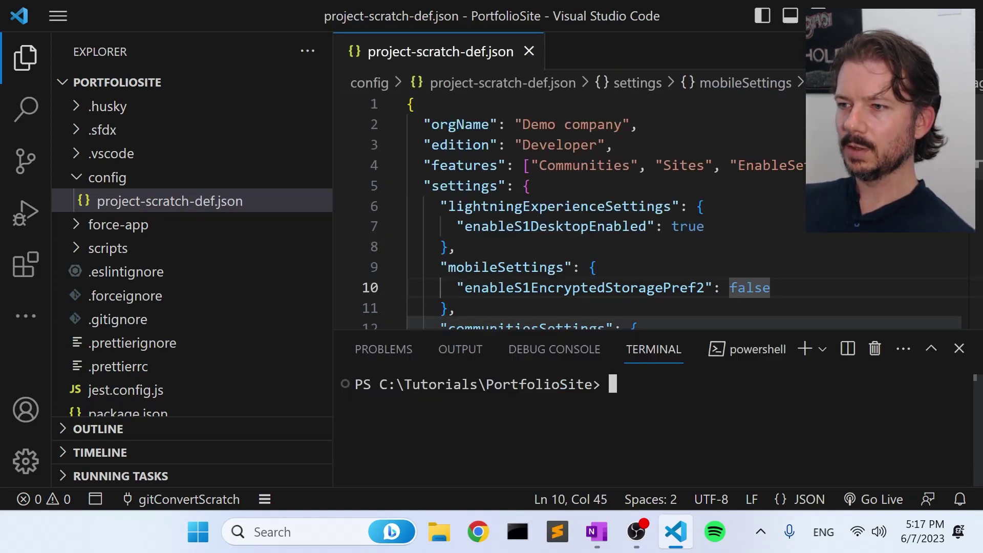
{"action": "type", "text": "sf org list"}
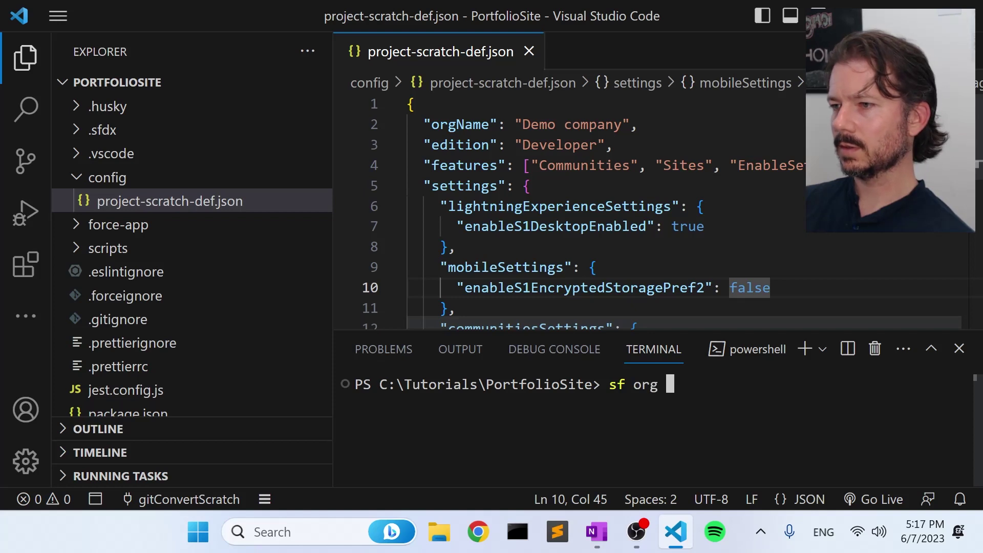
{"action": "key", "text": "Return"}
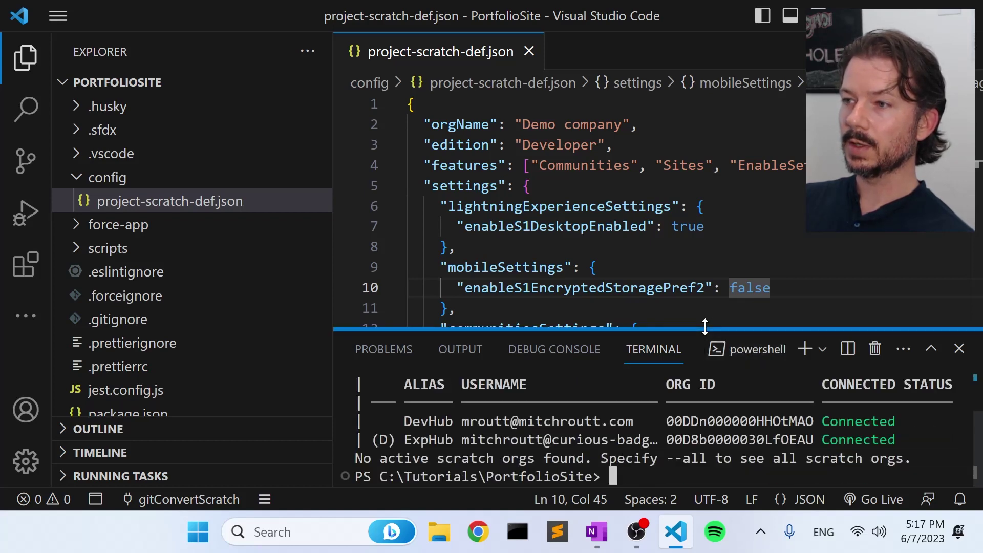
{"action": "left_click_drag", "start_coordinate": [705, 332], "coordinate": [693, 247]}
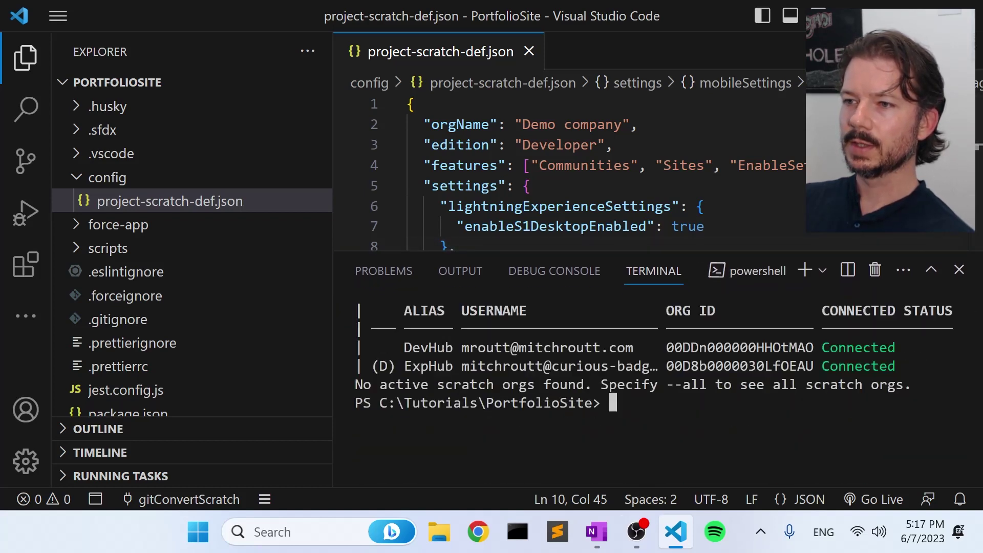
{"action": "left_click_drag", "start_coordinate": [371, 366], "coordinate": [666, 366]}
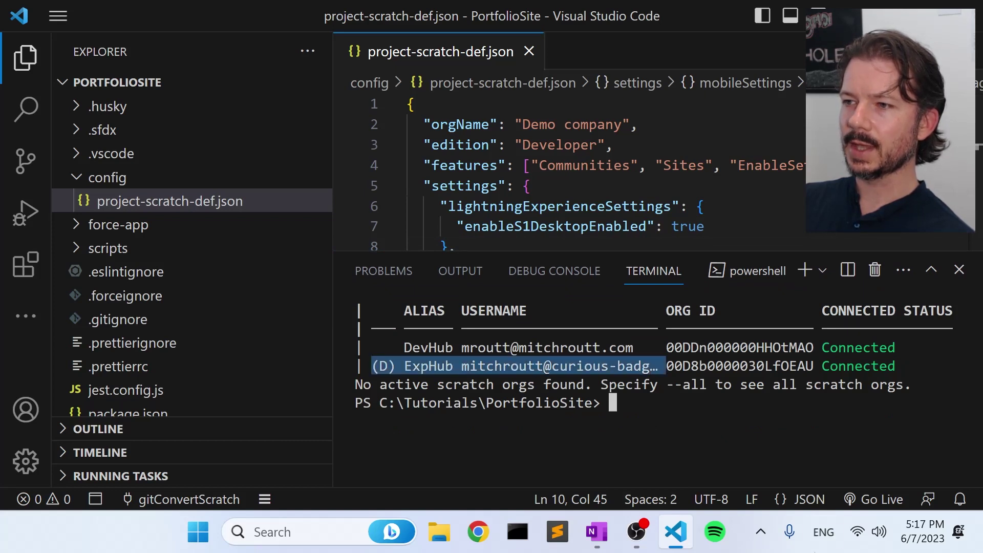
{"action": "key", "text": "ctrl+c"}
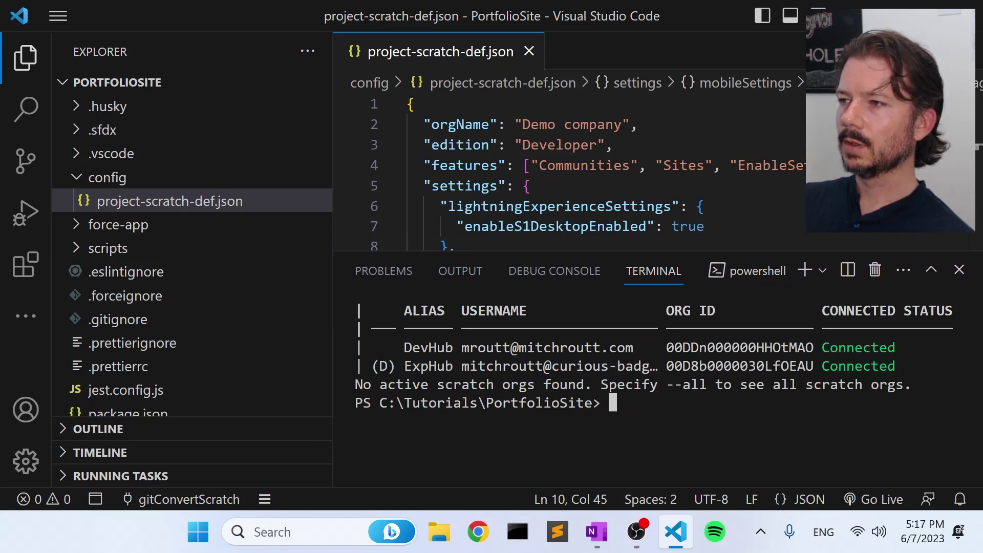
{"action": "left_click", "coordinate": [958, 271]}
- Create default scratch org PortfolioSite from project-scratch-def.json with the default 7-day duration
{"action": "key", "text": "ctrl+shift+p"}
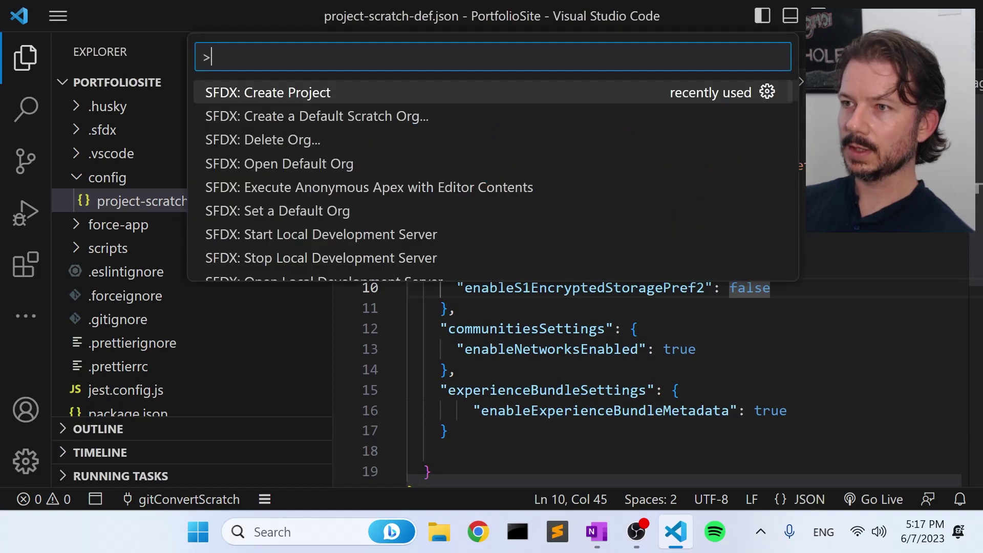
{"action": "left_click", "coordinate": [436, 121]}
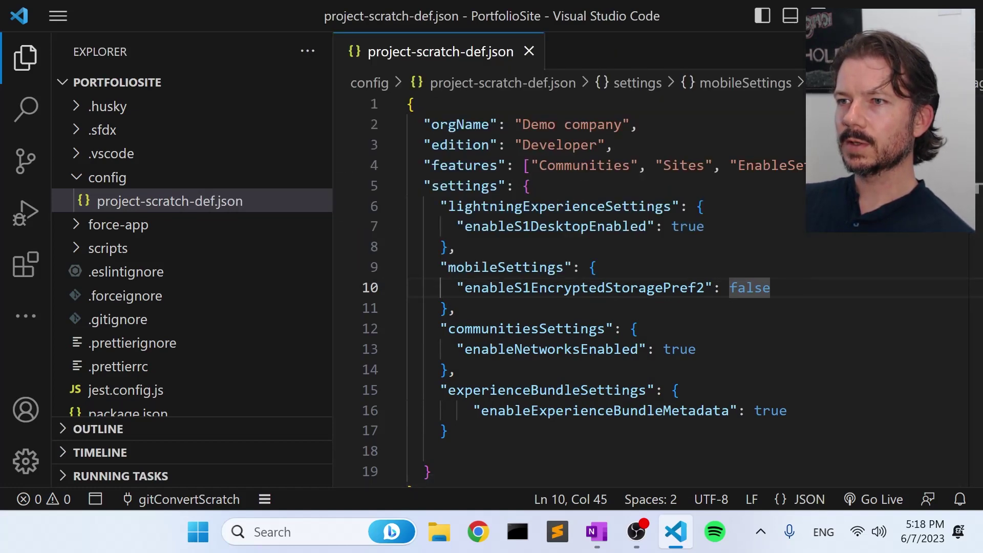
{"action": "left_click", "coordinate": [286, 93]}
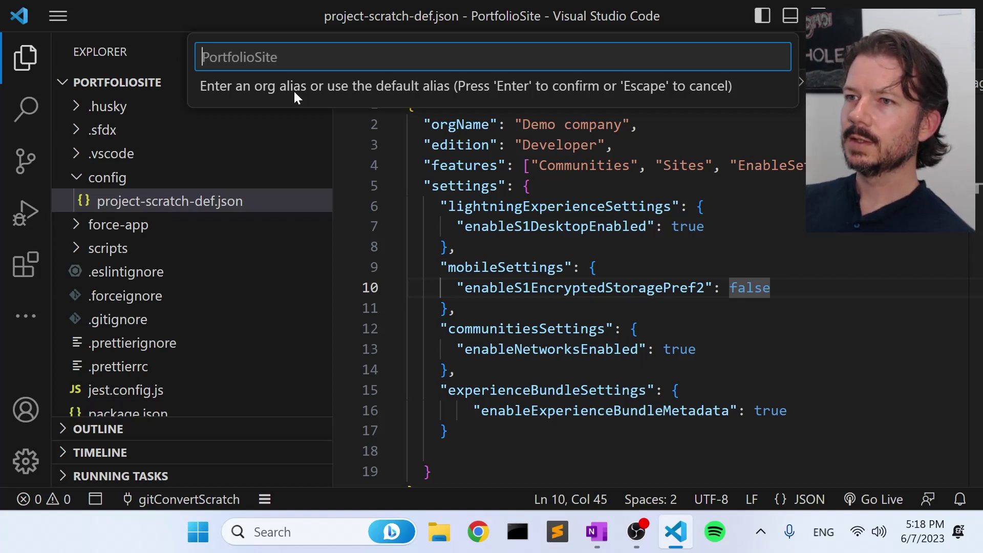
{"action": "key", "text": "Return"}
{"action": "key", "text": "Return"}
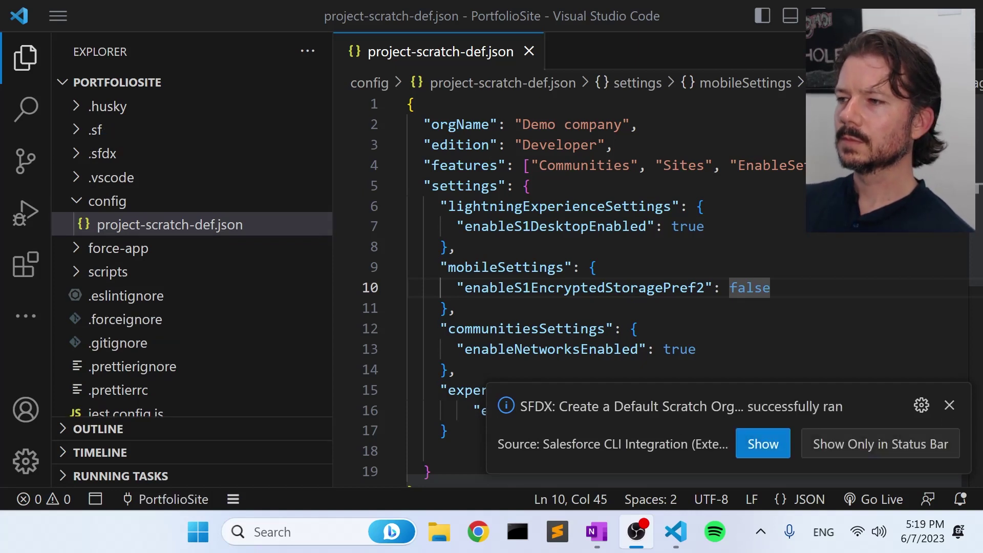
{"action": "left_click", "coordinate": [949, 405]}
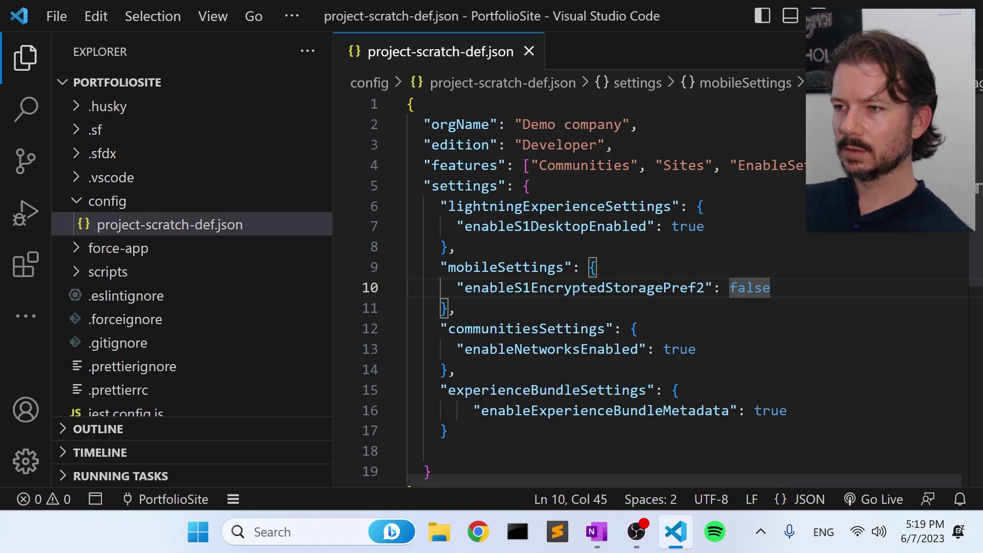
{"action": "key", "text": "ctrl+grave"}
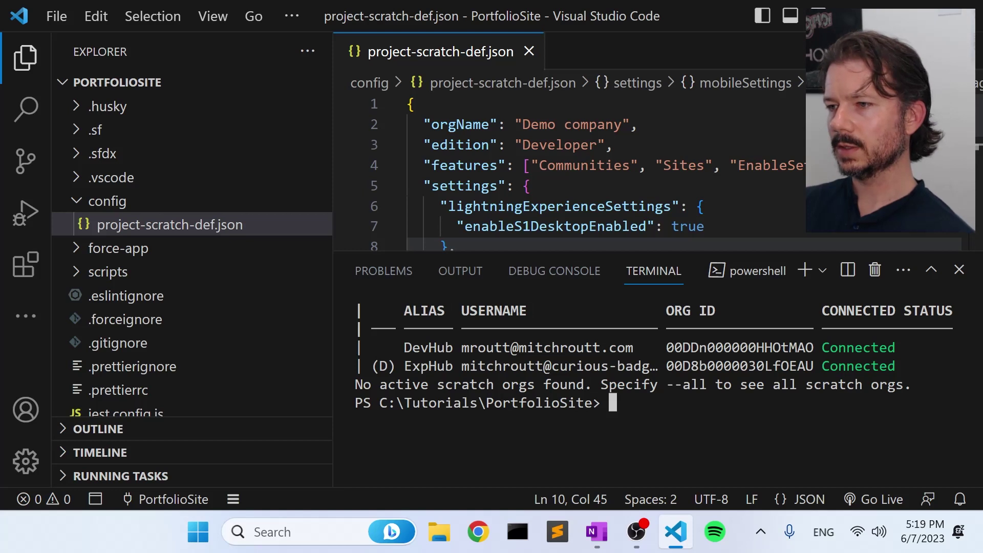
- Run sf org open in the terminal, fixing a typo, to launch the scratch org
{"action": "type", "text": "sf"}
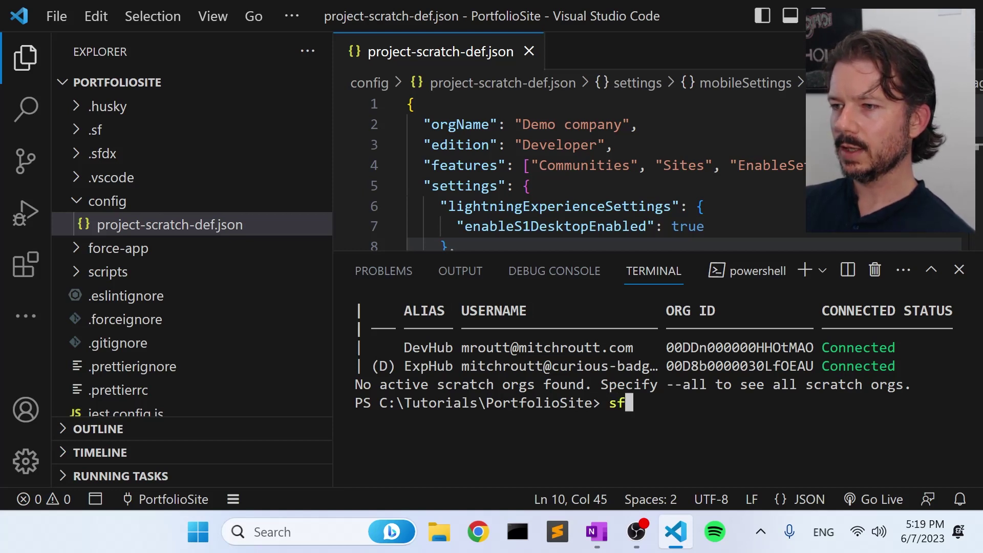
{"action": "type", "text": " org orp"}
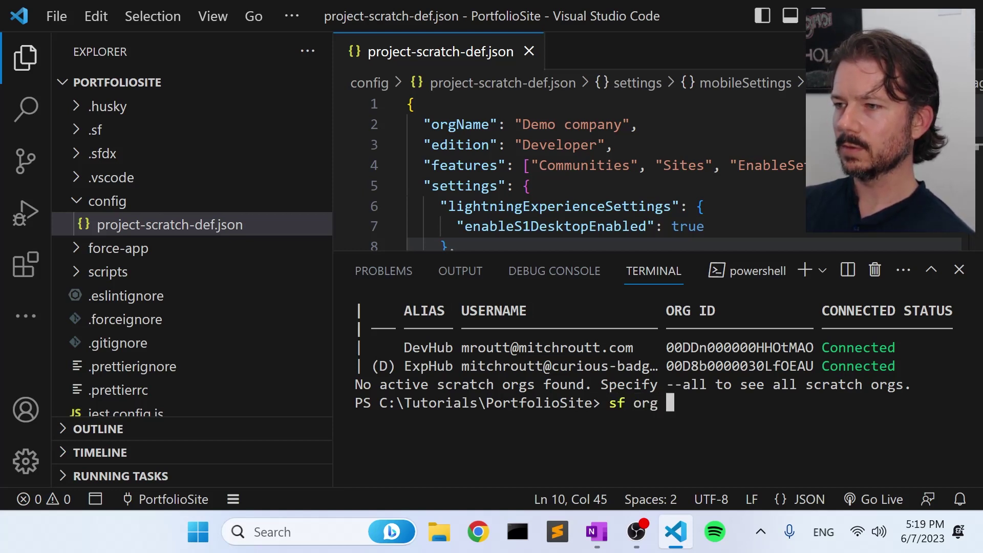
{"action": "key", "text": "BackSpace"}
{"action": "key", "text": "BackSpace"}
{"action": "type", "text": "pen"}
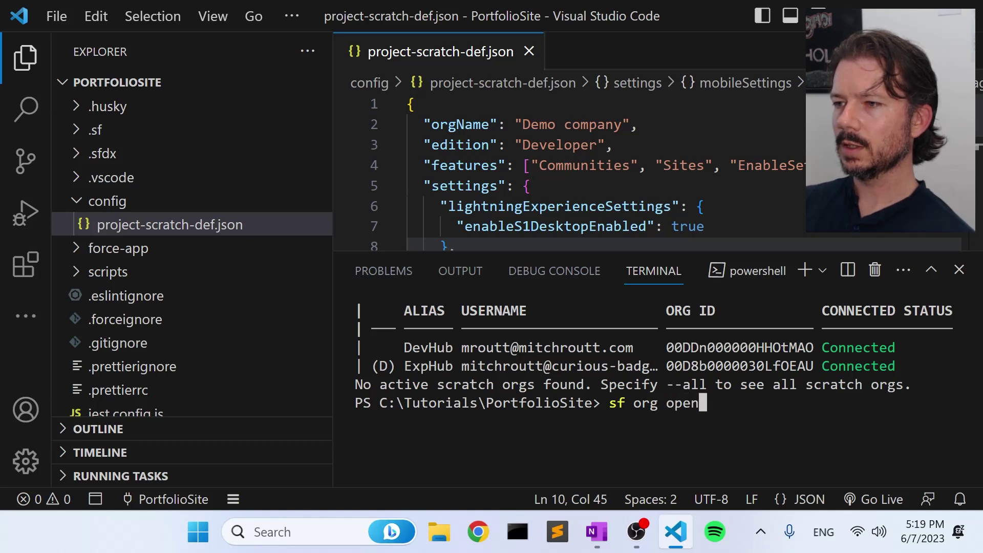
{"action": "key", "text": "Return"}
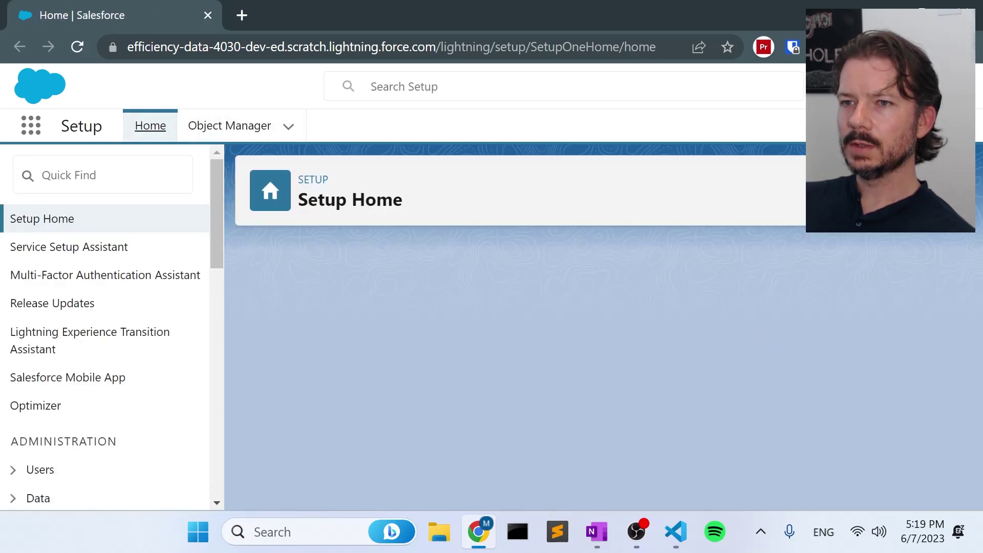
- Search 'all sites' in Quick Find, open Digital Experiences > All Sites and start a new site
{"action": "type", "text": "all"}
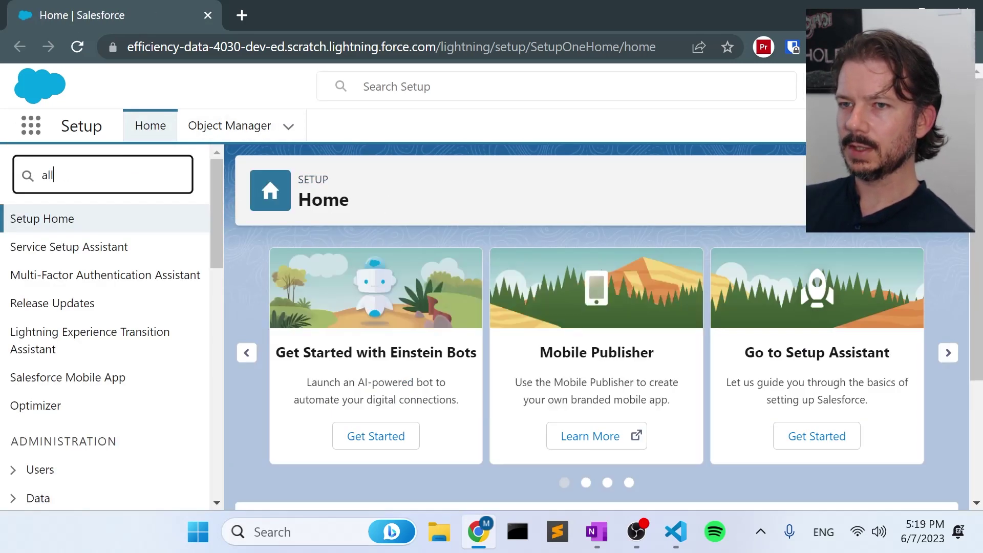
{"action": "type", "text": " sites"}
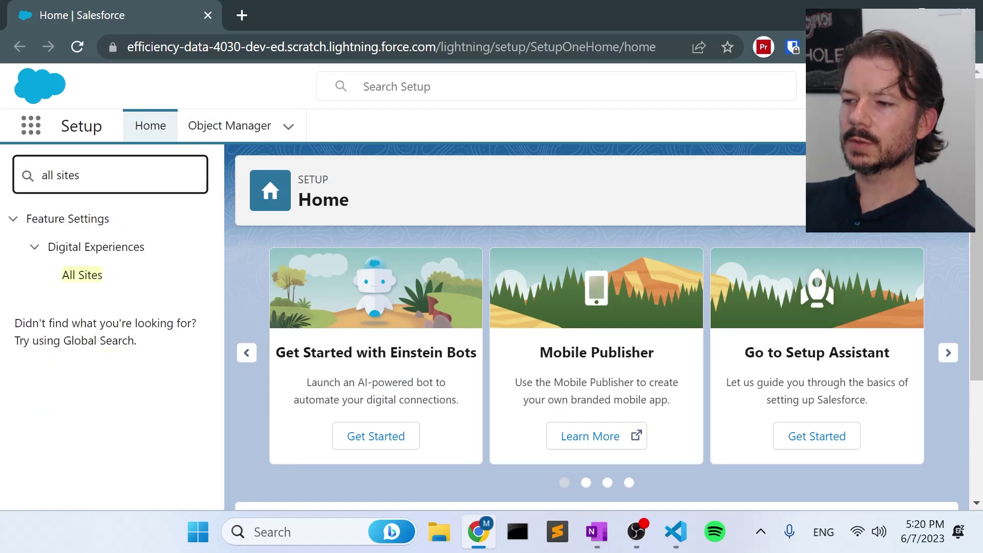
{"action": "left_click", "coordinate": [93, 283]}
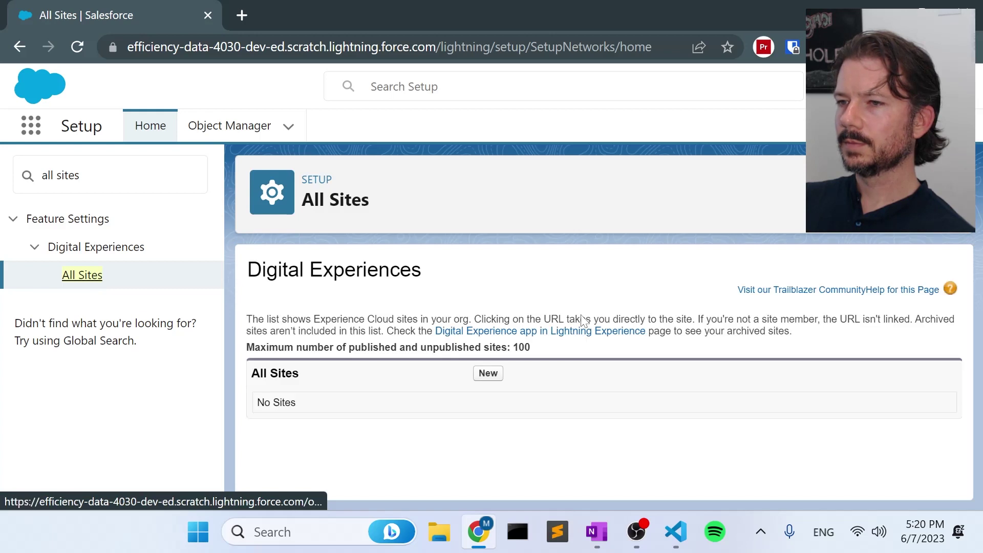
{"action": "left_click", "coordinate": [488, 374]}
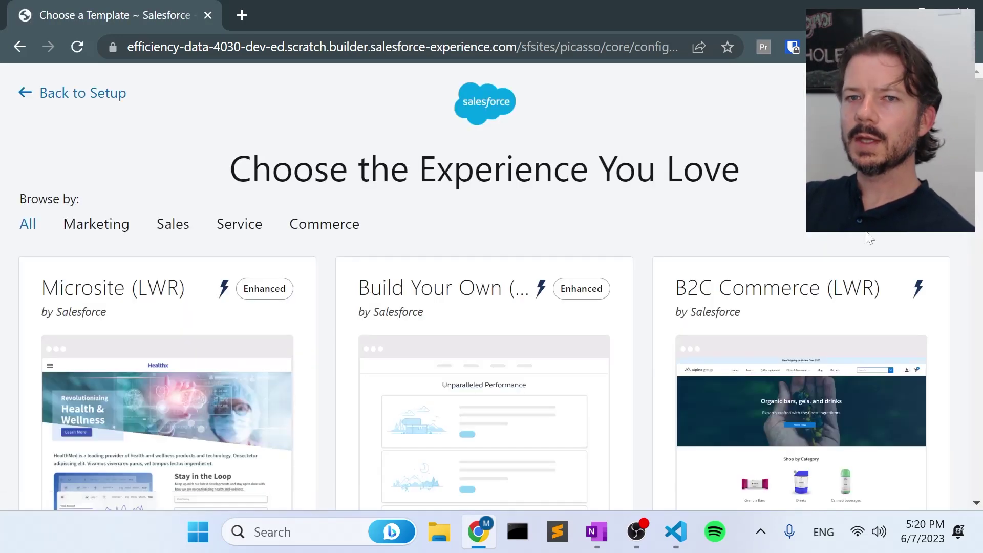
- Choose the Build Your Own (LWR) template and begin setting up the site
{"action": "scroll", "coordinate": [492, 280], "scroll_direction": "down", "scroll_amount": 2}
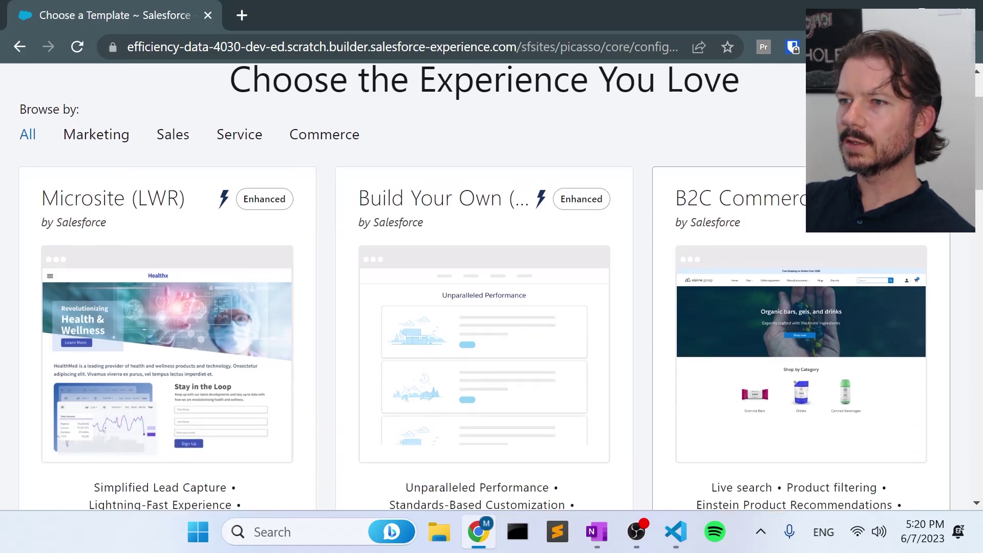
{"action": "scroll", "coordinate": [492, 280], "scroll_direction": "down", "scroll_amount": 2}
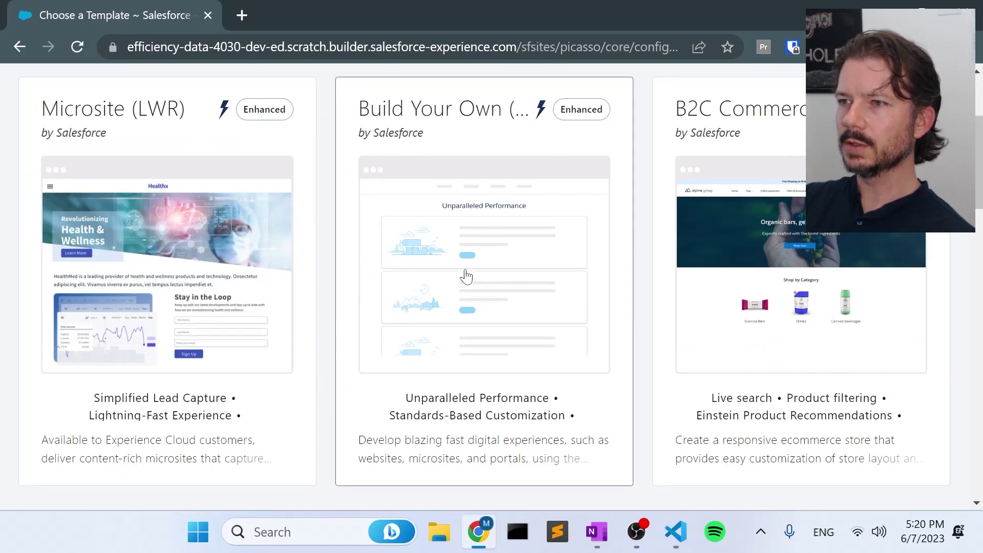
{"action": "left_click", "coordinate": [474, 145]}
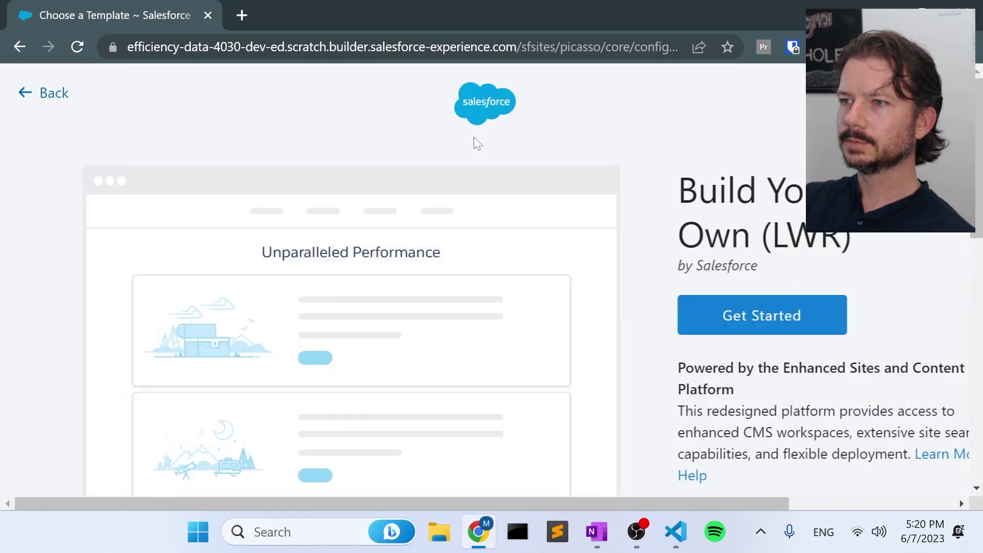
{"action": "left_click", "coordinate": [708, 325]}
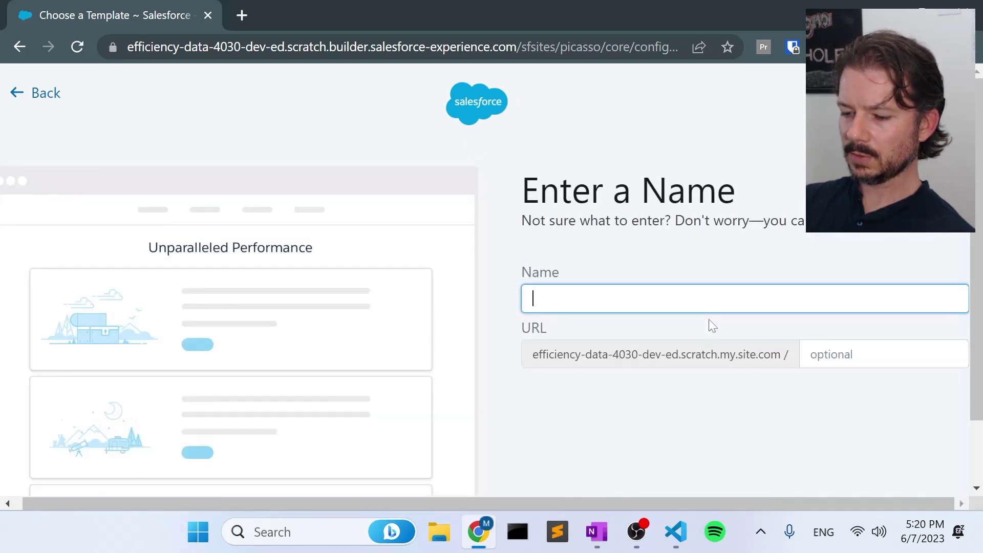
- Name the site 'Portfolio' with URL path 'portfolio' and create it
{"action": "type", "text": "Port"}
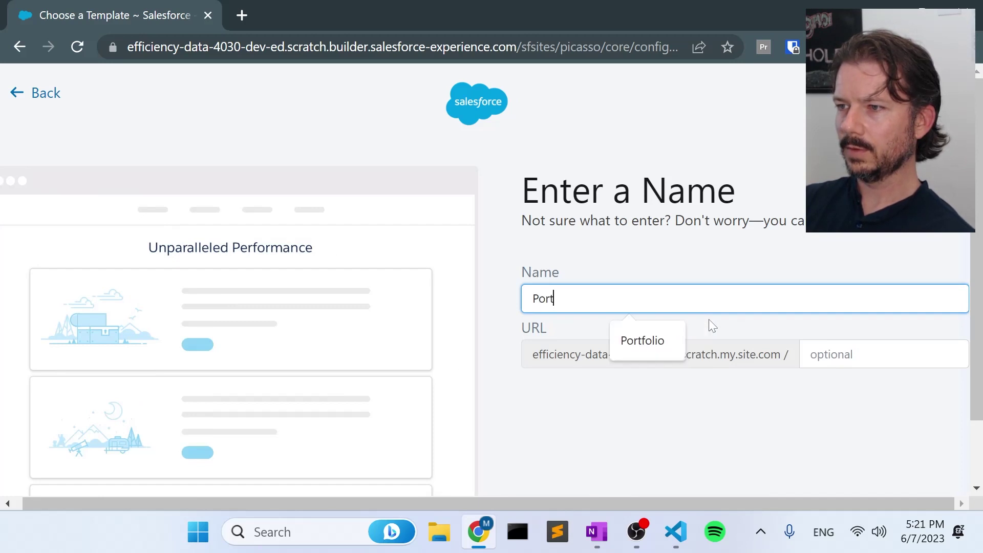
{"action": "type", "text": "foli"}
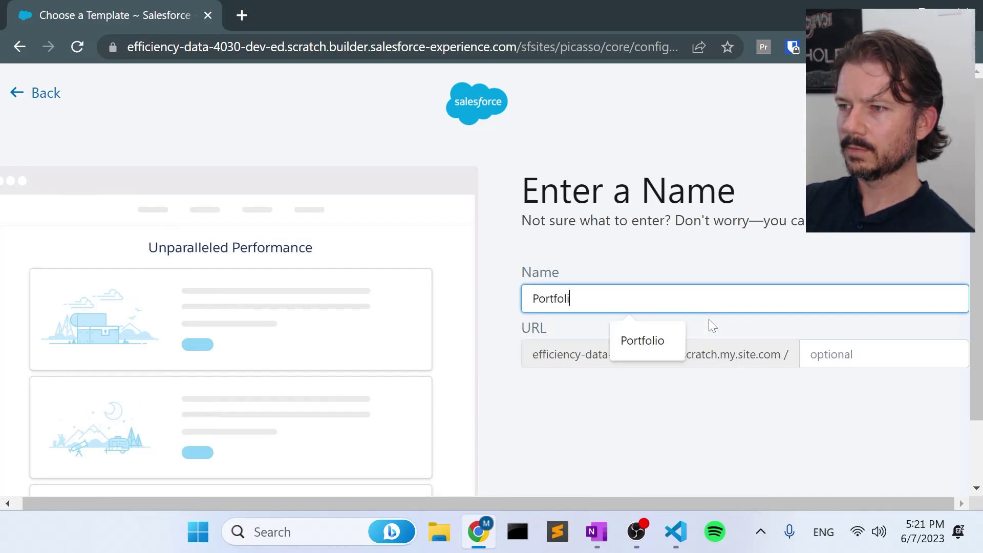
{"action": "type", "text": "o"}
{"action": "left_click", "coordinate": [883, 354]}
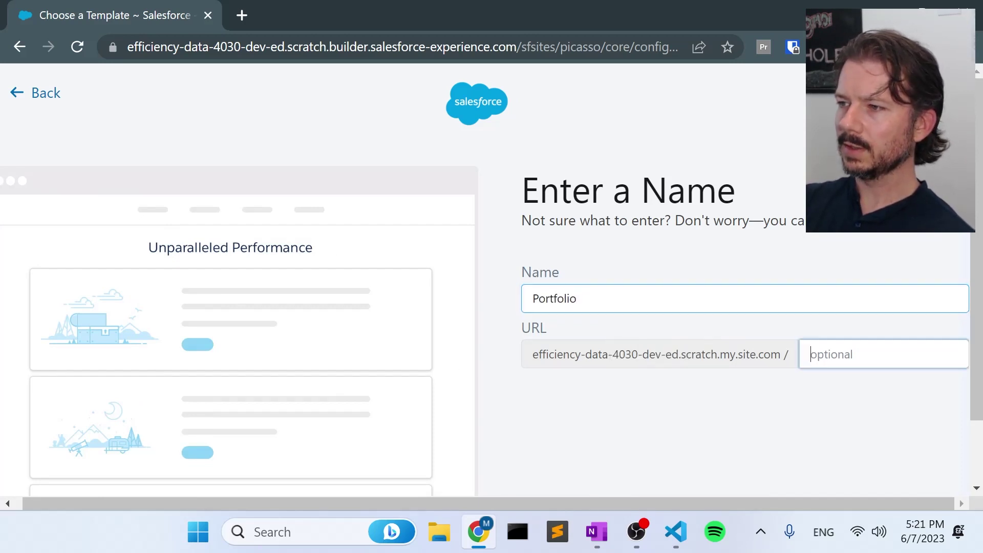
{"action": "type", "text": "p"}
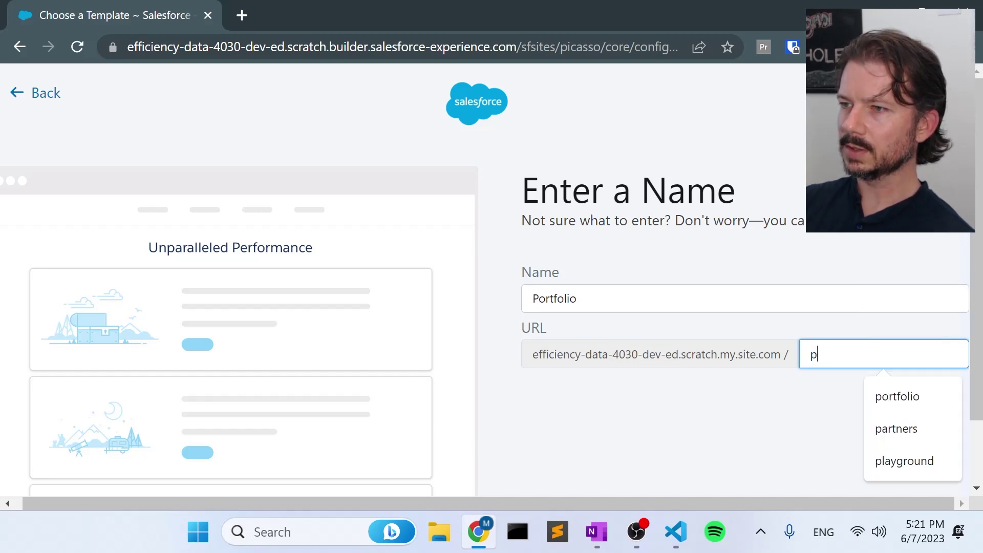
{"action": "type", "text": "ortol"}
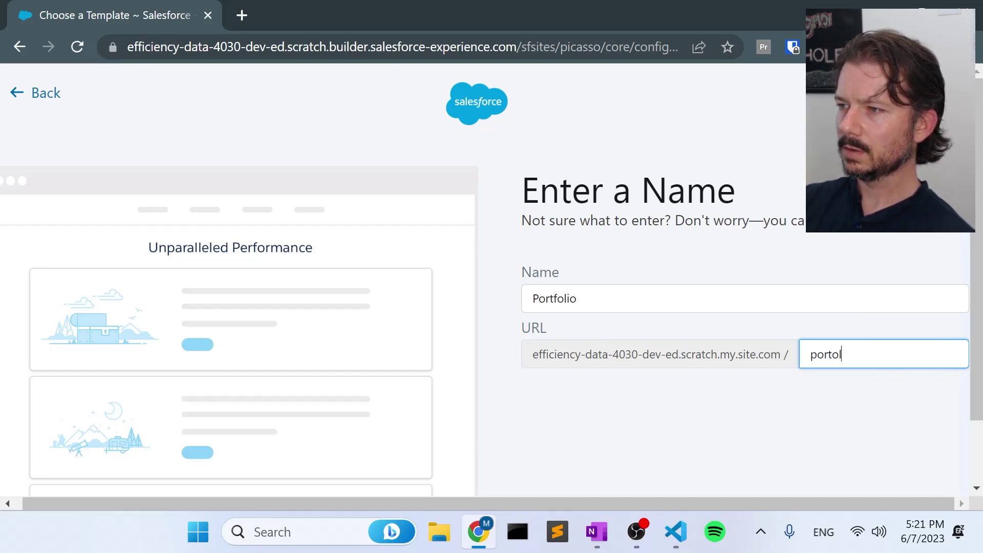
{"action": "type", "text": "io"}
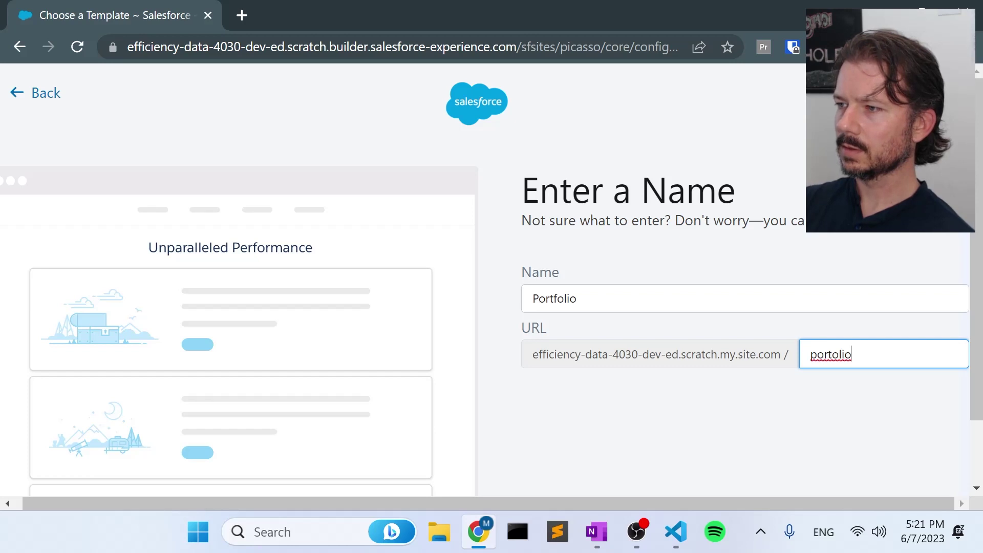
{"action": "key", "text": "BackSpace"}
{"action": "key", "text": "BackSpace"}
{"action": "key", "text": "BackSpace"}
{"action": "key", "text": "BackSpace"}
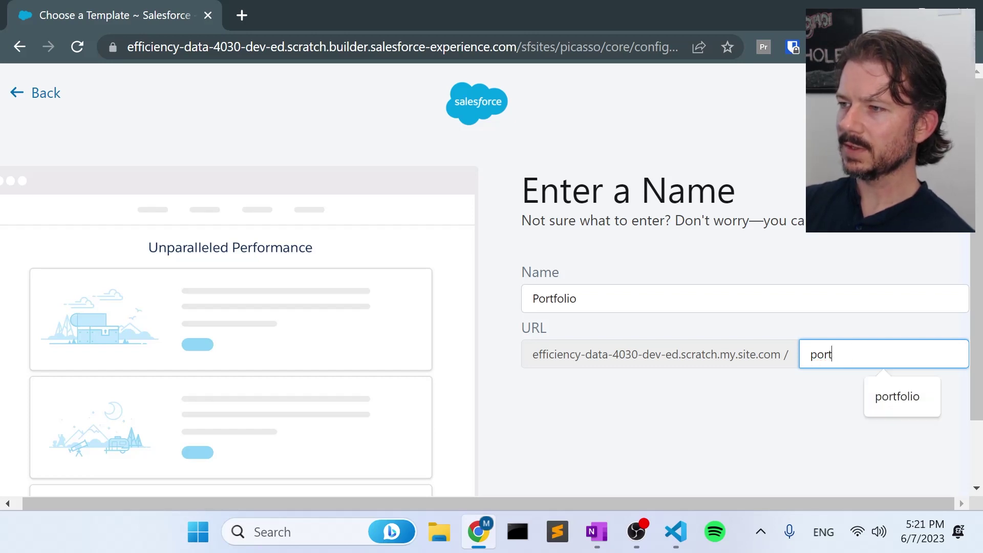
{"action": "left_click", "coordinate": [897, 404]}
{"action": "scroll", "coordinate": [896, 394], "scroll_direction": "down", "scroll_amount": 2}
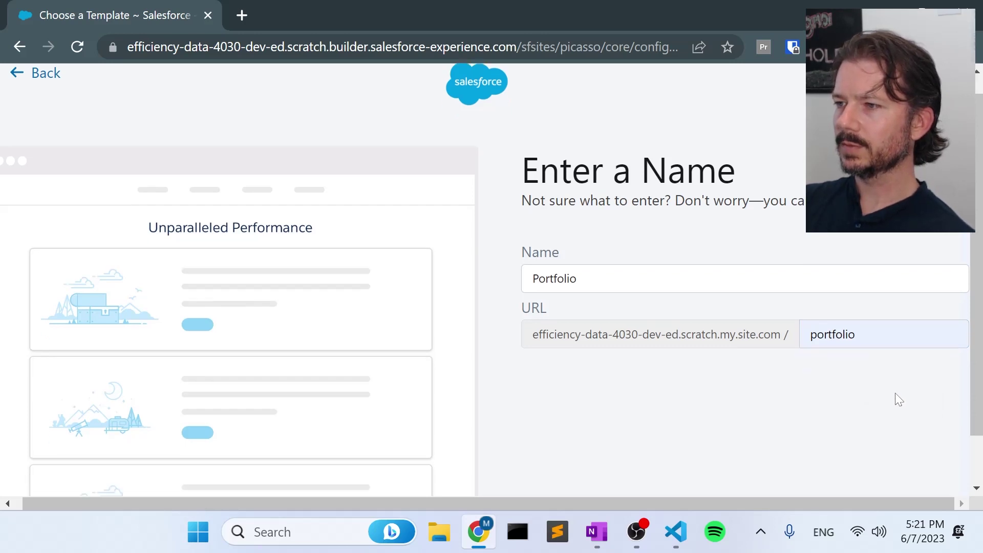
{"action": "left_click", "coordinate": [902, 480]}
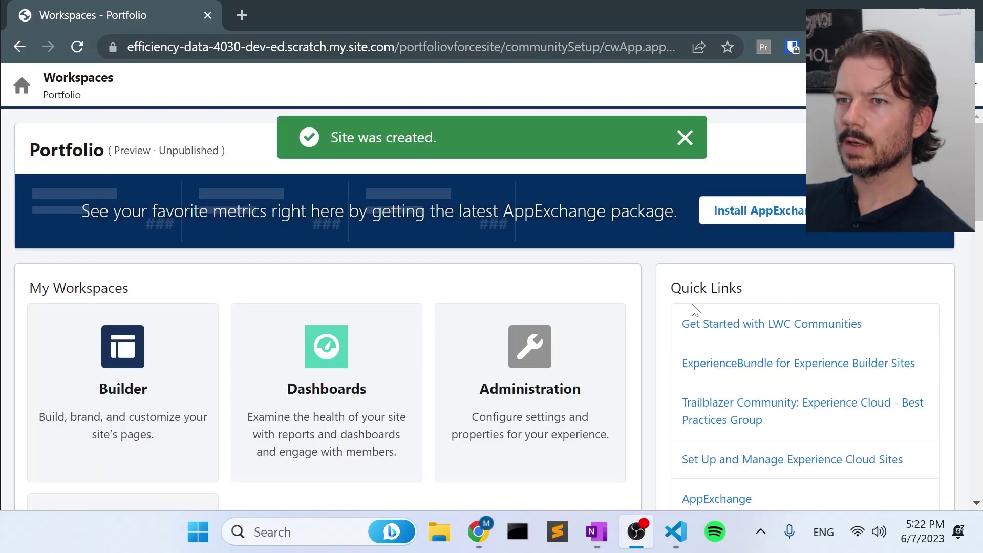
- Open the Portfolio site in Builder and delete the Home page's HTML Editor component
{"action": "scroll", "coordinate": [660, 236], "scroll_direction": "down", "scroll_amount": 2}
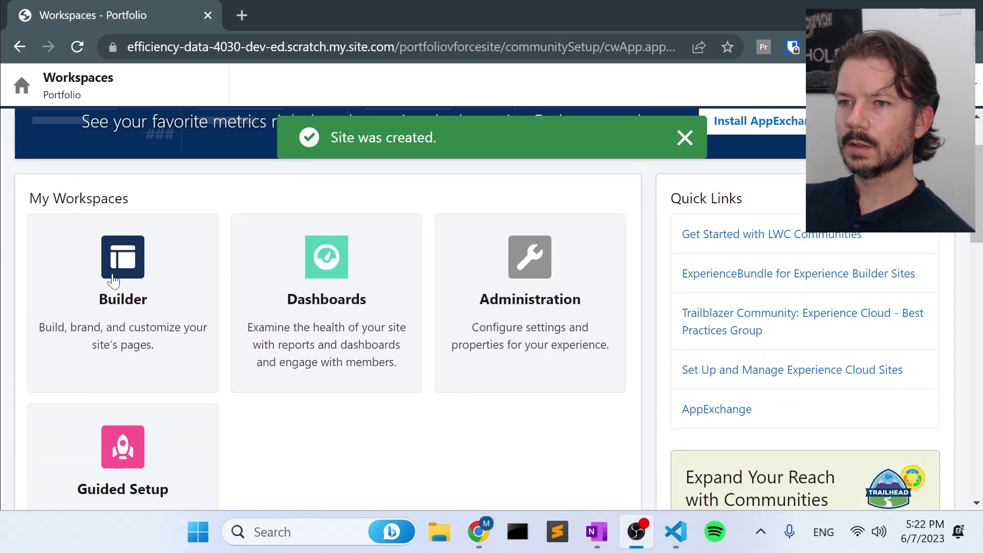
{"action": "left_click", "coordinate": [116, 262]}
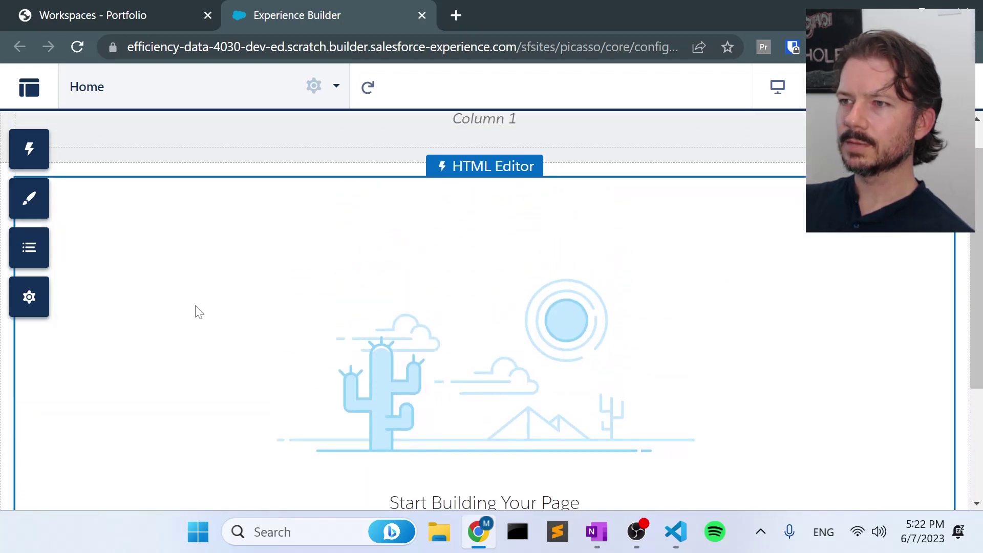
{"action": "left_click", "coordinate": [72, 254]}
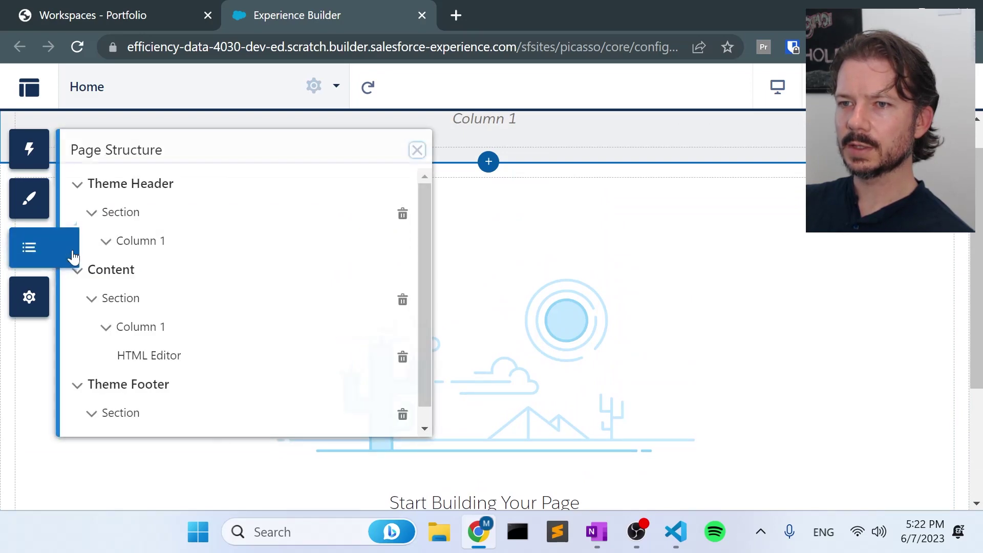
{"action": "left_click", "coordinate": [402, 357]}
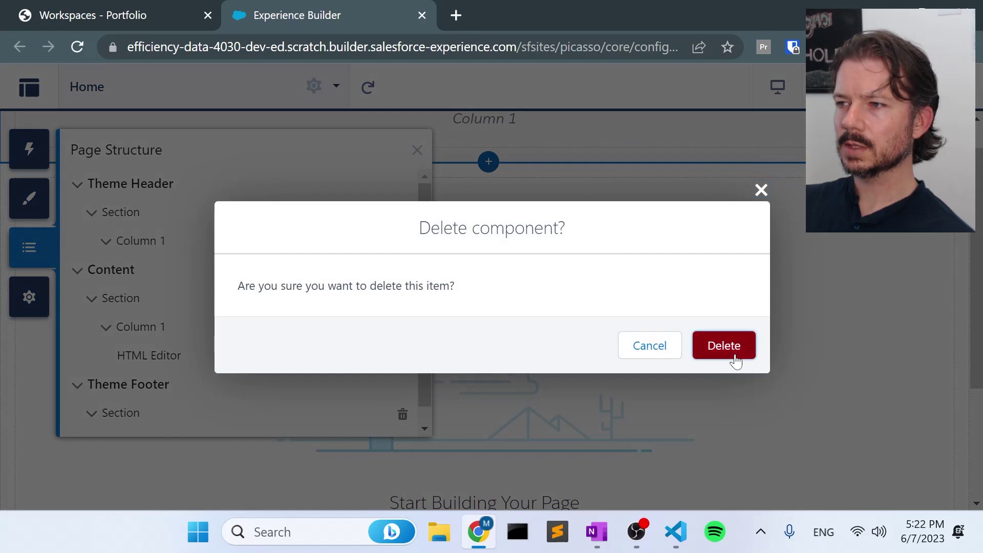
{"action": "left_click", "coordinate": [733, 357]}
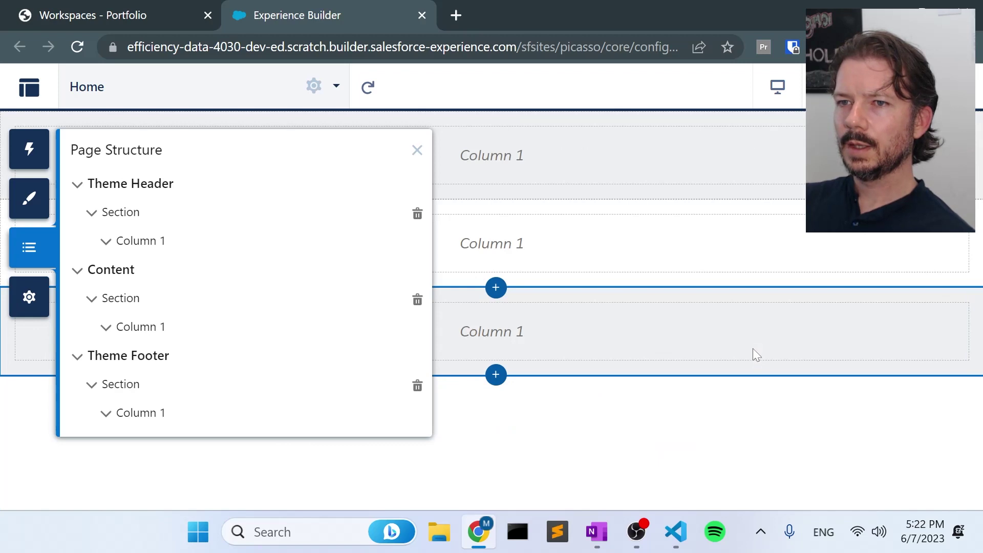
- Add a Text Block to the content section reading 'This is our portfolio site!'
{"action": "left_click", "coordinate": [27, 149]}
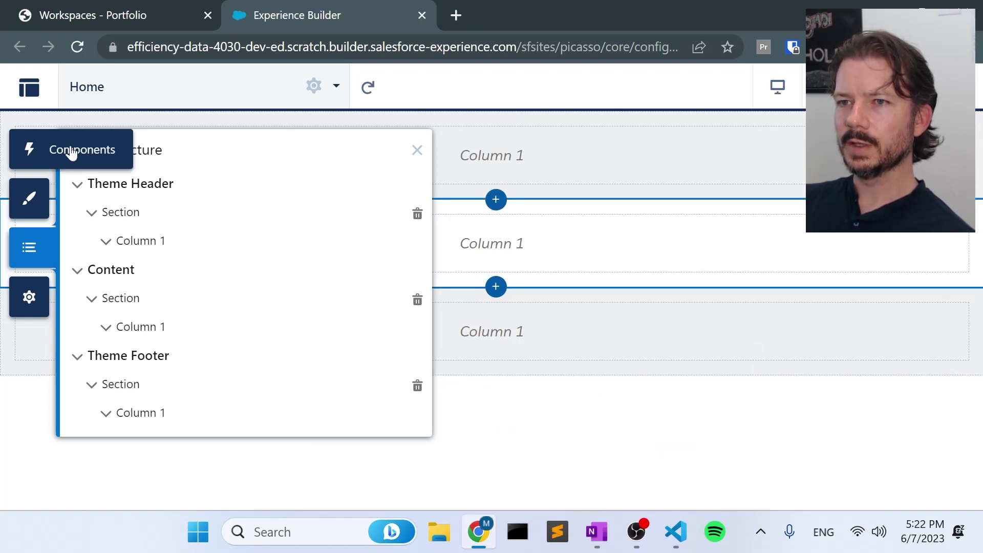
{"action": "scroll", "coordinate": [192, 232], "scroll_direction": "down", "scroll_amount": 2}
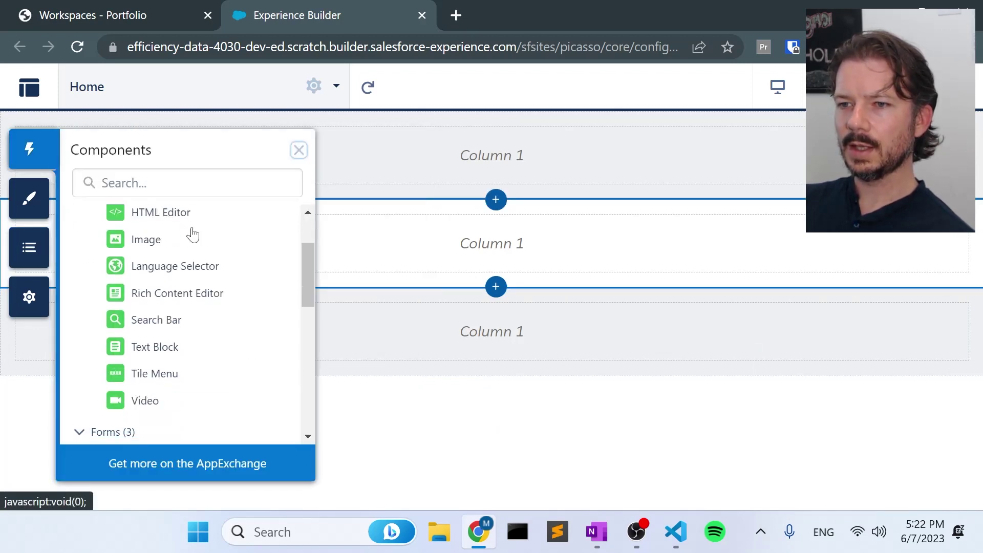
{"action": "left_click_drag", "start_coordinate": [166, 349], "coordinate": [500, 230]}
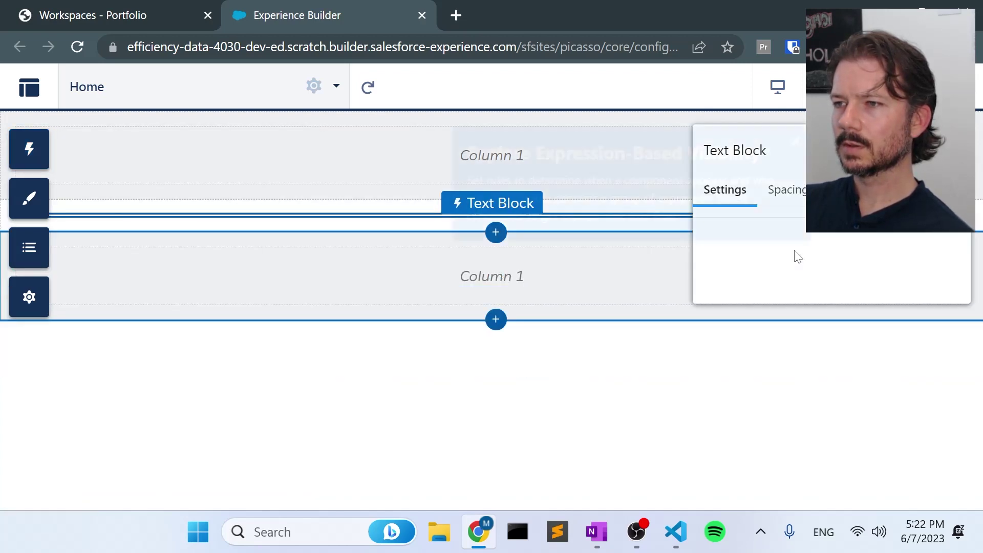
{"action": "left_click_drag", "start_coordinate": [766, 321], "coordinate": [690, 319]}
{"action": "type", "text": "Th"}
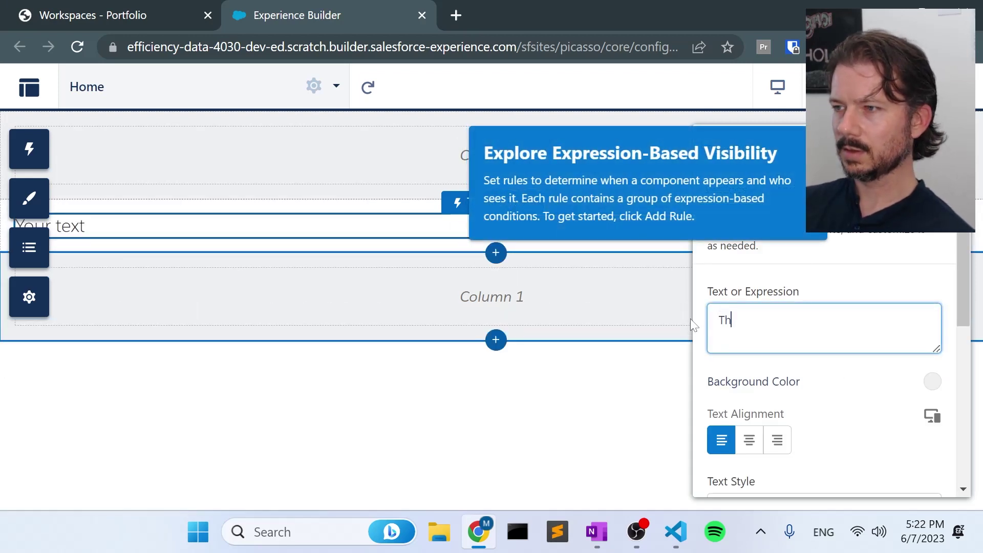
{"action": "type", "text": "is is our por"}
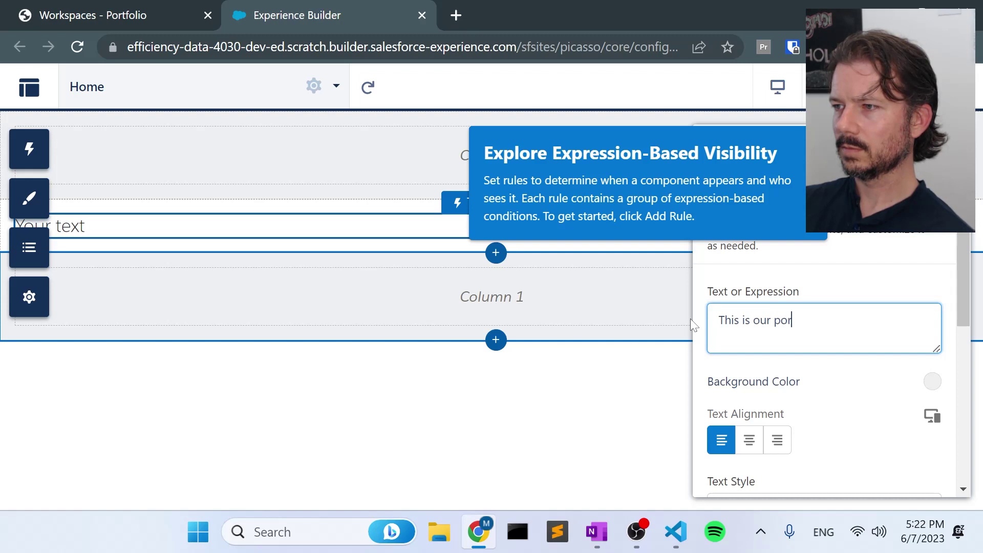
{"action": "type", "text": "tfolio site!"}
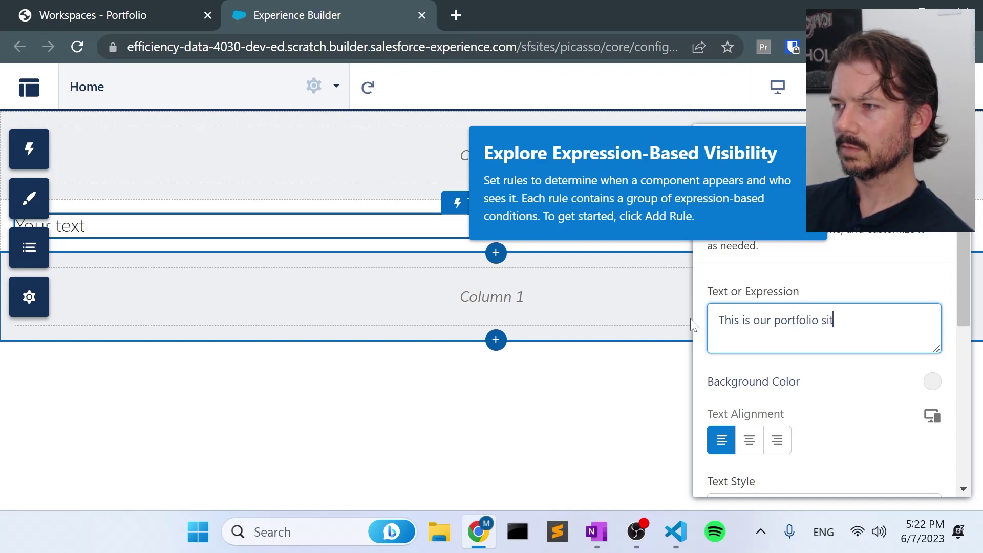
- Centre the text block, style it as Heading 1, and close its settings
{"action": "left_click", "coordinate": [749, 439]}
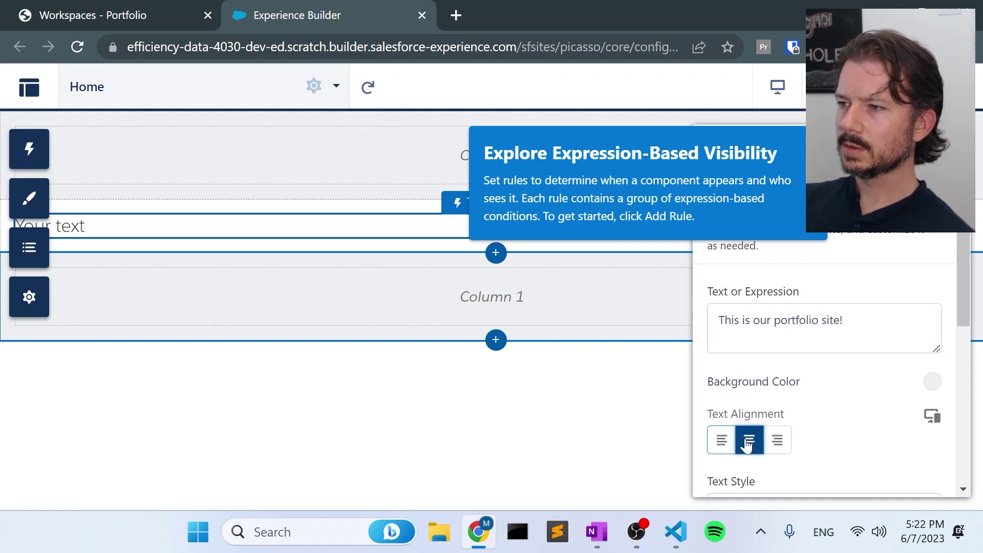
{"action": "scroll", "coordinate": [943, 252], "scroll_direction": "down", "scroll_amount": 5}
{"action": "scroll", "coordinate": [941, 253], "scroll_direction": "up", "scroll_amount": 2}
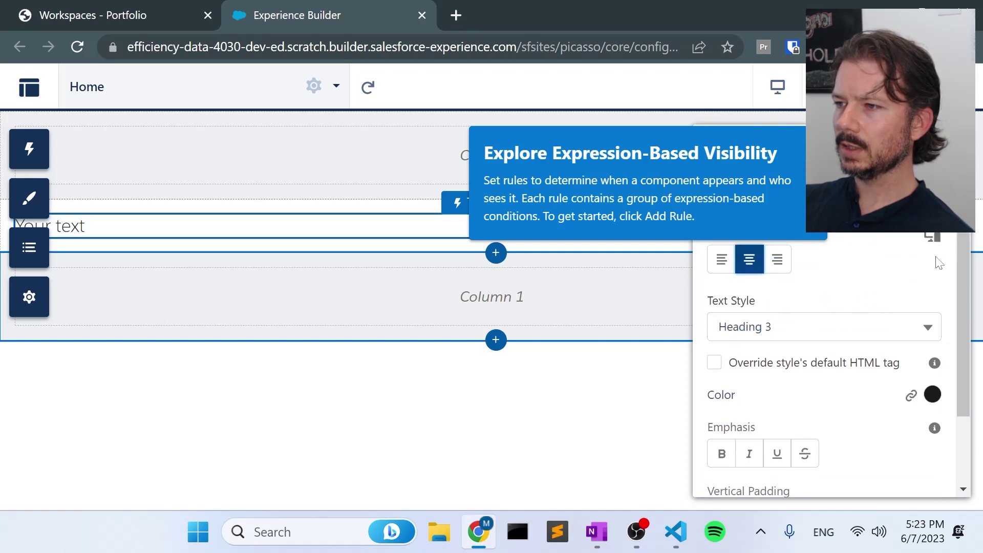
{"action": "left_click", "coordinate": [920, 341]}
{"action": "left_click", "coordinate": [854, 380]}
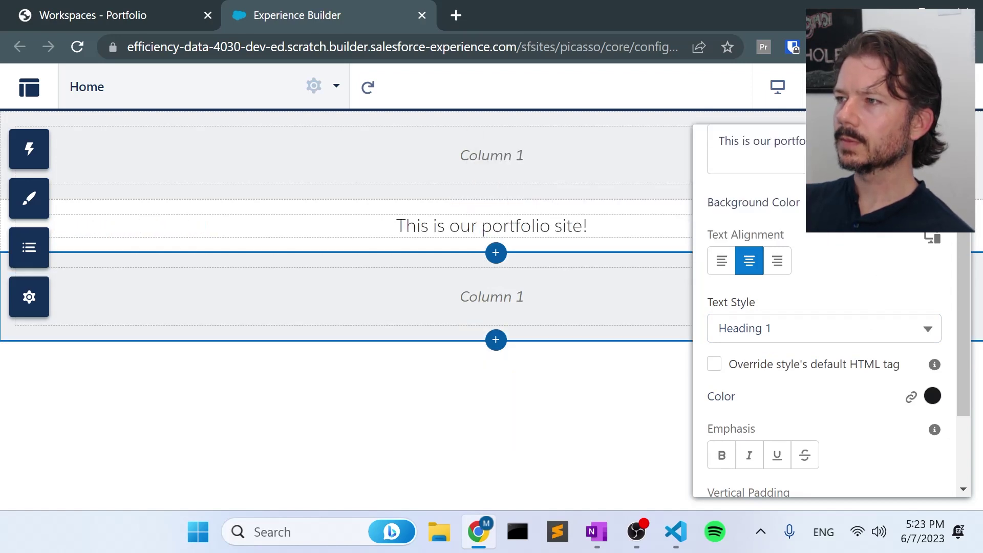
{"action": "scroll", "coordinate": [824, 307], "scroll_direction": "up", "scroll_amount": 4}
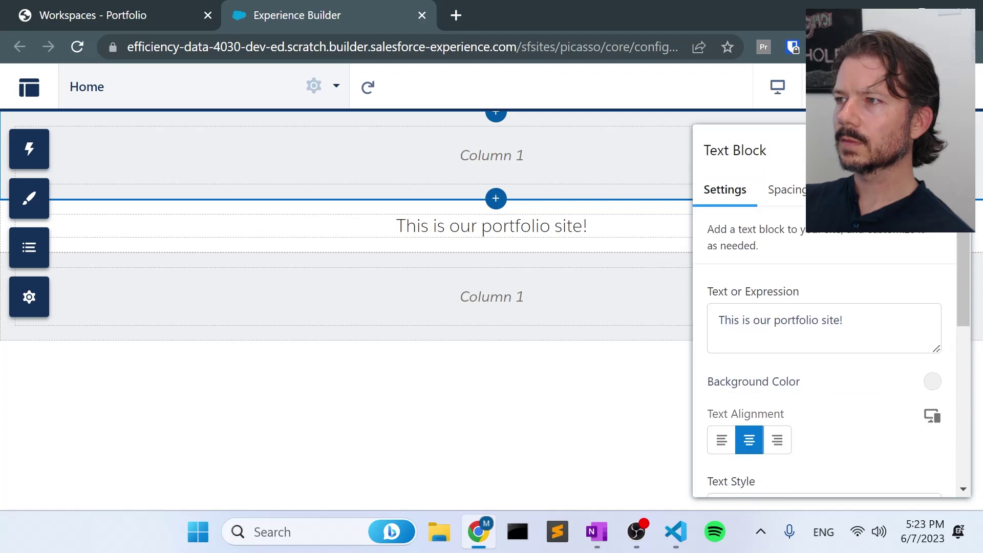
{"action": "key", "text": "Escape"}
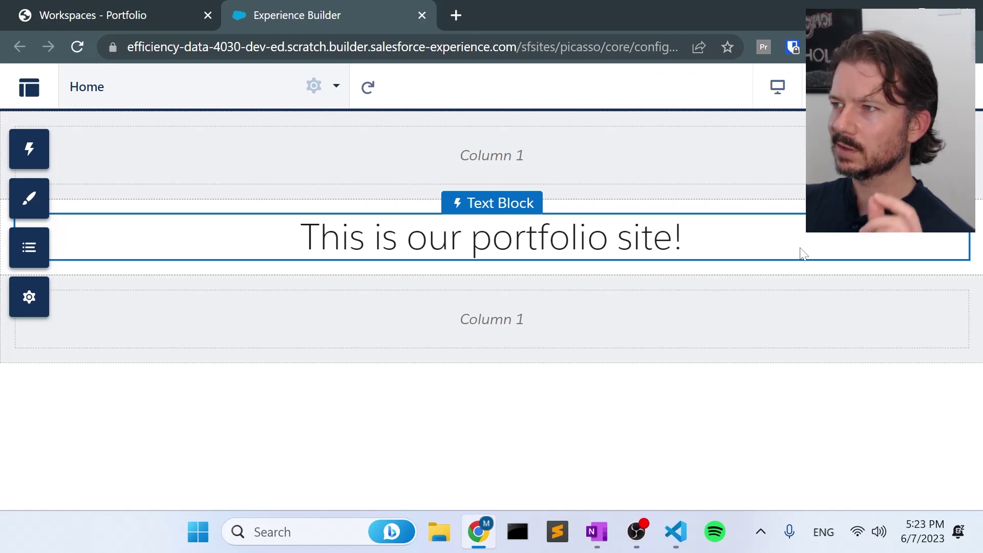
- Bring VS Code forward and enlarge the editor and terminal area
{"action": "left_click", "coordinate": [676, 535]}
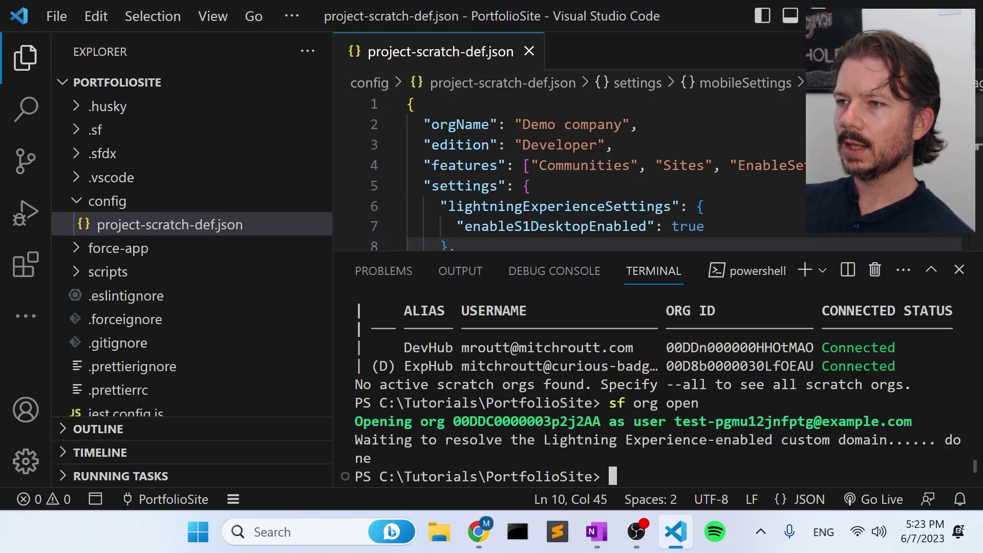
{"action": "left_click_drag", "start_coordinate": [333, 188], "coordinate": [234, 189]}
{"action": "left_click_drag", "start_coordinate": [536, 226], "coordinate": [536, 180]}
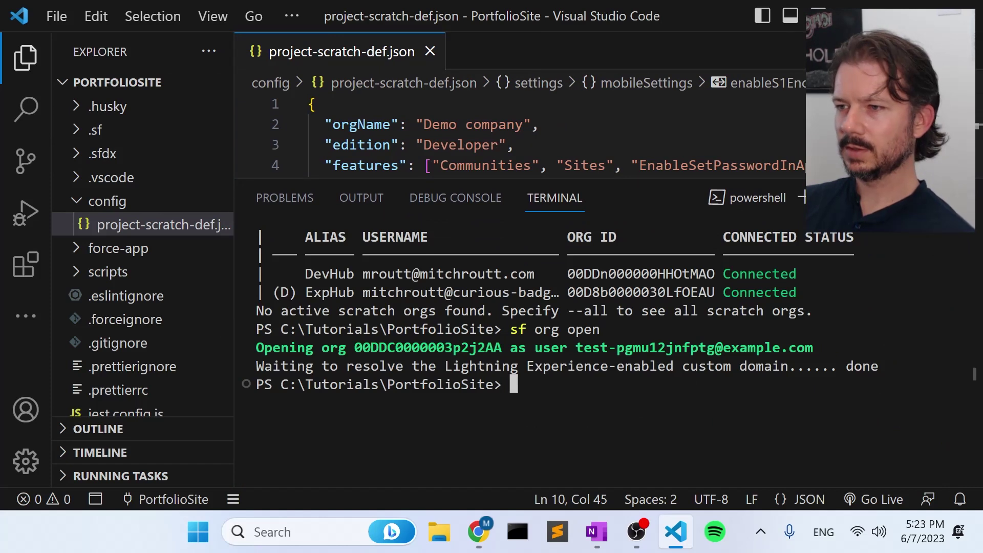
- Run `sf project retrieve preview` to list the Portfolio site metadata including AppSwitcher
{"action": "type", "text": "sf"}
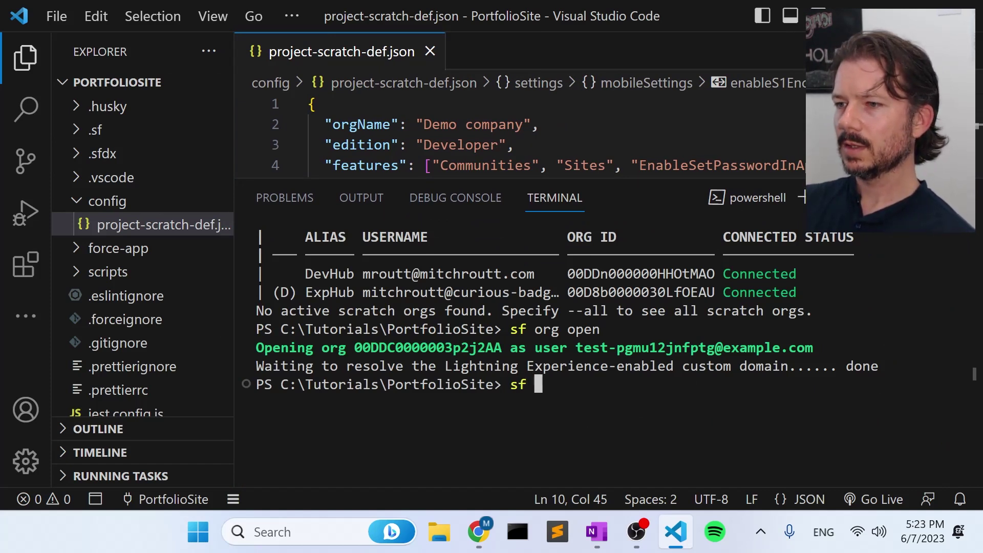
{"action": "type", "text": " project r"}
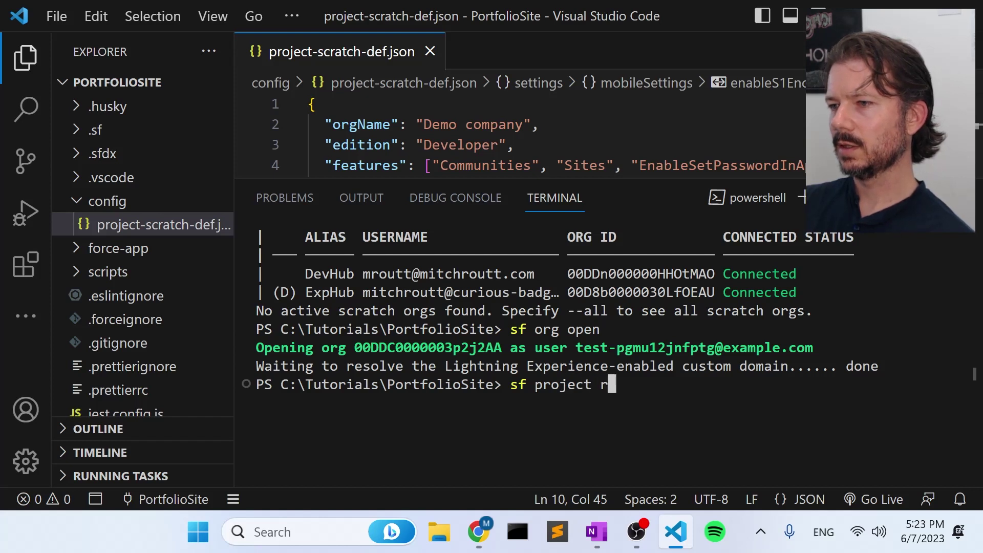
{"action": "type", "text": "etrieve prei"}
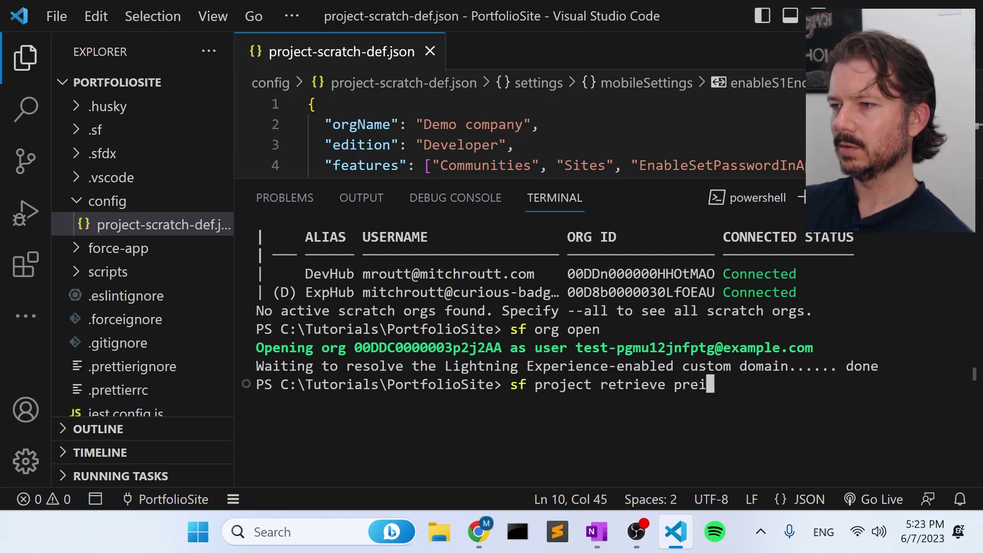
{"action": "key", "text": "BackSpace"}
{"action": "key", "text": "BackSpace"}
{"action": "type", "text": "evie"}
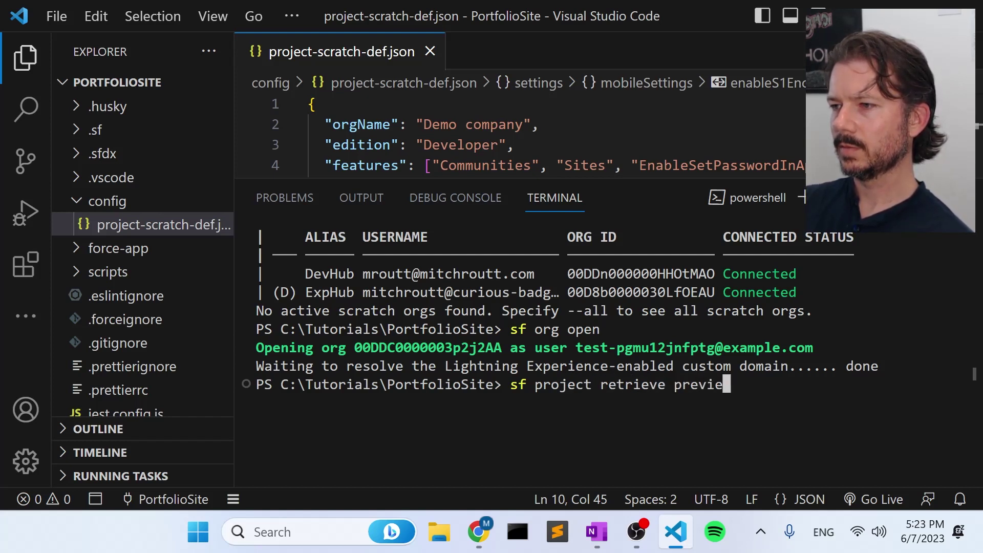
{"action": "type", "text": "w"}
{"action": "key", "text": "Return"}
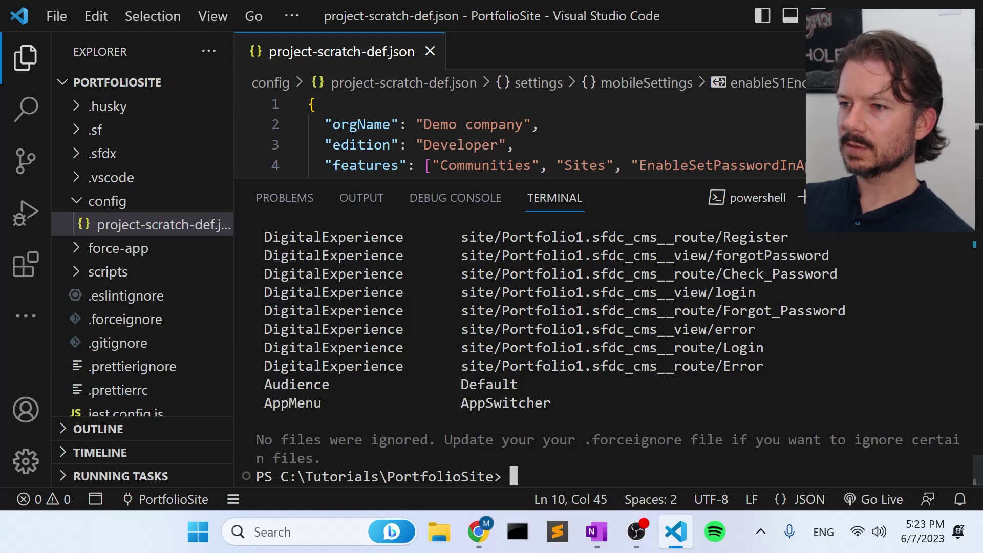
{"action": "left_click_drag", "start_coordinate": [789, 366], "coordinate": [368, 329]}
{"action": "scroll", "coordinate": [563, 358], "scroll_direction": "up", "scroll_amount": 3}
{"action": "scroll", "coordinate": [313, 329], "scroll_direction": "up", "scroll_amount": 3}
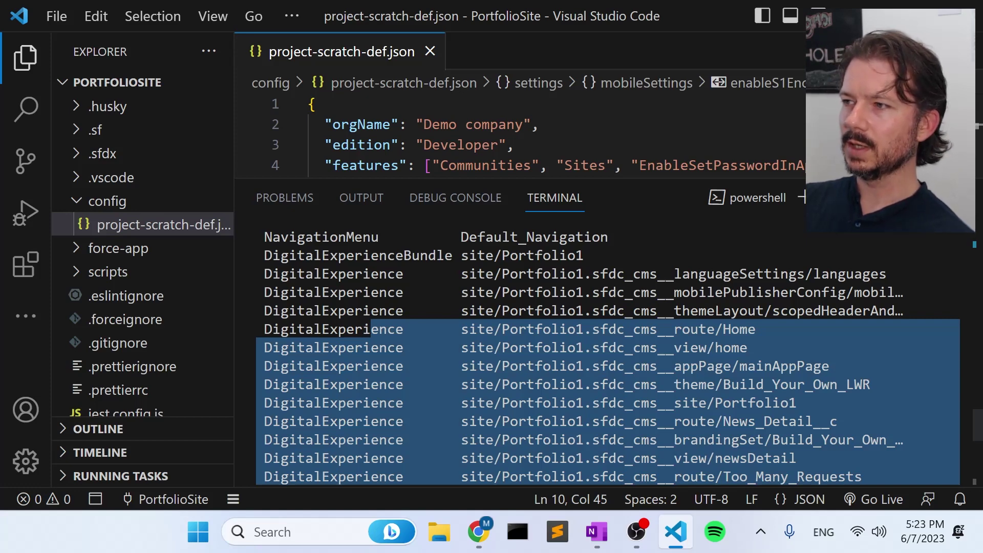
{"action": "scroll", "coordinate": [370, 329], "scroll_direction": "up", "scroll_amount": 7}
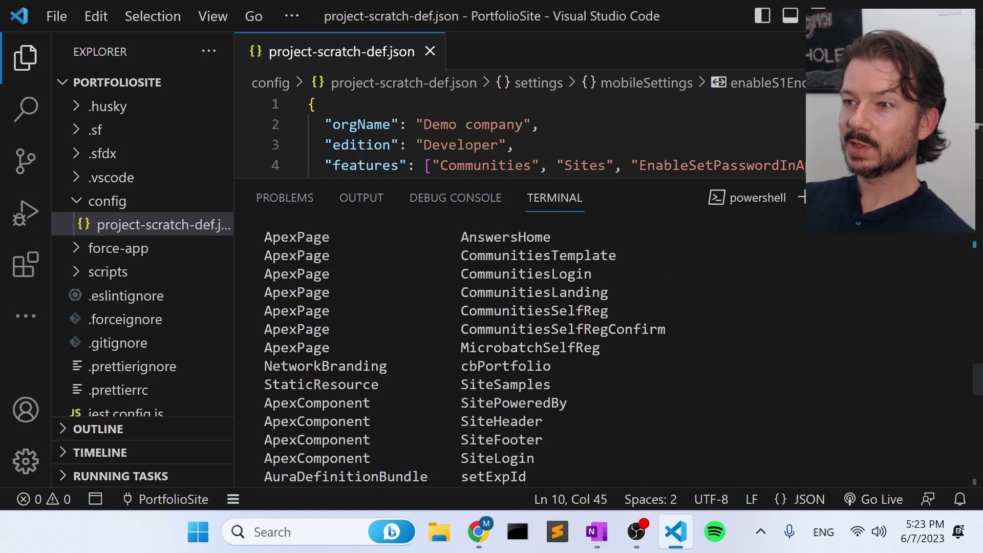
{"action": "scroll", "coordinate": [371, 329], "scroll_direction": "up", "scroll_amount": 15}
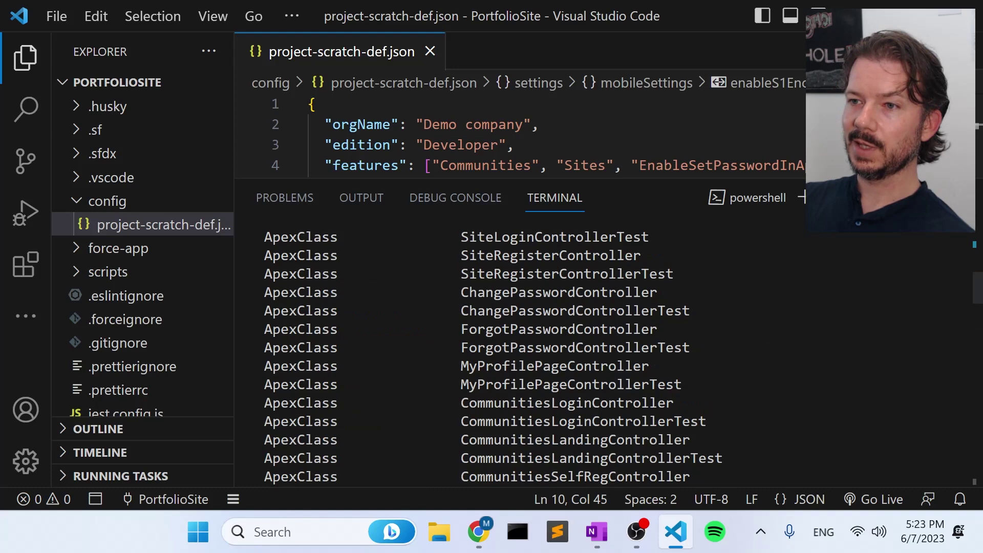
{"action": "scroll", "coordinate": [371, 329], "scroll_direction": "up", "scroll_amount": 3}
{"action": "scroll", "coordinate": [370, 329], "scroll_direction": "down", "scroll_amount": 14}
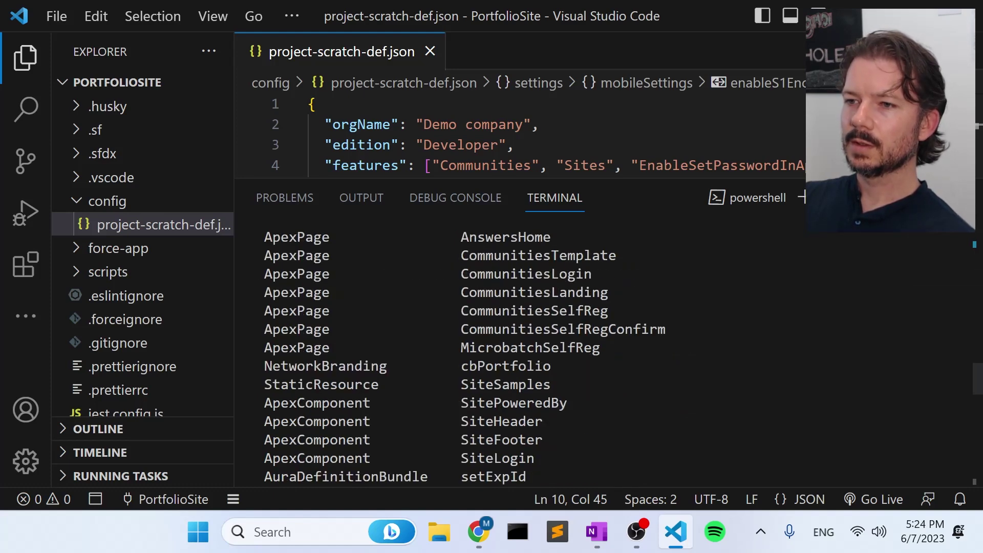
{"action": "scroll", "coordinate": [607, 353], "scroll_direction": "down", "scroll_amount": 15}
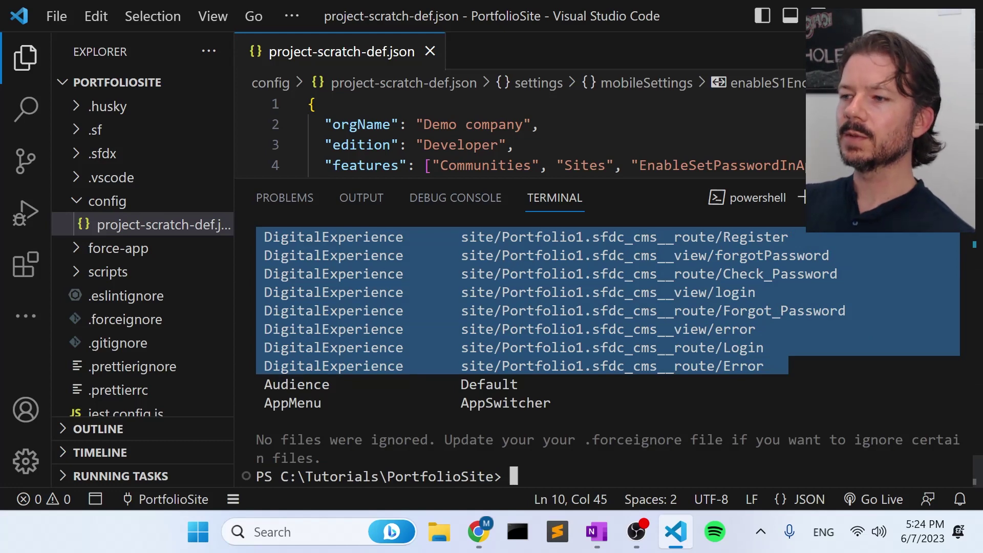
{"action": "key", "text": "ctrl+c"}
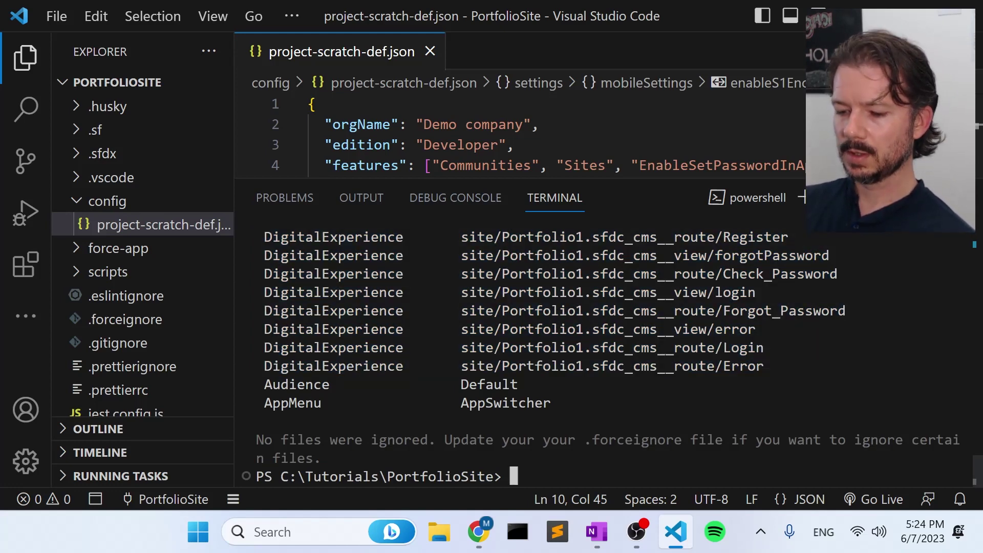
- Run `sf project retrieve start` to pull the site metadata into force-app
{"action": "key", "text": "Up"}
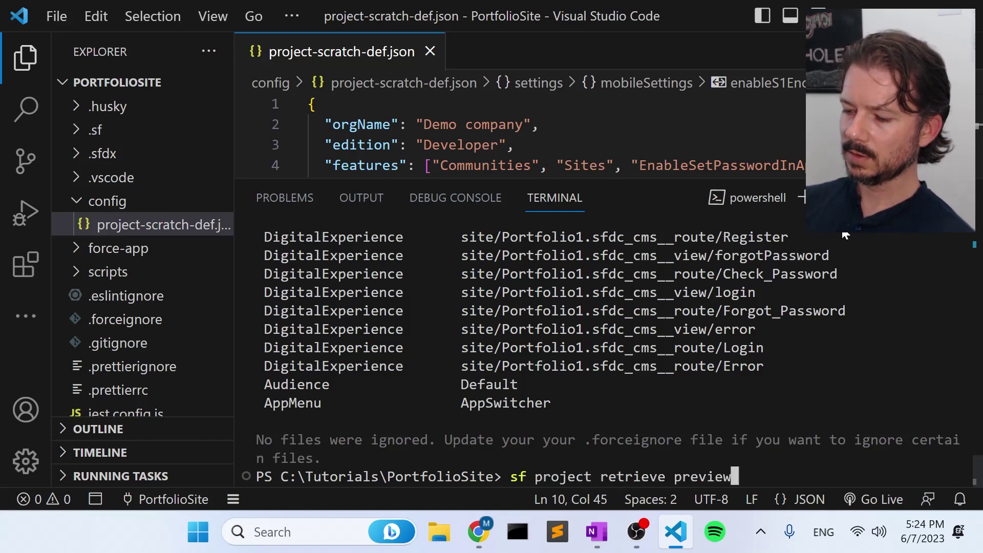
{"action": "key", "text": "BackSpace"}
{"action": "key", "text": "BackSpace"}
{"action": "key", "text": "BackSpace"}
{"action": "key", "text": "BackSpace"}
{"action": "key", "text": "BackSpace"}
{"action": "key", "text": "BackSpace"}
{"action": "key", "text": "BackSpace"}
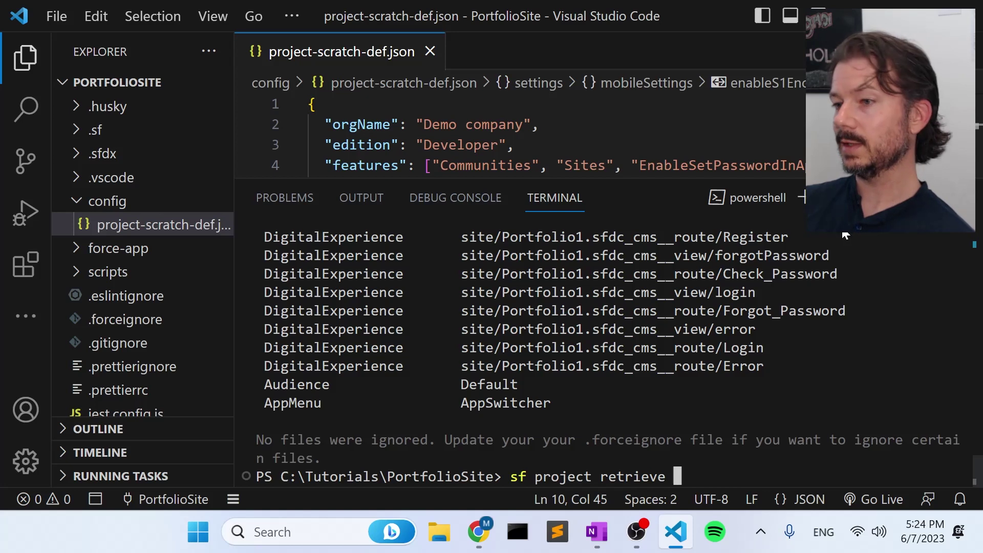
{"action": "type", "text": "start"}
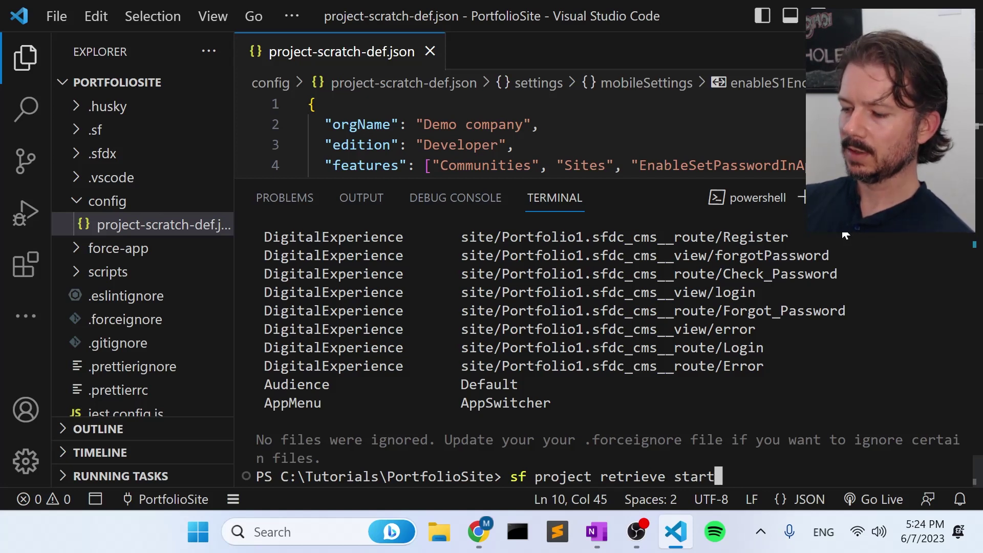
{"action": "key", "text": "Return"}
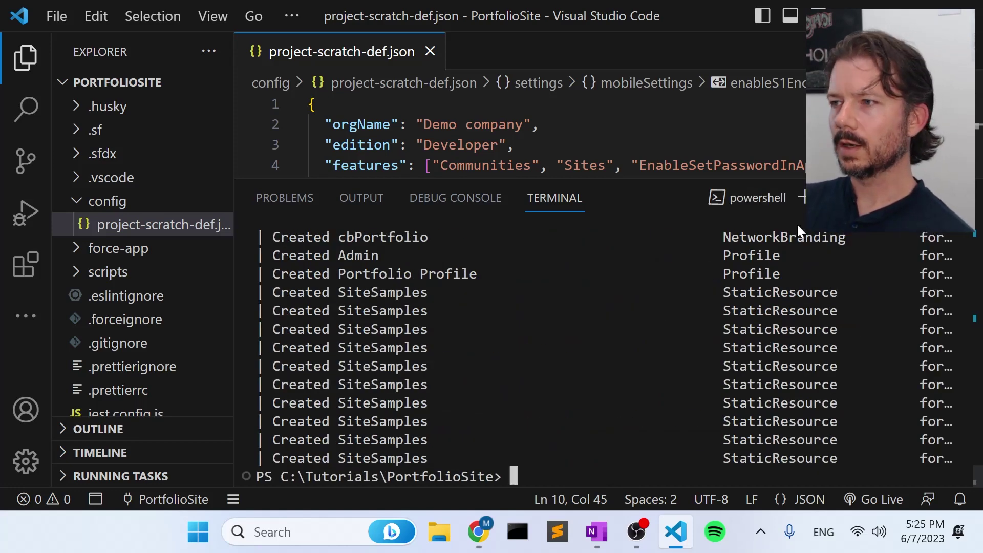
{"action": "left_click", "coordinate": [77, 202]}
- Widen the Explorer and expand force-app to reveal Portfolio.site-meta.xml under sites
{"action": "left_click", "coordinate": [76, 227]}
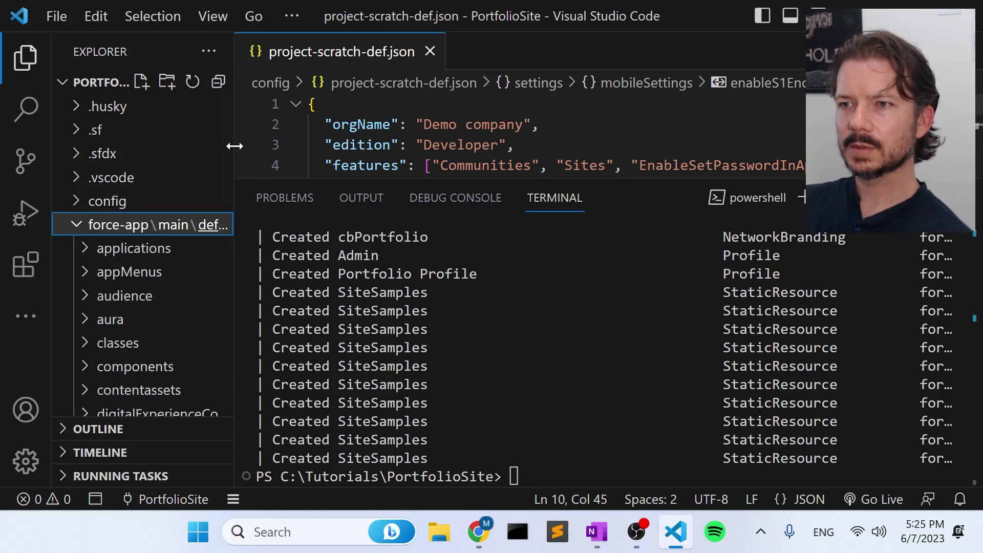
{"action": "left_click_drag", "start_coordinate": [235, 145], "coordinate": [450, 145]}
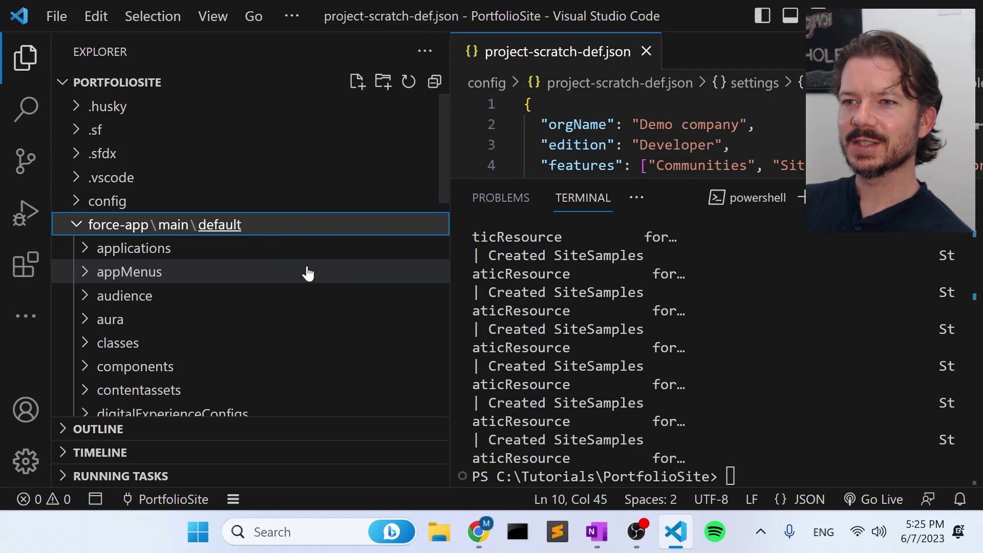
{"action": "scroll", "coordinate": [307, 274], "scroll_direction": "down", "scroll_amount": 2}
{"action": "scroll", "coordinate": [317, 215], "scroll_direction": "down", "scroll_amount": 2}
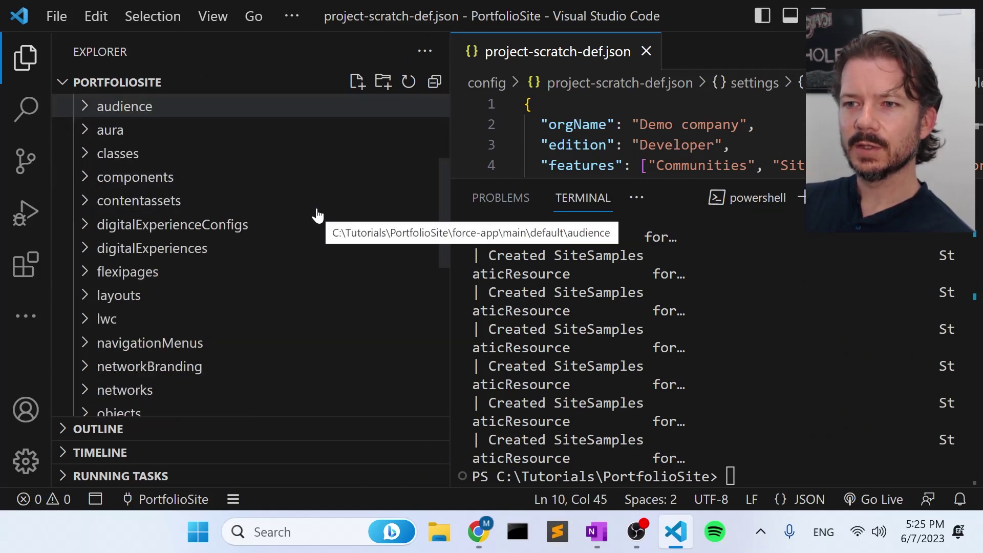
{"action": "scroll", "coordinate": [314, 213], "scroll_direction": "down", "scroll_amount": 4}
{"action": "scroll", "coordinate": [322, 210], "scroll_direction": "down", "scroll_amount": 4}
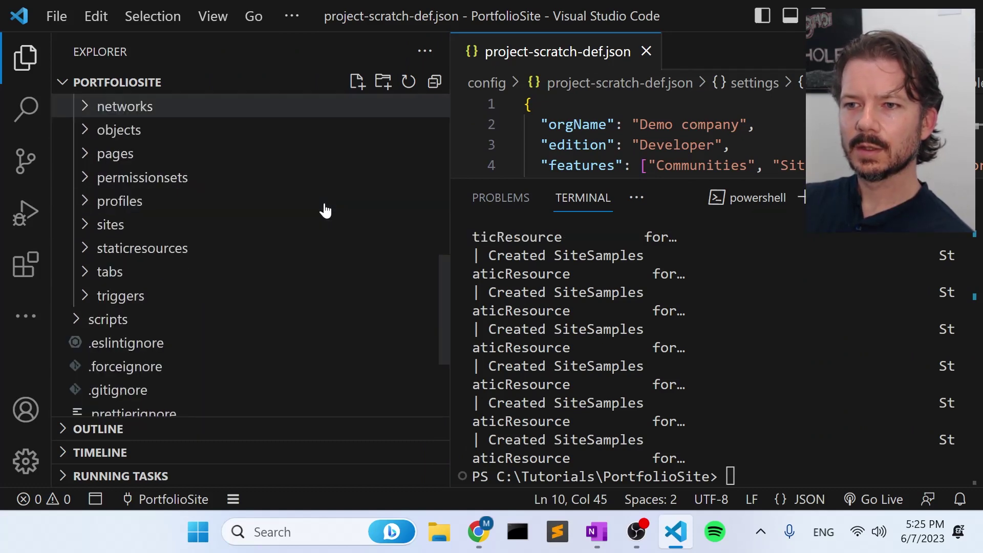
{"action": "scroll", "coordinate": [322, 209], "scroll_direction": "up", "scroll_amount": 2}
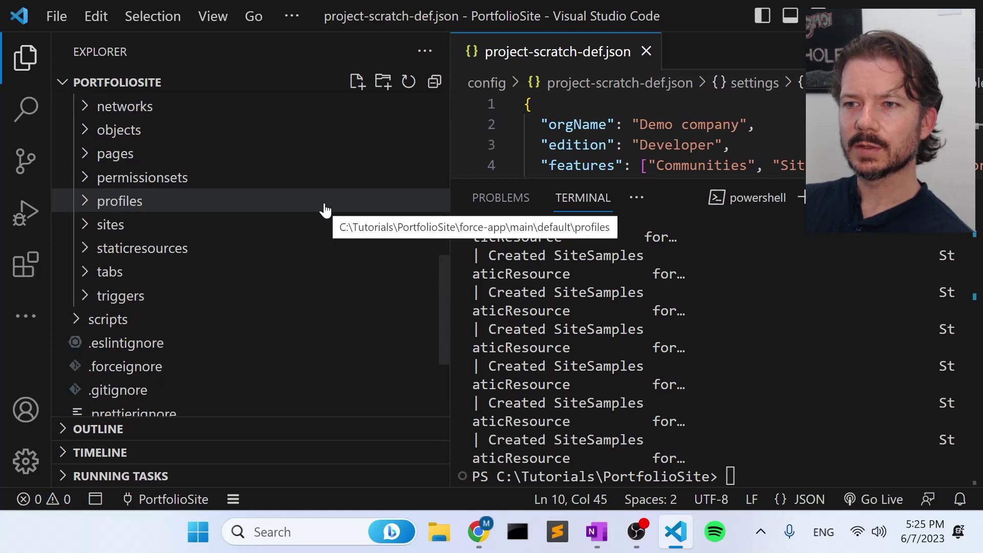
{"action": "left_click", "coordinate": [82, 224]}
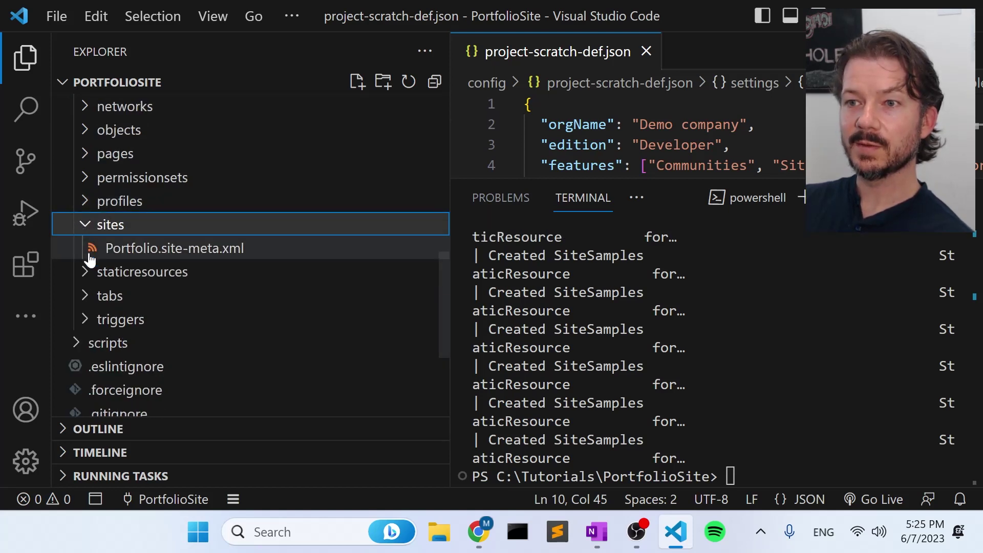
- Expand staticresources, SiteSamples and img, then narrow the sidebar to widen the terminal
{"action": "scroll", "coordinate": [304, 190], "scroll_direction": "up", "scroll_amount": 2}
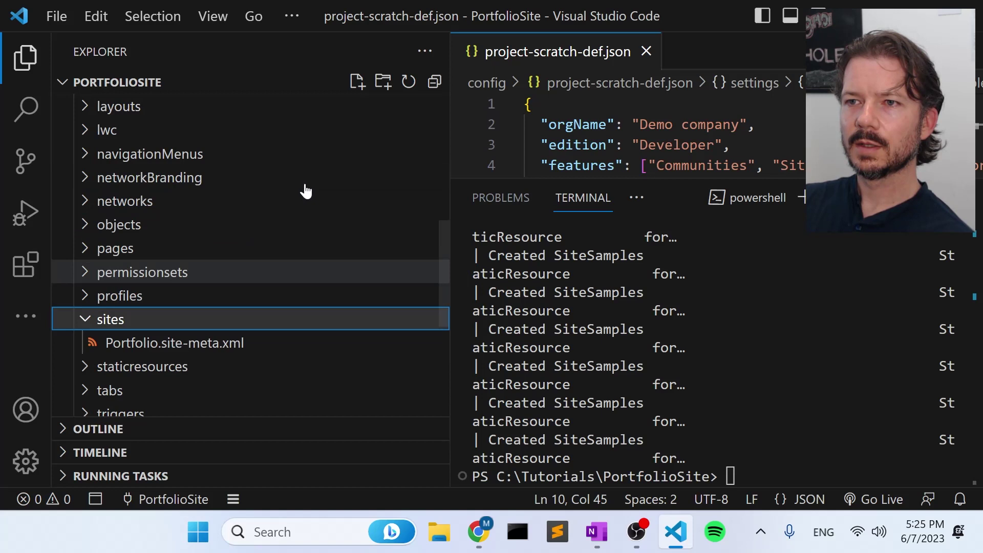
{"action": "left_click", "coordinate": [87, 367]}
{"action": "scroll", "coordinate": [359, 295], "scroll_direction": "down", "scroll_amount": 4}
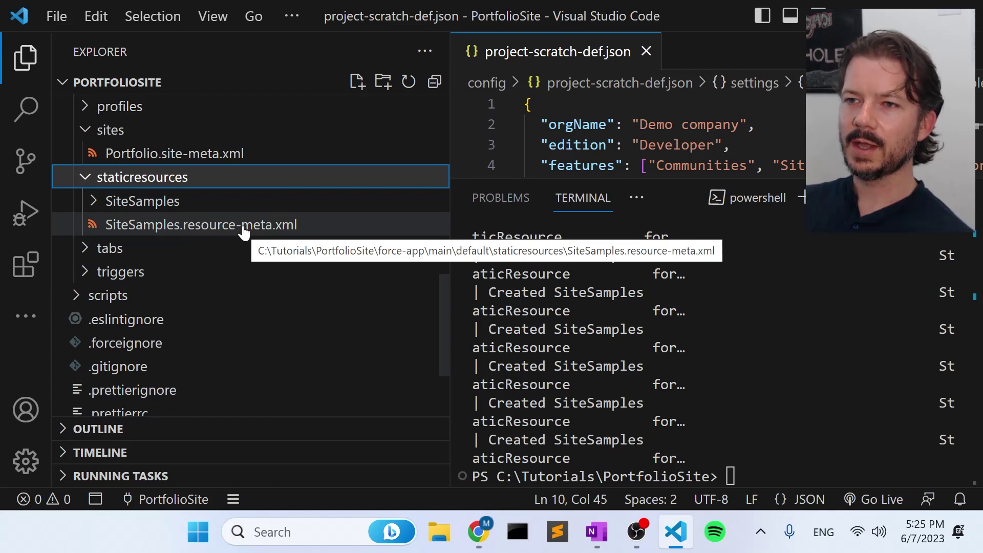
{"action": "left_click", "coordinate": [90, 205]}
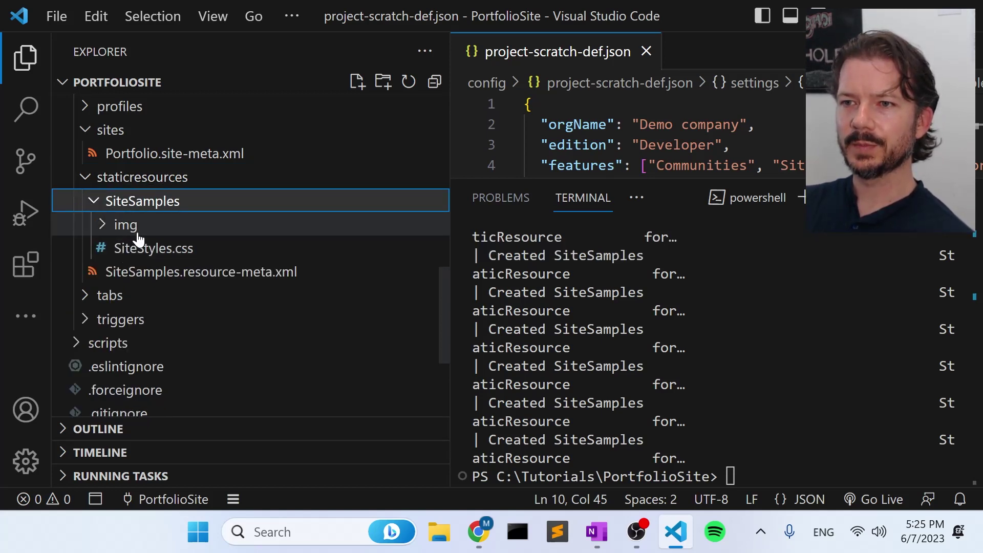
{"action": "left_click", "coordinate": [102, 226]}
{"action": "scroll", "coordinate": [335, 229], "scroll_direction": "up", "scroll_amount": 3}
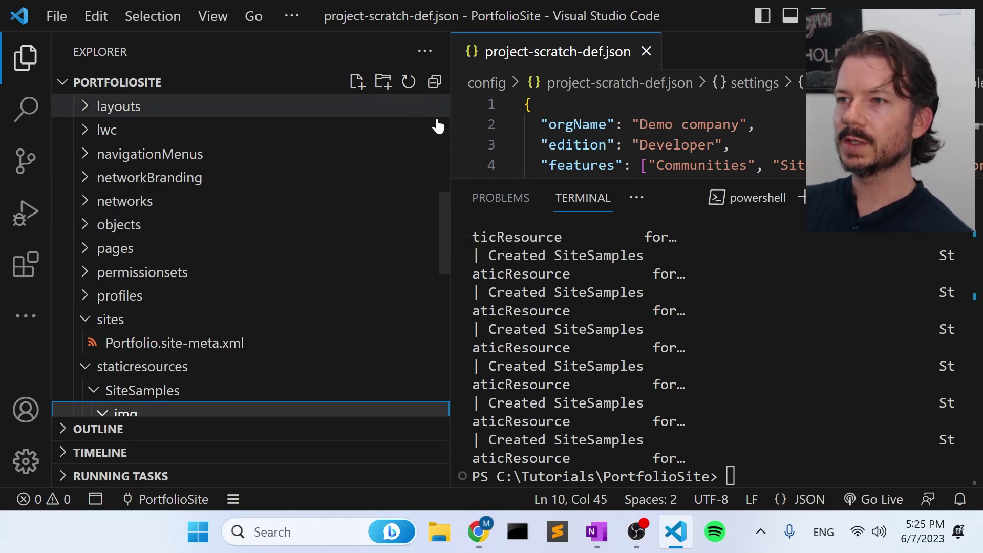
{"action": "left_click_drag", "start_coordinate": [448, 129], "coordinate": [223, 136]}
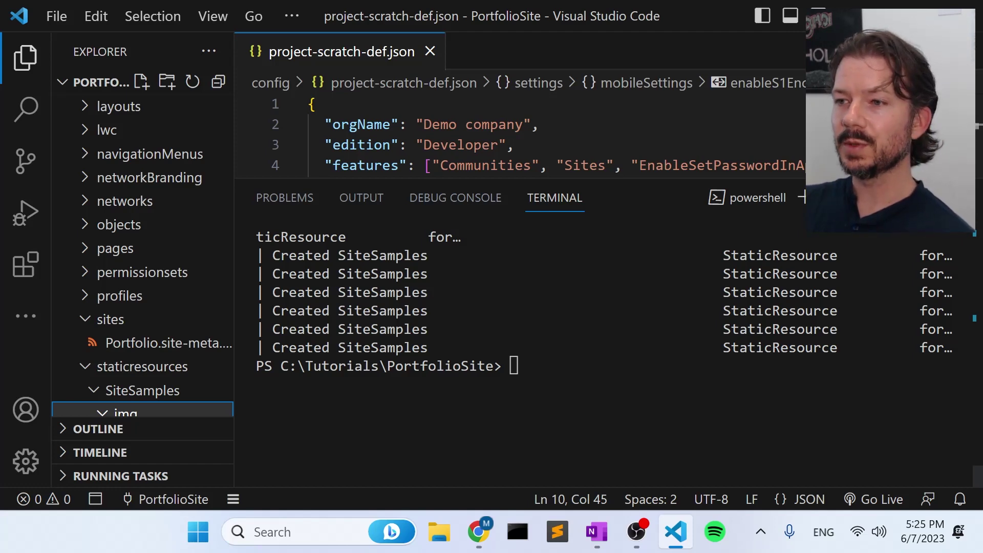
- Create a default scratch org from project-scratch-def.json aliased DeployTarget, keeping 7 days
{"action": "key", "text": "ctrl+shift+p"}
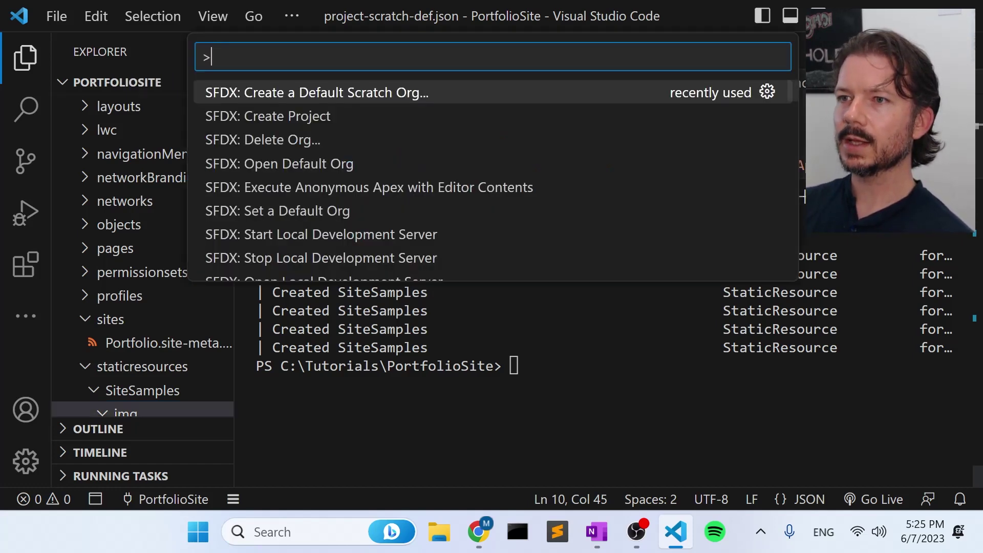
{"action": "left_click", "coordinate": [415, 98]}
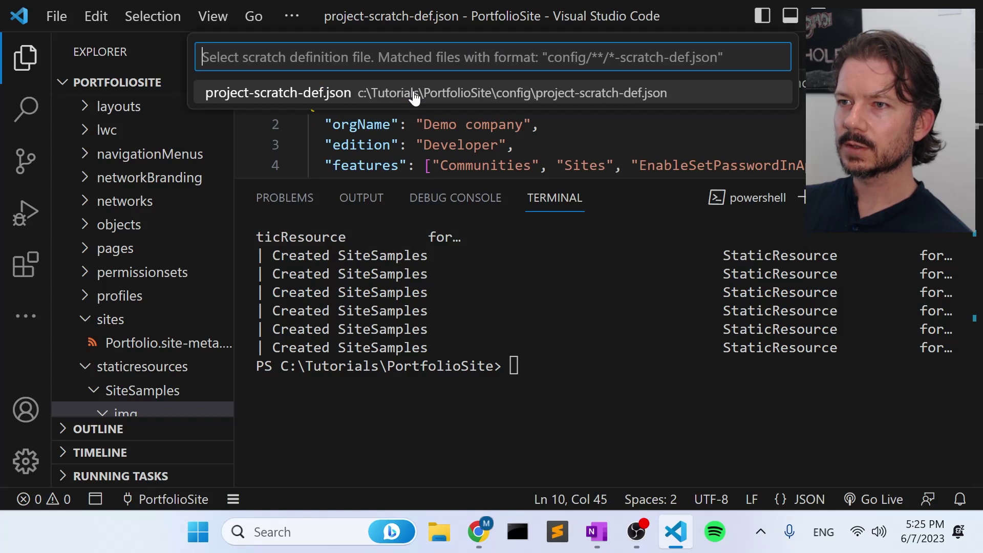
{"action": "left_click", "coordinate": [415, 95]}
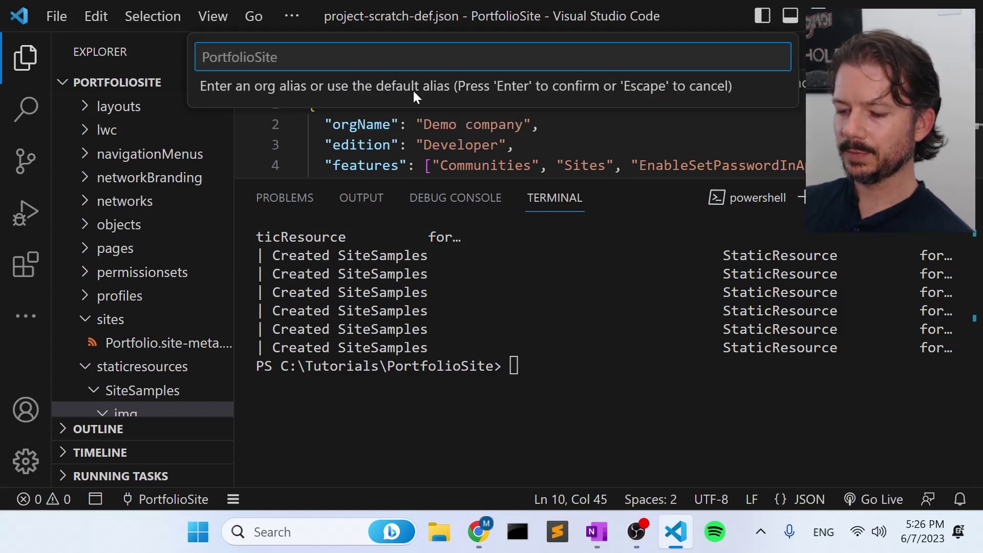
{"action": "type", "text": "Dep"}
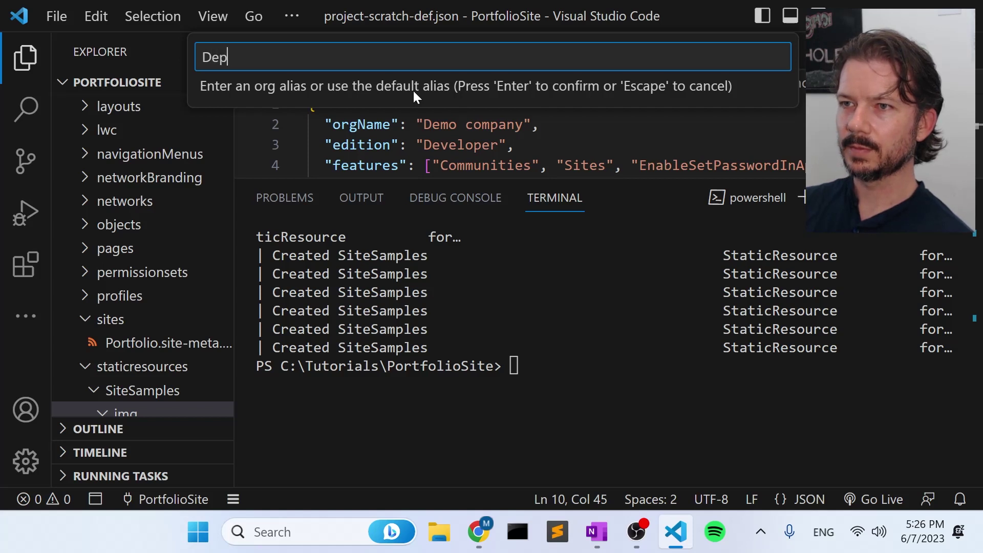
{"action": "type", "text": "loyTarget"}
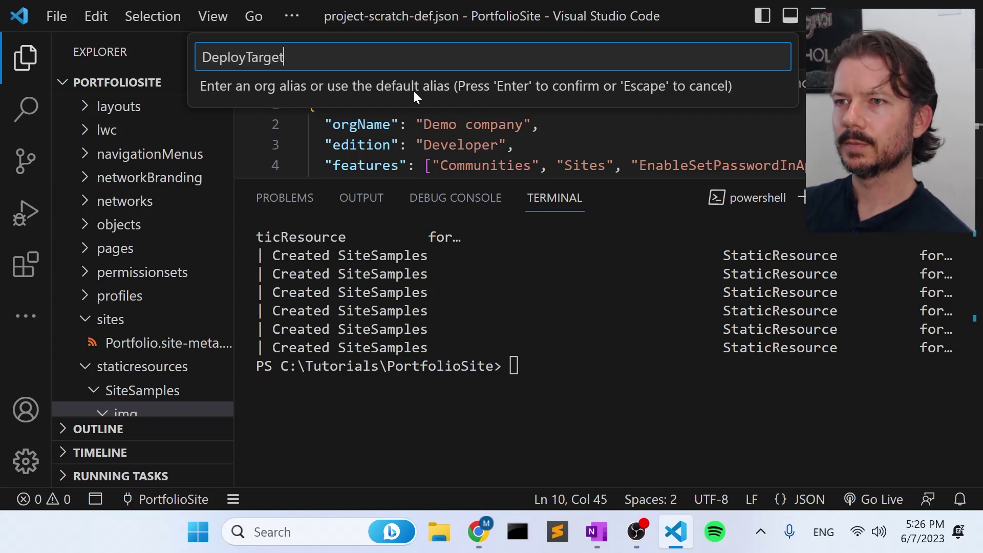
{"action": "key", "text": "Return"}
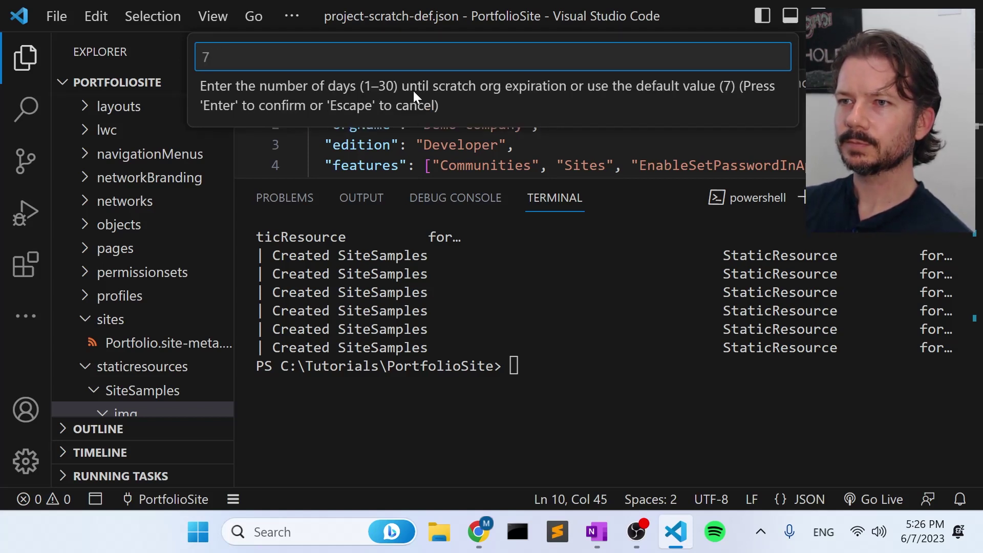
{"action": "key", "text": "Return"}
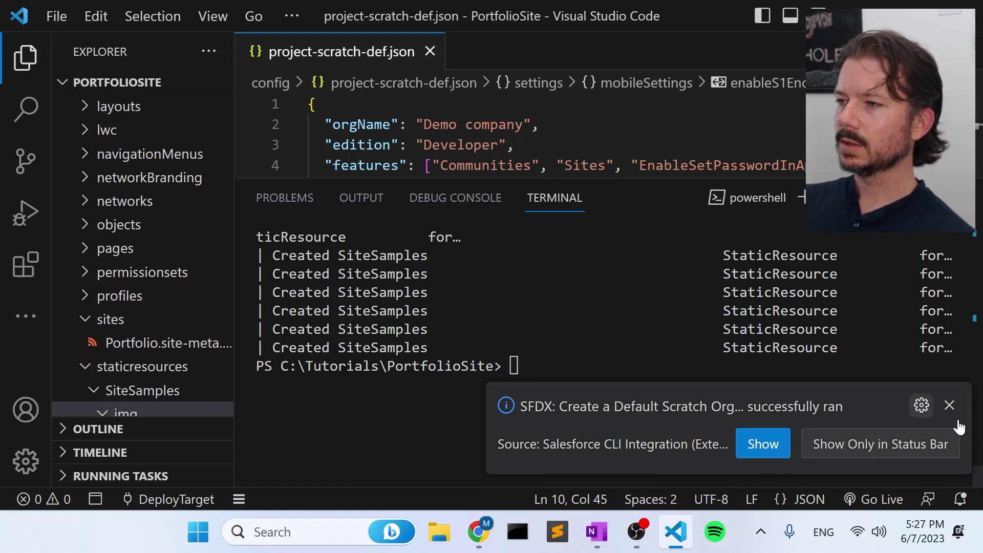
- Dismiss the scratch org notice and clear the terminal
{"action": "left_click", "coordinate": [949, 406]}
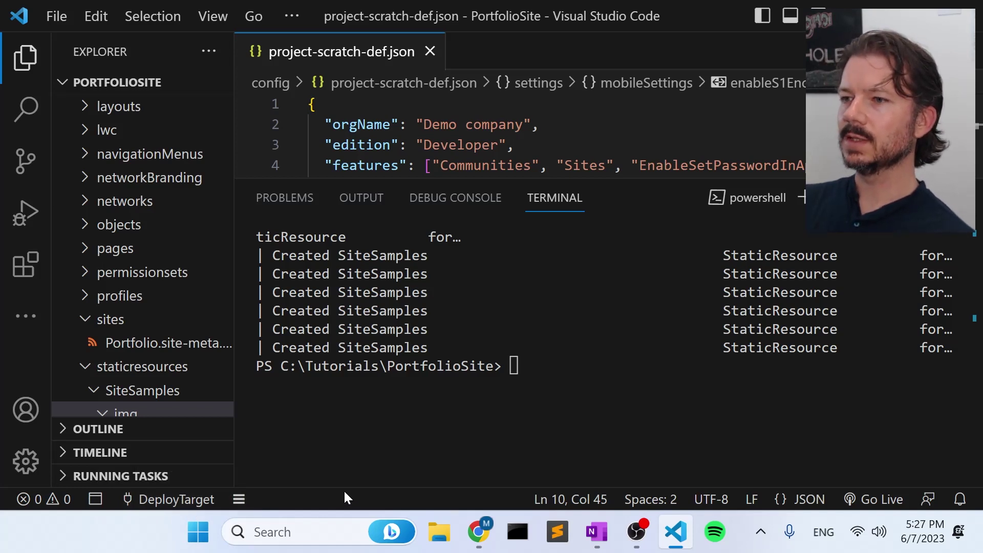
{"action": "left_click", "coordinate": [513, 365]}
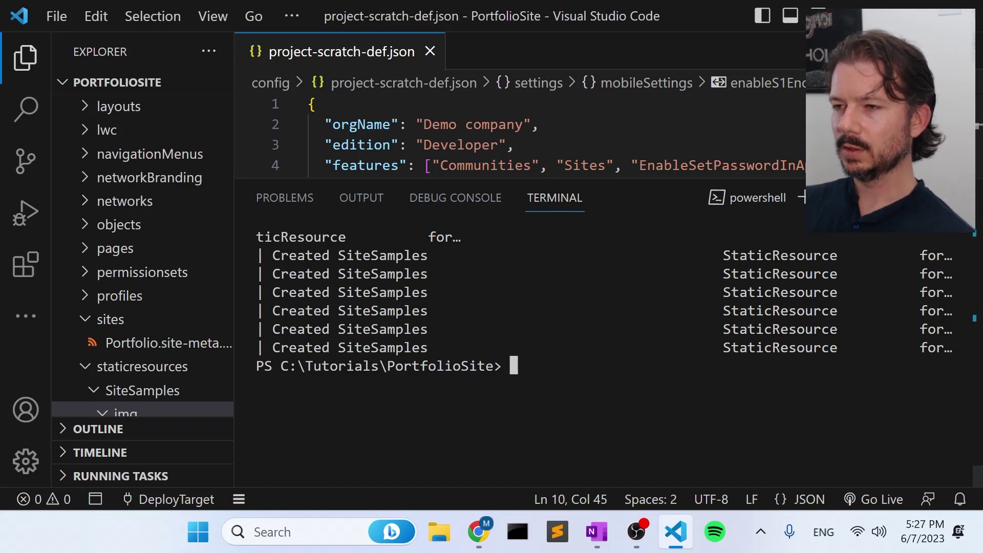
{"action": "type", "text": "sf"}
{"action": "key", "text": "BackSpace"}
{"action": "key", "text": "BackSpace"}
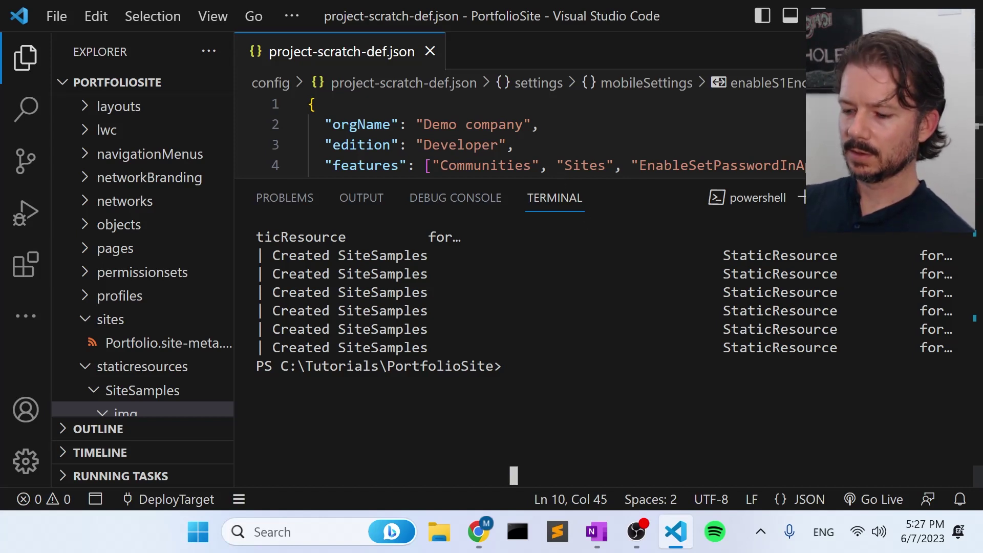
{"action": "type", "text": "clear"}
{"action": "key", "text": "Return"}
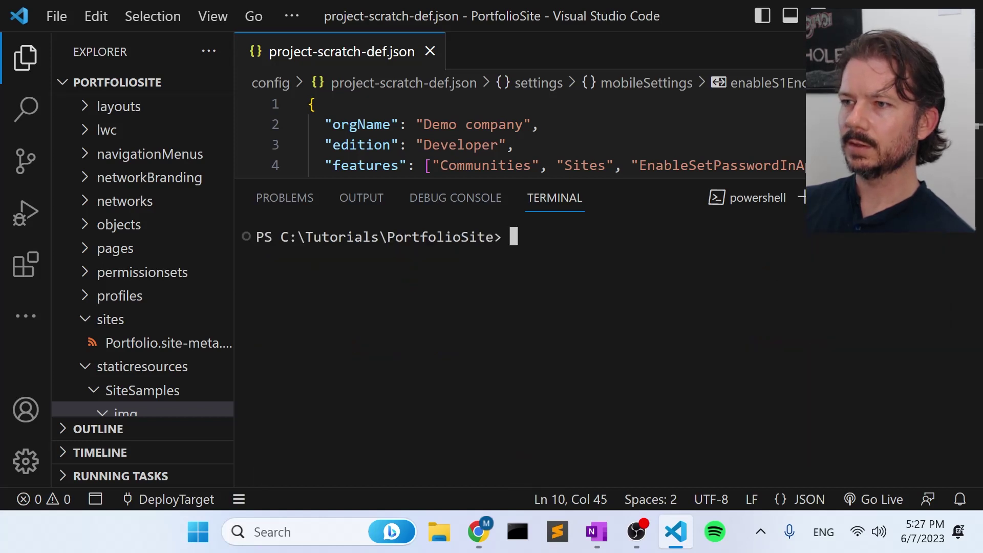
- Try `sf project deploy retrieve`, declining the suggested command correction
{"action": "type", "text": "sf projec"}
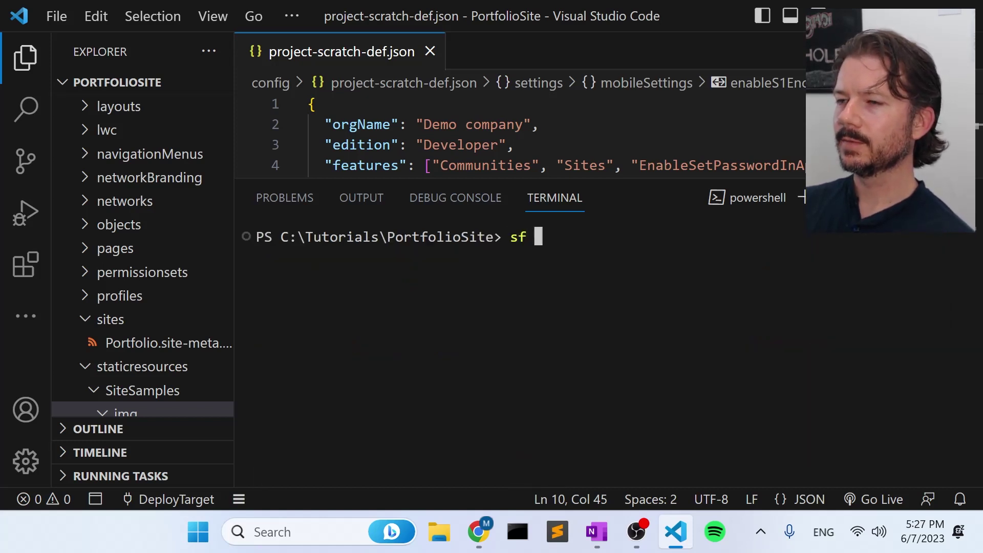
{"action": "type", "text": "t dep"}
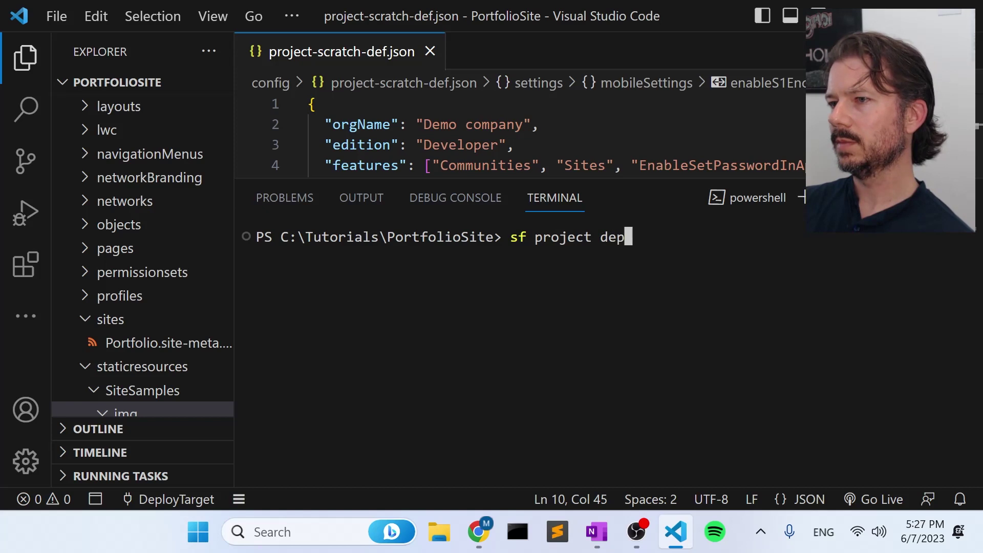
{"action": "type", "text": "loy start"}
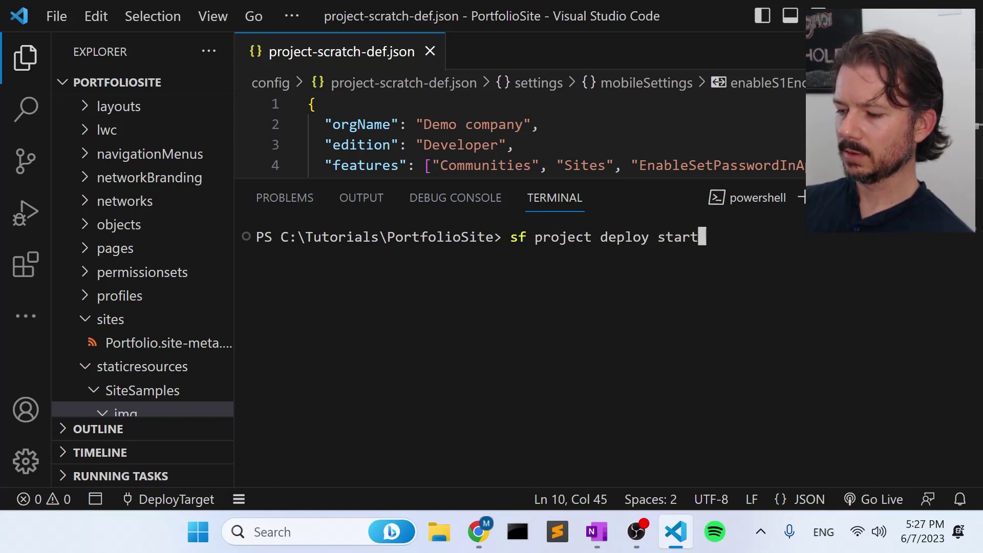
{"action": "key", "text": "BackSpace"}
{"action": "key", "text": "BackSpace"}
{"action": "key", "text": "BackSpace"}
{"action": "key", "text": "BackSpace"}
{"action": "key", "text": "BackSpace"}
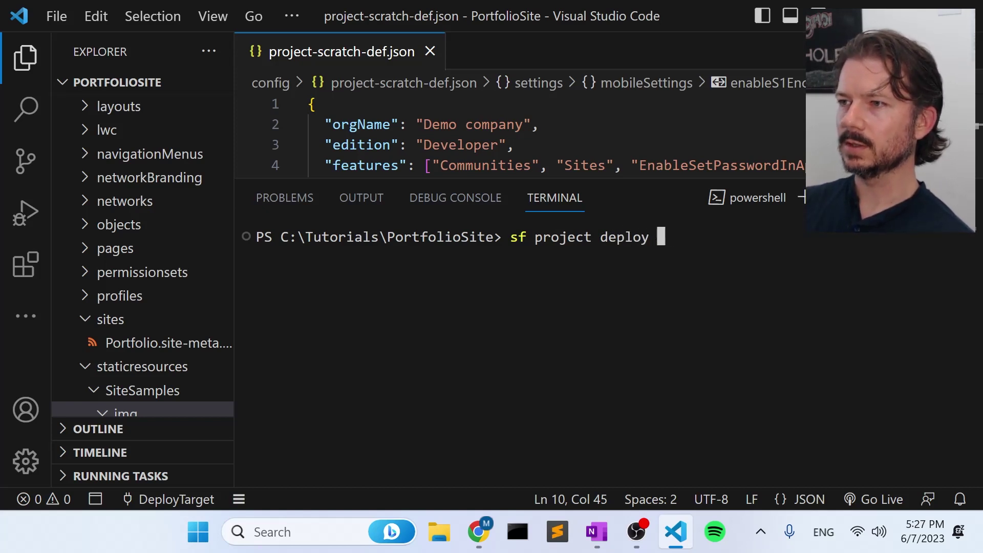
{"action": "type", "text": "e"}
{"action": "key", "text": "BackSpace"}
{"action": "type", "text": "retrieve"}
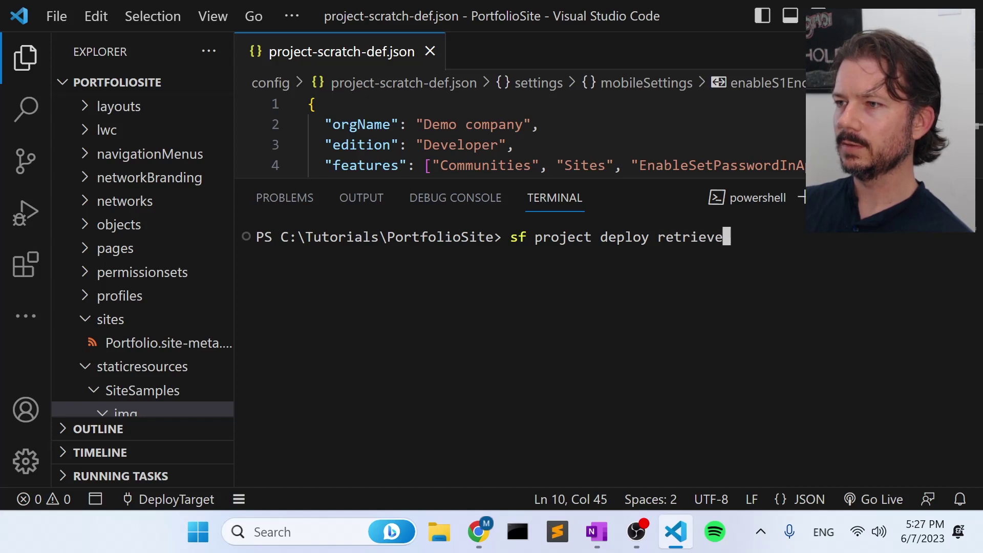
{"action": "key", "text": "Return"}
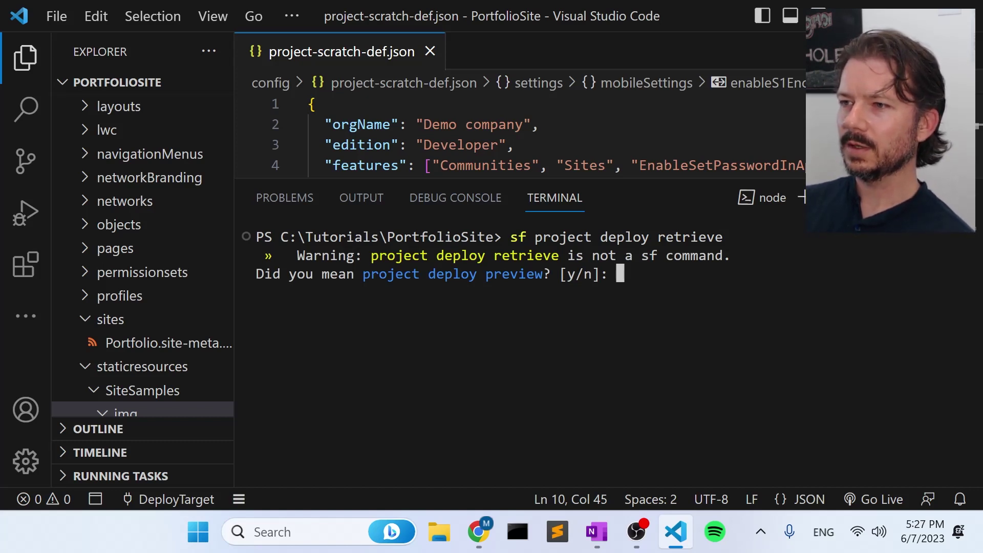
{"action": "key", "text": "Return"}
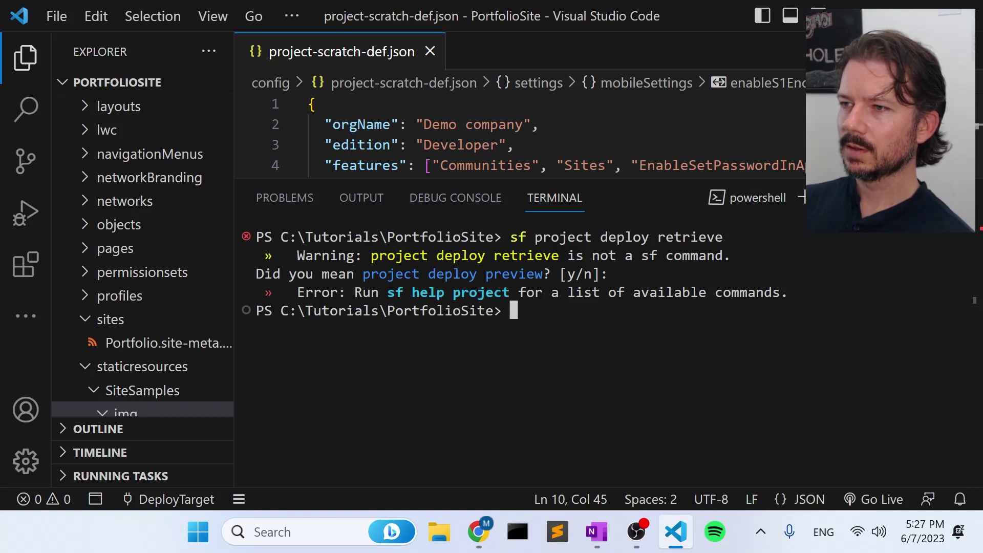
- Run `sf project deploy preview` and scroll the component list to confirm nothing is ignored
{"action": "key", "text": "Up"}
{"action": "key", "text": "BackSpace"}
{"action": "key", "text": "BackSpace"}
{"action": "key", "text": "BackSpace"}
{"action": "key", "text": "BackSpace"}
{"action": "key", "text": "BackSpace"}
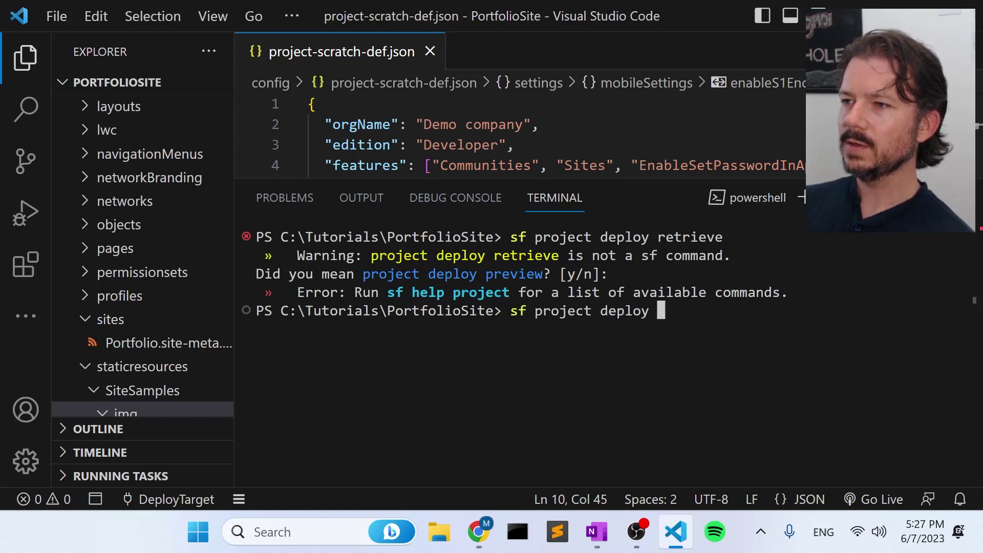
{"action": "type", "text": "preview"}
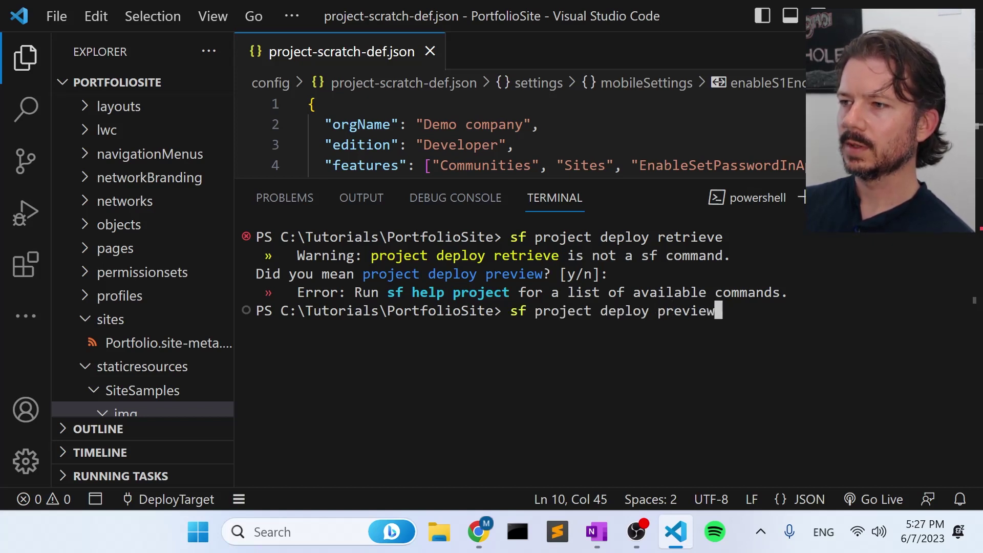
{"action": "key", "text": "Return"}
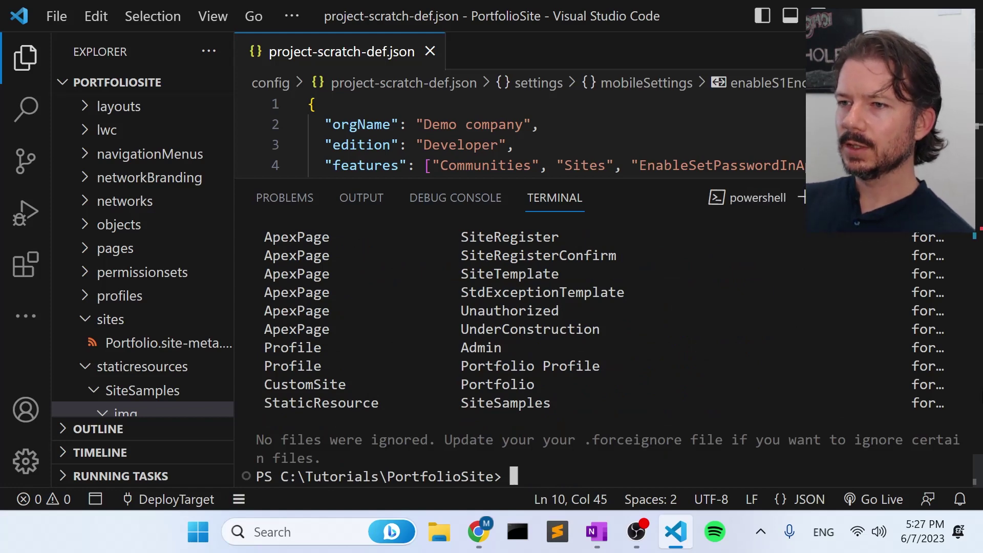
{"action": "scroll", "coordinate": [604, 353], "scroll_direction": "up", "scroll_amount": 10}
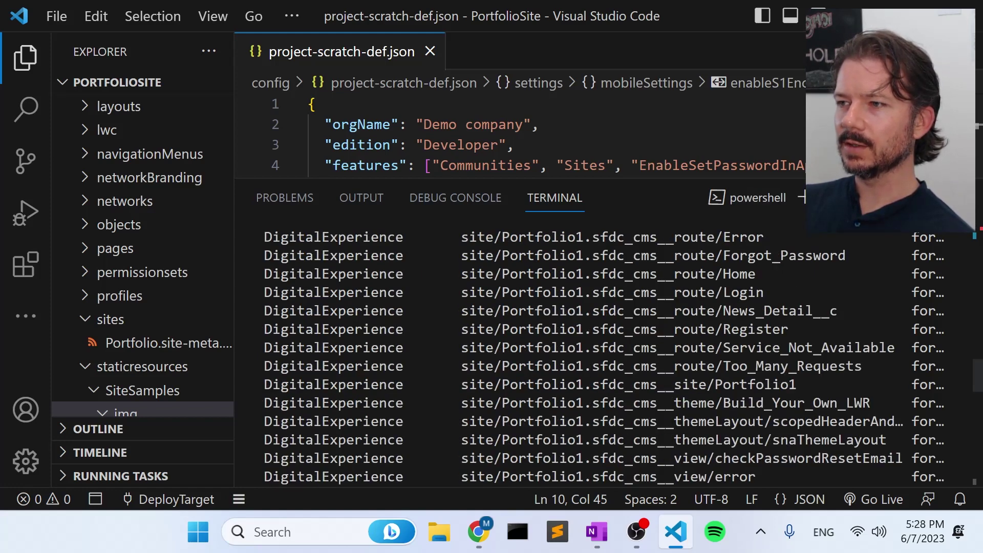
{"action": "scroll", "coordinate": [604, 353], "scroll_direction": "up", "scroll_amount": 3}
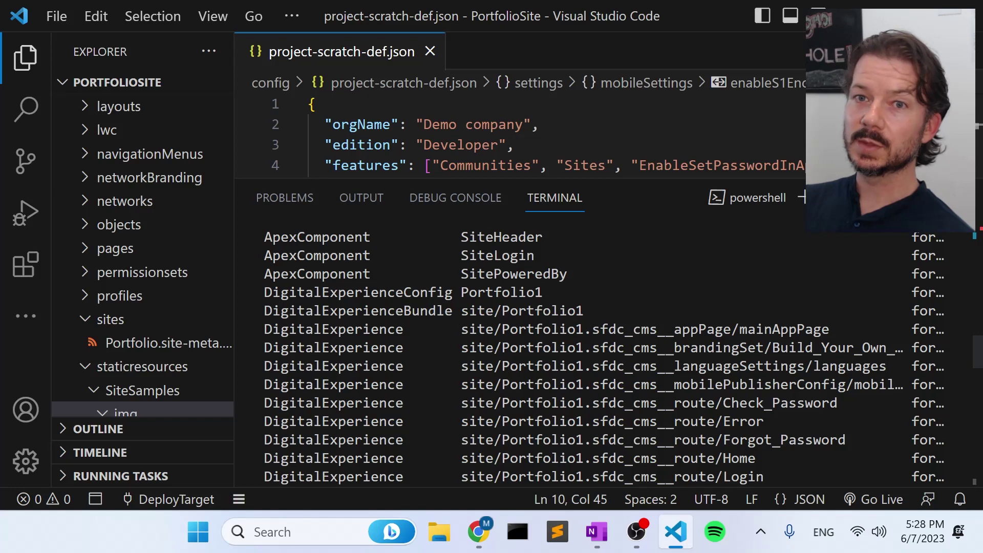
{"action": "scroll", "coordinate": [604, 354], "scroll_direction": "down", "scroll_amount": 15}
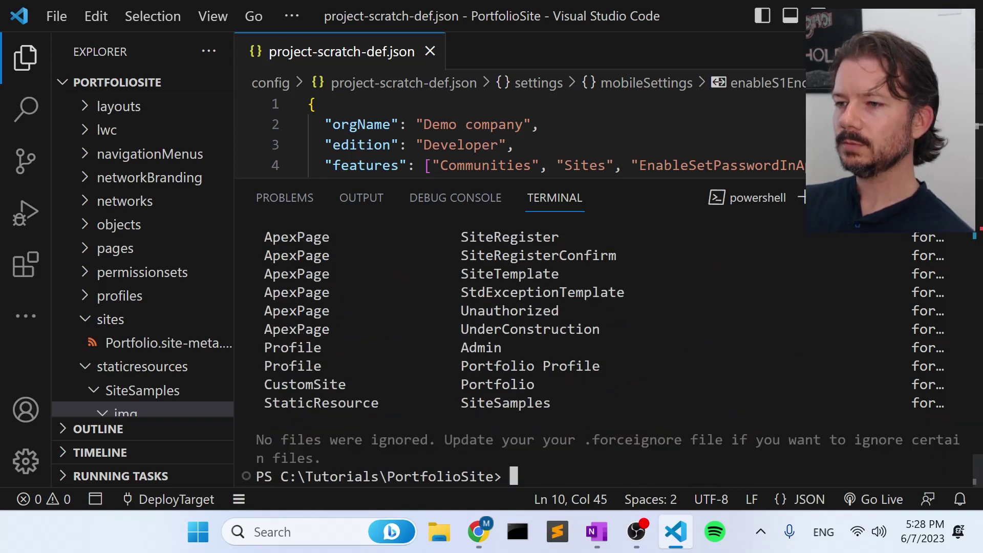
- Run `sf project deploy start` and select AppSwitcher as the failing component
{"action": "type", "text": "sf"}
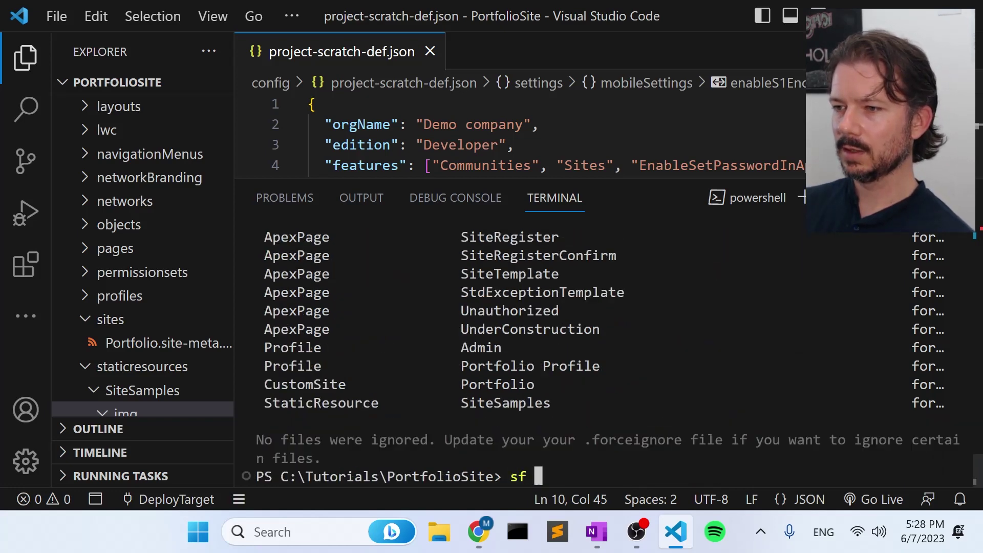
{"action": "key", "text": "BackSpace"}
{"action": "key", "text": "BackSpace"}
{"action": "key", "text": "BackSpace"}
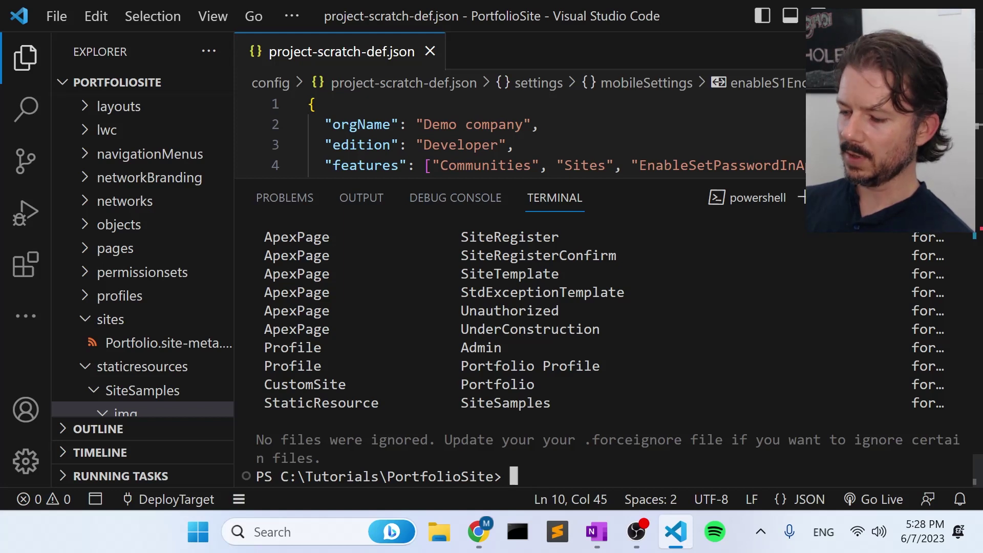
{"action": "key", "text": "Up"}
{"action": "key", "text": "BackSpace"}
{"action": "key", "text": "BackSpace"}
{"action": "key", "text": "BackSpace"}
{"action": "key", "text": "BackSpace"}
{"action": "key", "text": "BackSpace"}
{"action": "key", "text": "BackSpace"}
{"action": "key", "text": "BackSpace"}
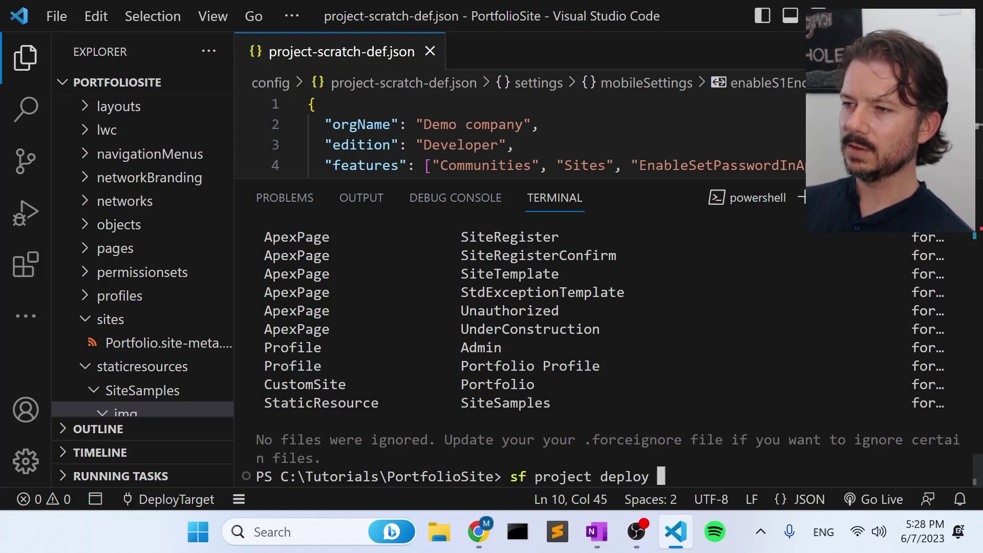
{"action": "type", "text": "start"}
{"action": "key", "text": "Return"}
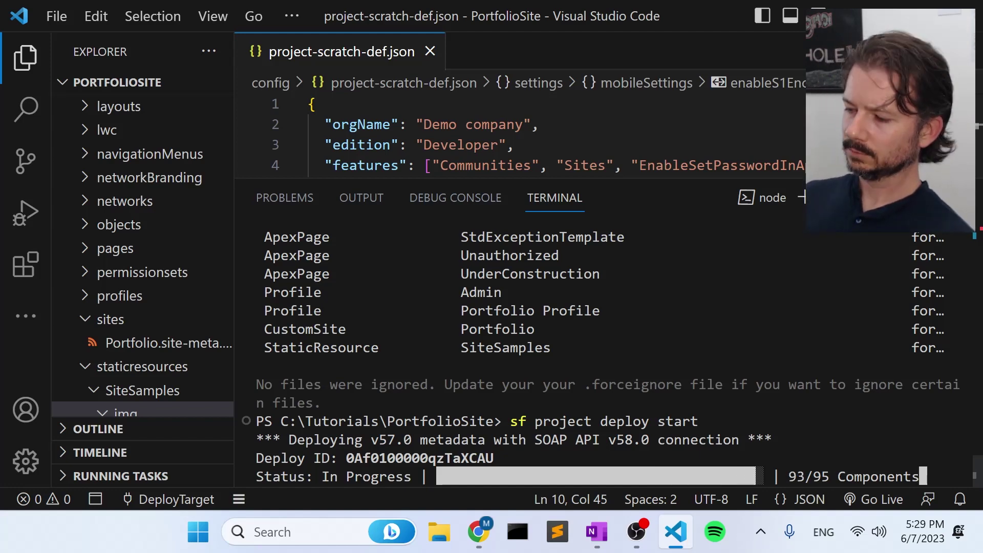
{"action": "key", "text": "alt+Tab"}
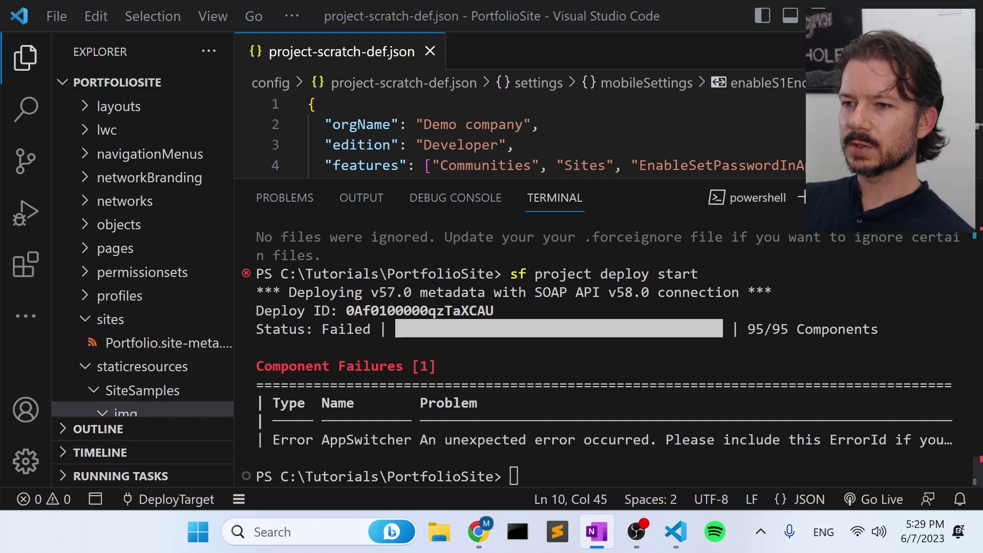
{"action": "left_click_drag", "start_coordinate": [323, 439], "coordinate": [411, 439]}
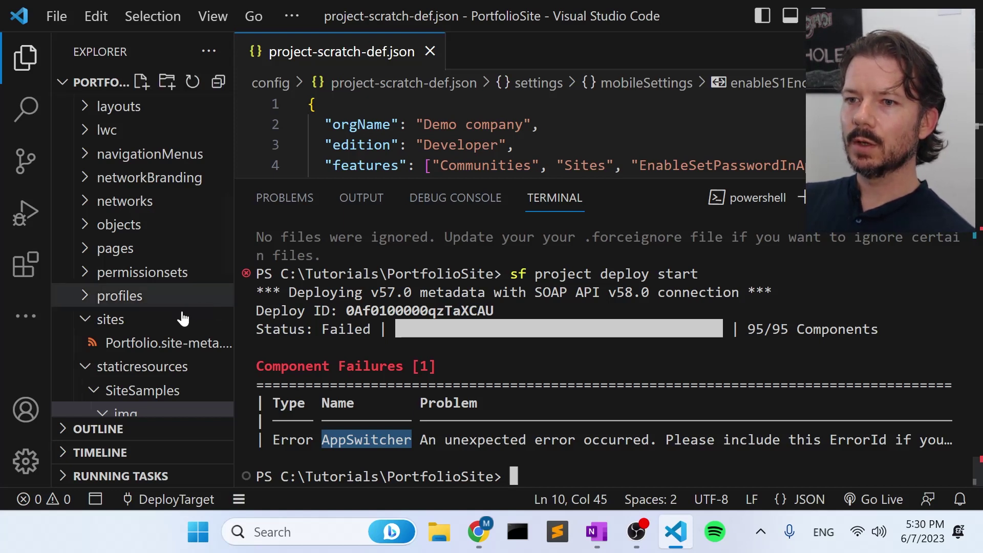
{"action": "scroll", "coordinate": [183, 320], "scroll_direction": "up", "scroll_amount": 5}
- Open AppSwitcher.appMenu-meta.xml from the appMenus folder, widening the file tree to read names
{"action": "scroll", "coordinate": [188, 327], "scroll_direction": "up", "scroll_amount": 3}
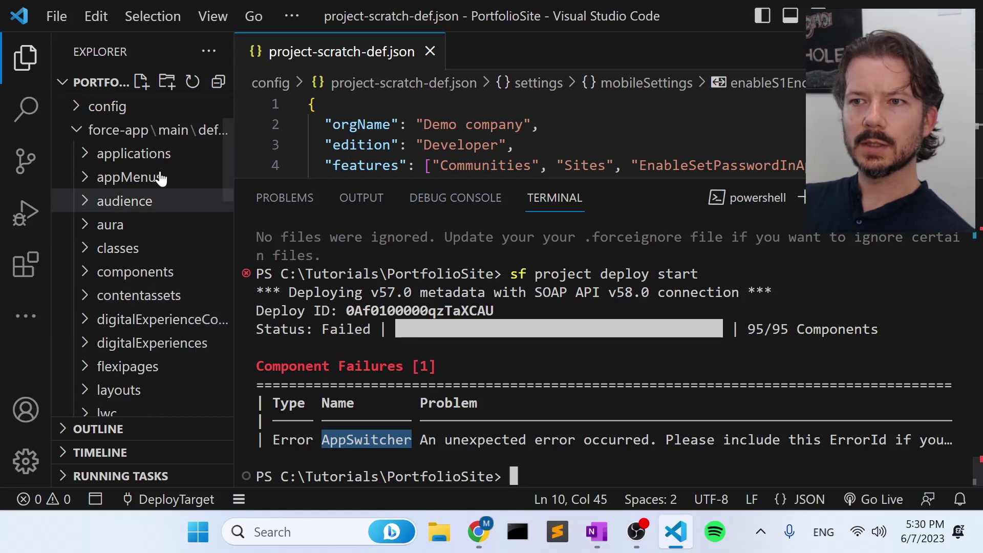
{"action": "left_click", "coordinate": [85, 179]}
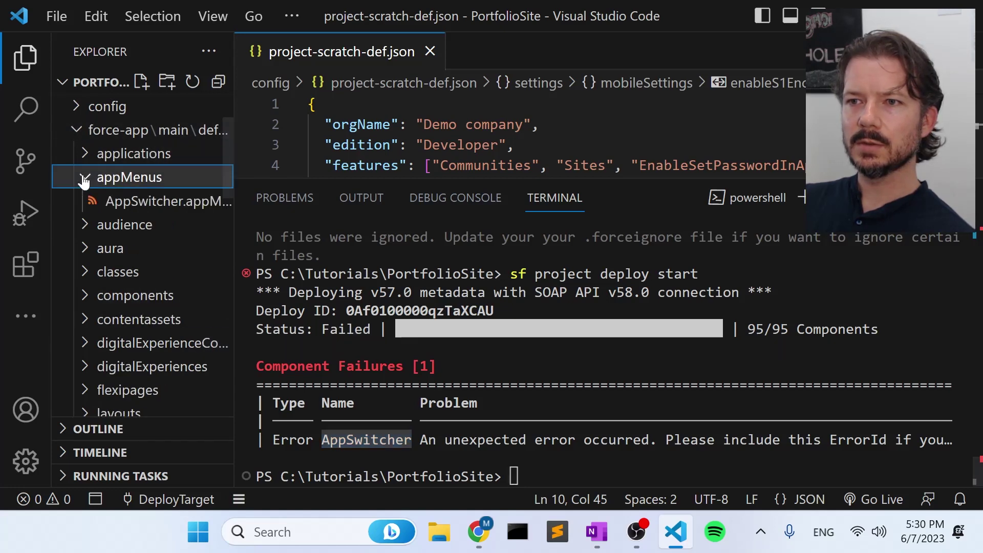
{"action": "double_click", "coordinate": [141, 202]}
{"action": "left_click_drag", "start_coordinate": [234, 112], "coordinate": [389, 105]}
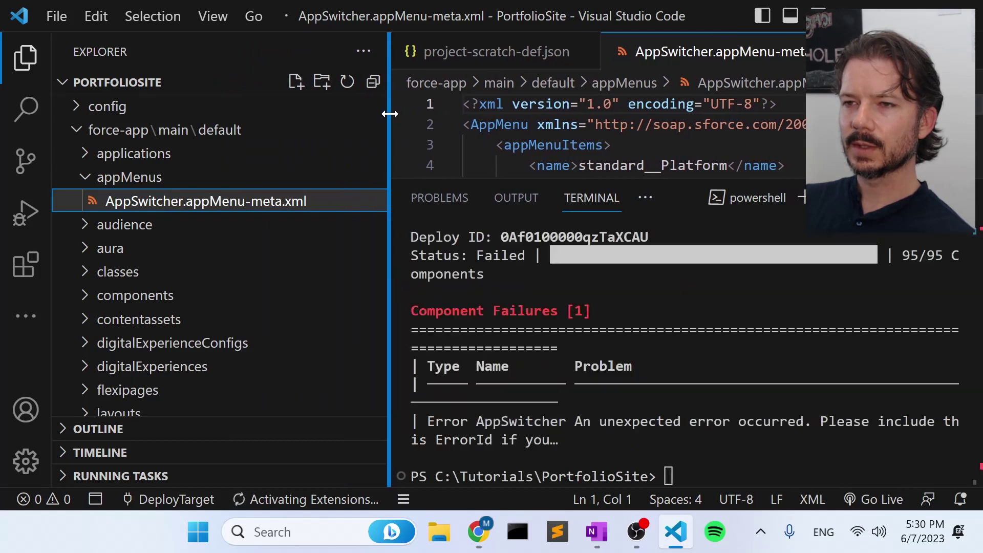
- Delete AppSwitcher.appMenu-meta.xml, moving it to the Recycle Bin
{"action": "right_click", "coordinate": [238, 202]}
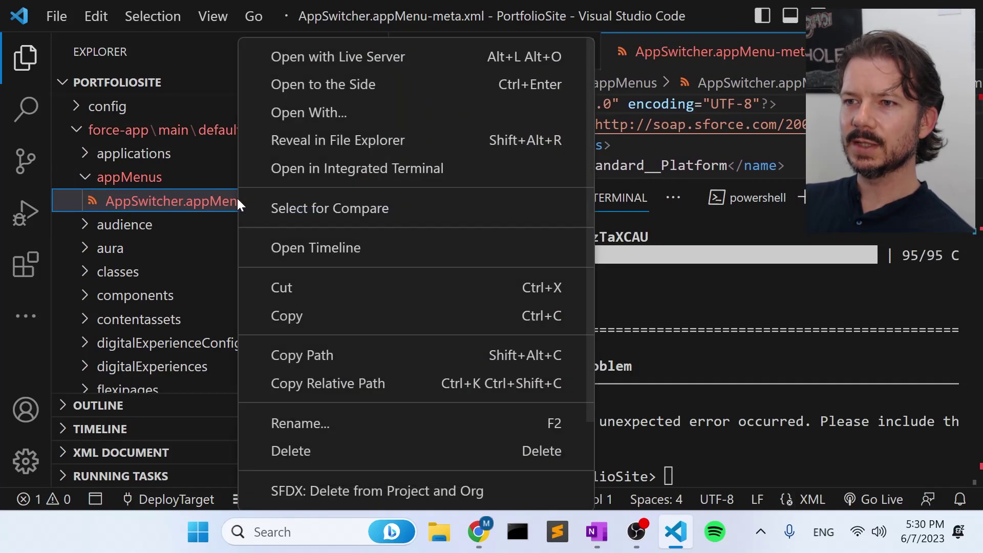
{"action": "left_click", "coordinate": [333, 457]}
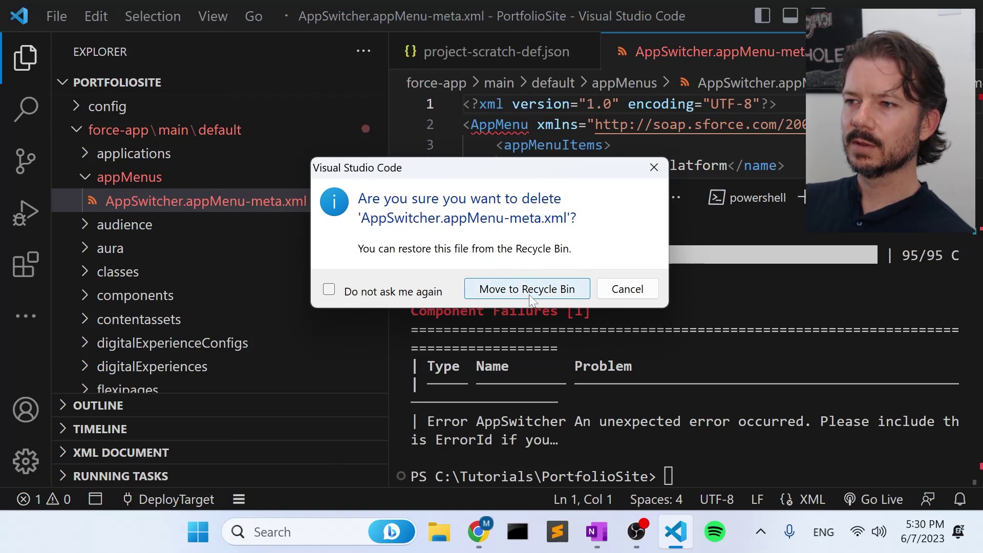
{"action": "left_click", "coordinate": [528, 290]}
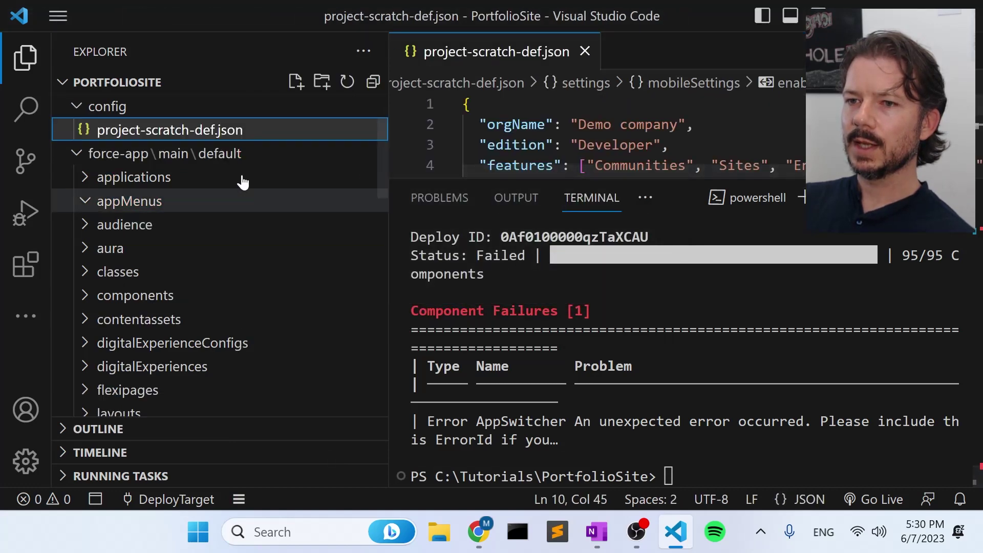
{"action": "scroll", "coordinate": [241, 179], "scroll_direction": "down", "scroll_amount": 10}
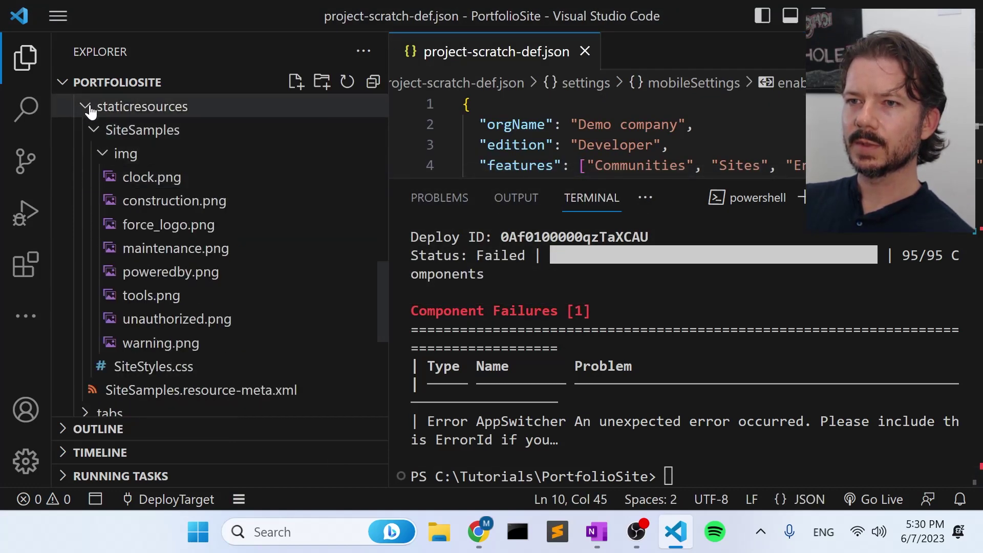
{"action": "left_click", "coordinate": [89, 106]}
{"action": "scroll", "coordinate": [264, 151], "scroll_direction": "down", "scroll_amount": 1}
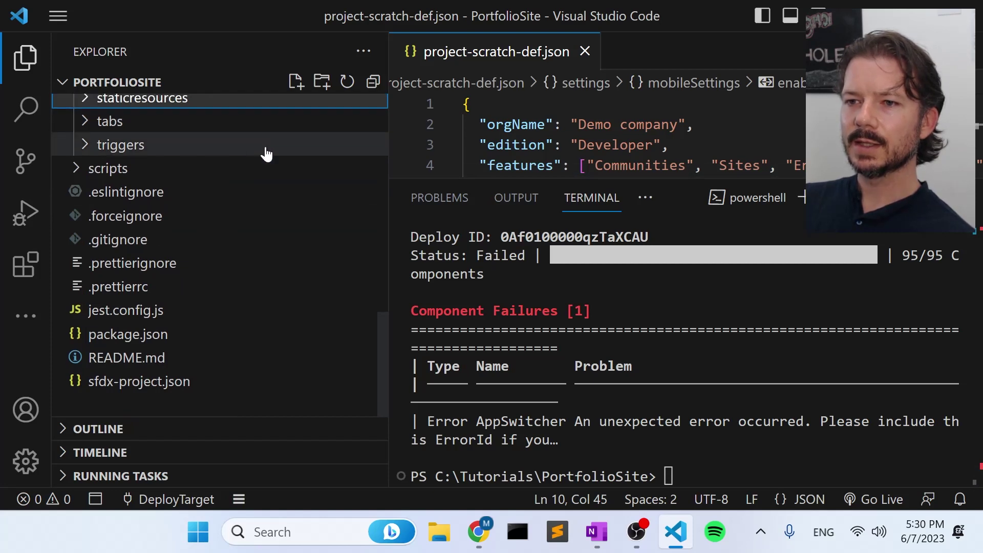
- Open .forceignore in the editor with the terminal panel hidden
{"action": "left_click", "coordinate": [123, 221]}
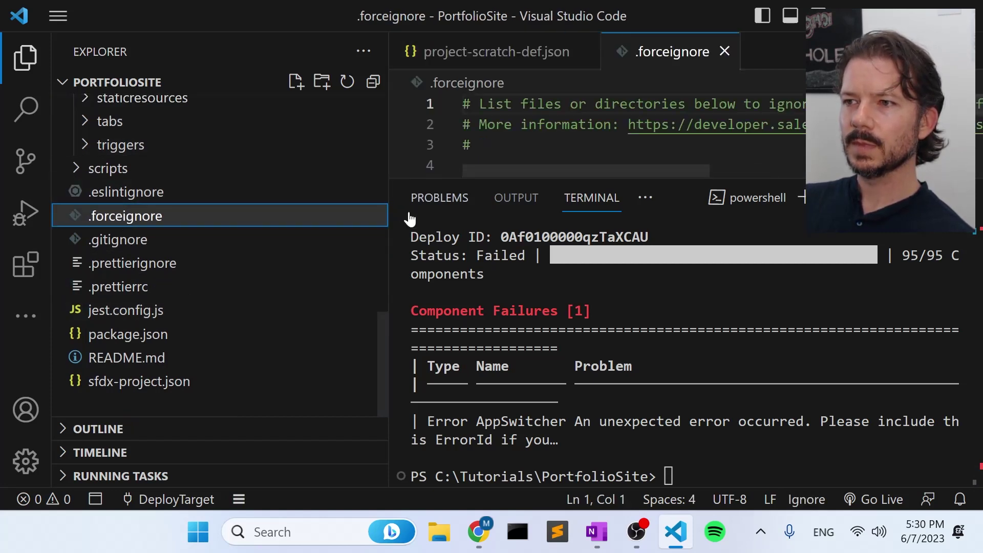
{"action": "left_click_drag", "start_coordinate": [386, 140], "coordinate": [223, 139]}
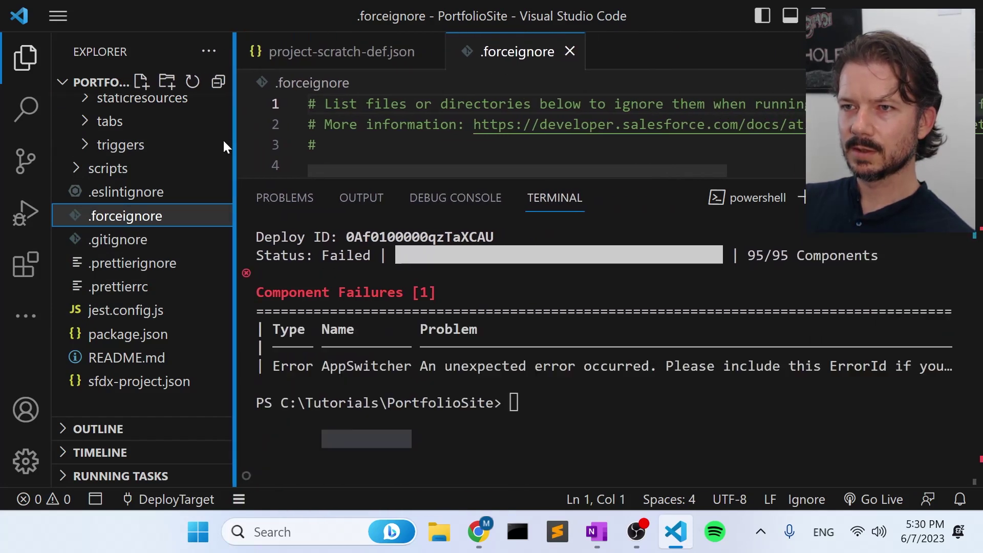
{"action": "left_click", "coordinate": [513, 403]}
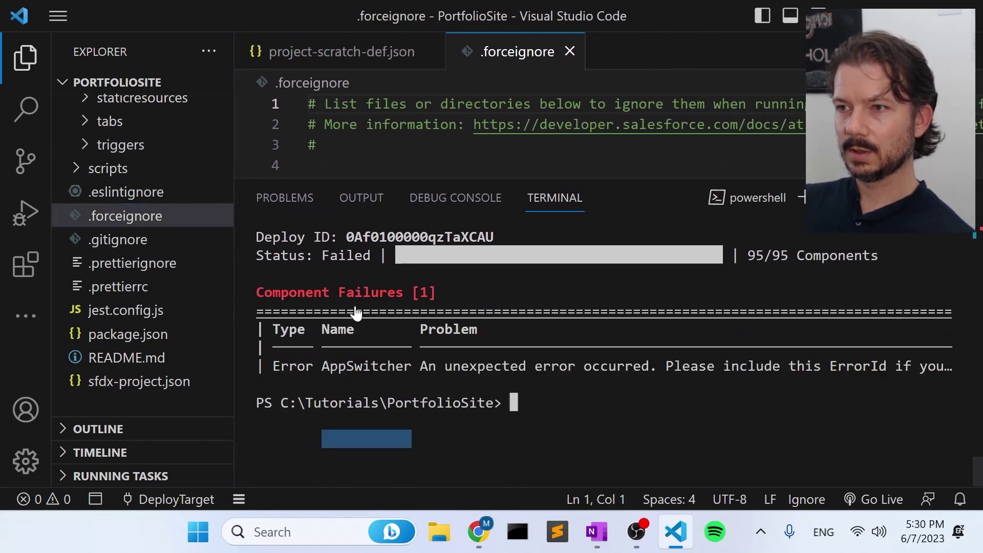
{"action": "key", "text": "ctrl+j"}
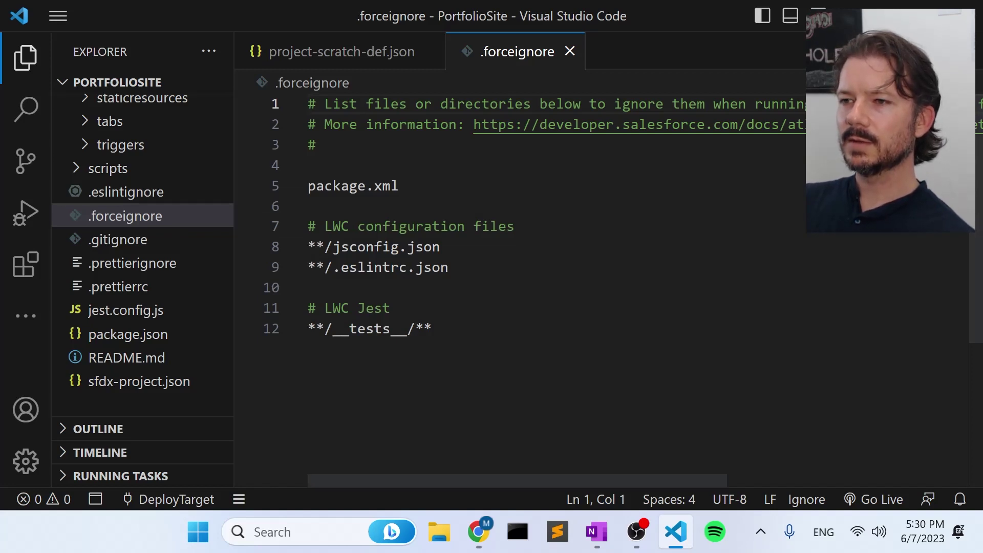
- Add an AppSwitcher.appMenu line after package.xml in .forceignore and save it
{"action": "double_click", "coordinate": [386, 185]}
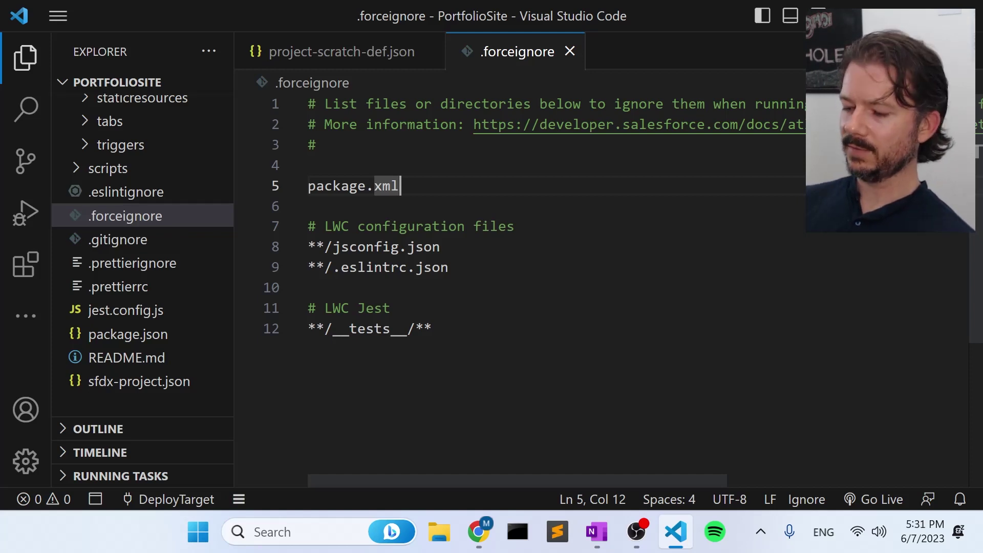
{"action": "key", "text": "Return"}
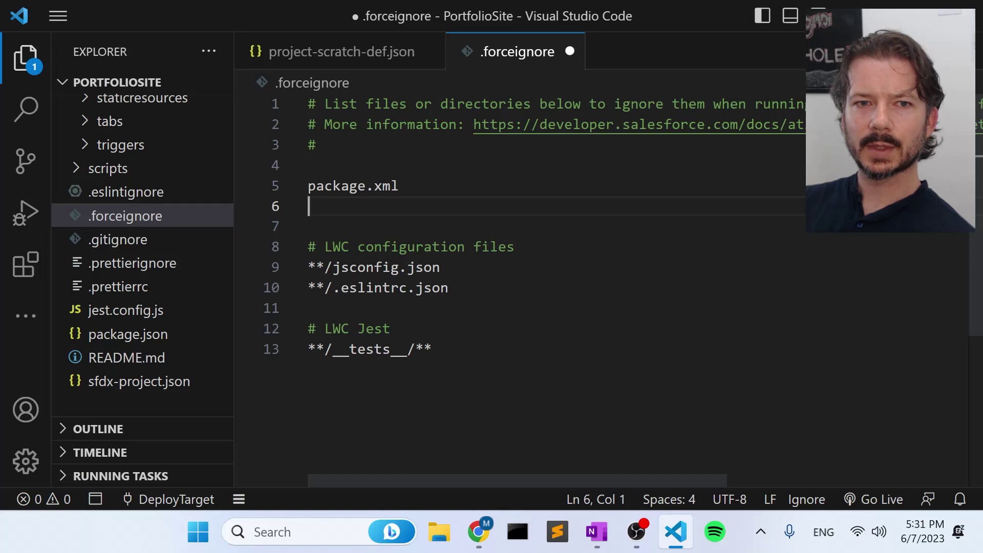
{"action": "type", "text": "App"}
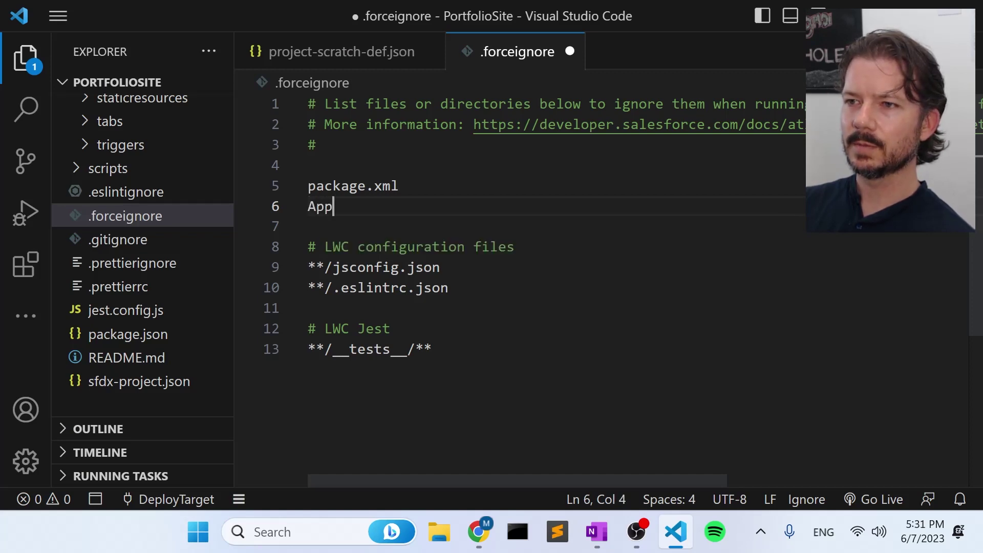
{"action": "type", "text": "Switcher."}
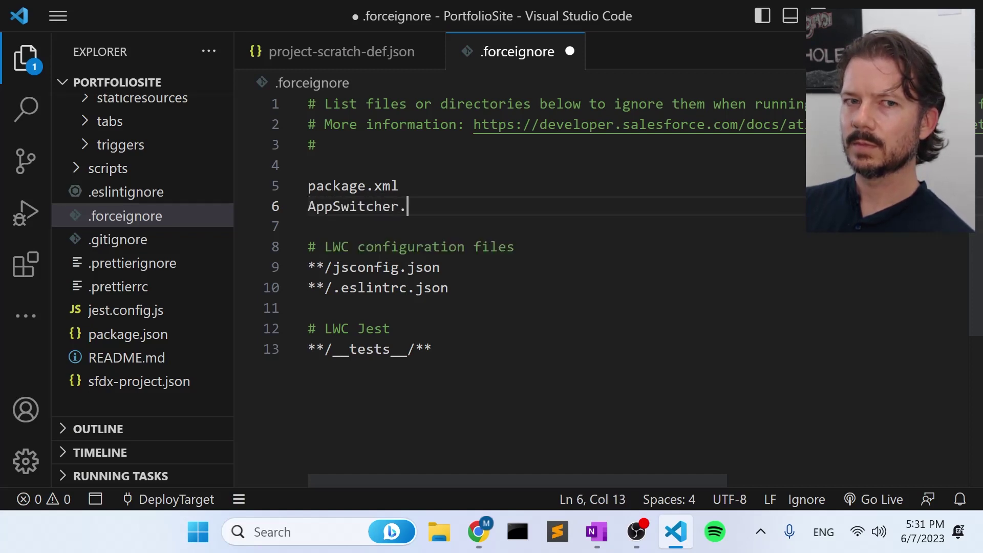
{"action": "type", "text": "appMenu"}
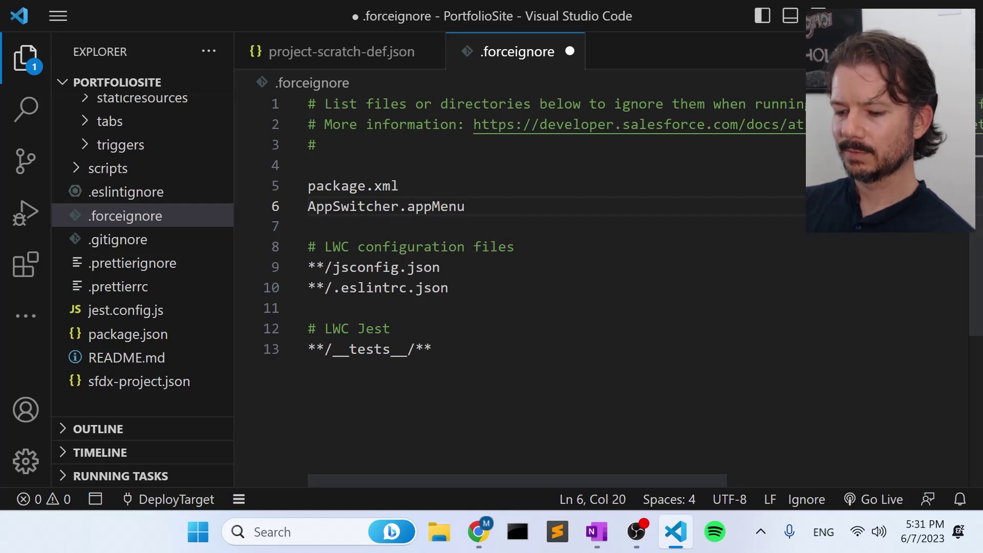
{"action": "key", "text": "ctrl+s"}
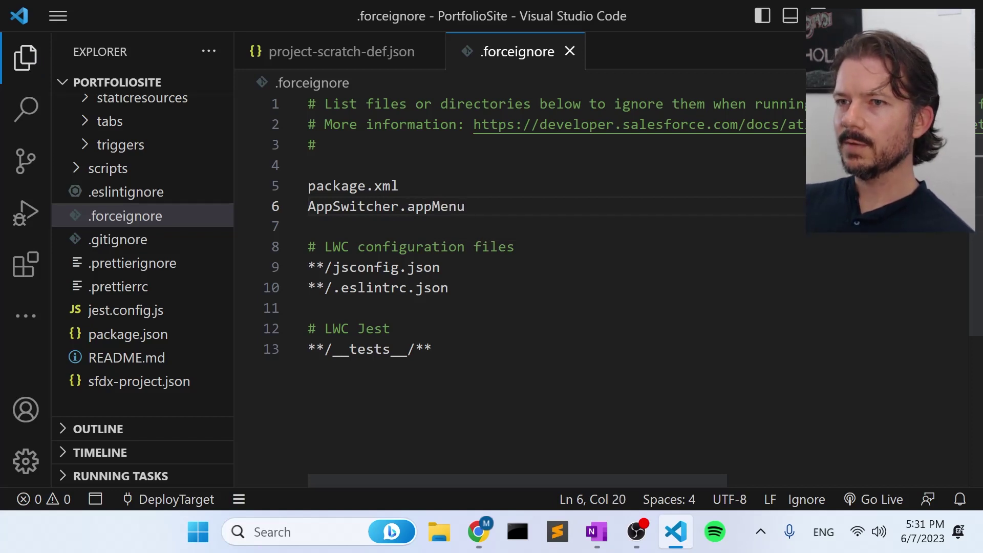
{"action": "left_click", "coordinate": [310, 226]}
- Clear the terminal and rerun sf project deploy start, creating the Portfolio Profile and SiteSamples components
{"action": "key", "text": "ctrl+grave"}
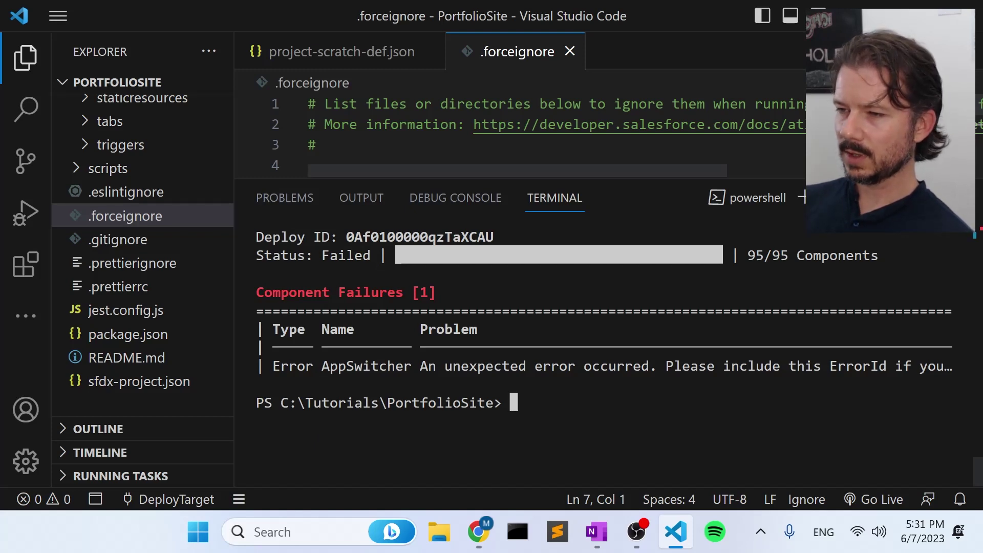
{"action": "key", "text": "Up"}
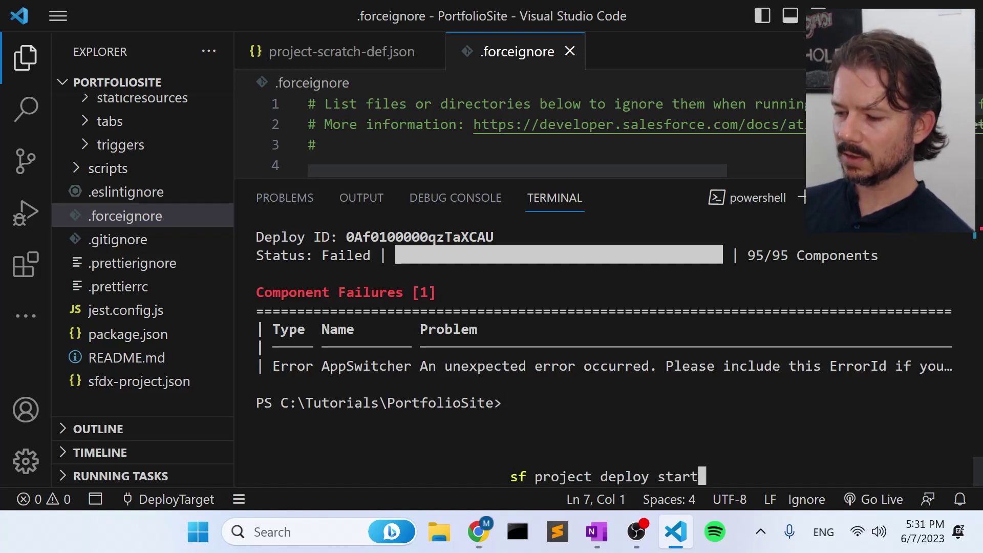
{"action": "key", "text": "BackSpace"}
{"action": "key", "text": "BackSpace"}
{"action": "key", "text": "BackSpace"}
{"action": "key", "text": "BackSpace"}
{"action": "key", "text": "BackSpace"}
{"action": "key", "text": "BackSpace"}
{"action": "key", "text": "BackSpace"}
{"action": "key", "text": "BackSpace"}
{"action": "key", "text": "BackSpace"}
{"action": "key", "text": "BackSpace"}
{"action": "key", "text": "BackSpace"}
{"action": "key", "text": "BackSpace"}
{"action": "key", "text": "BackSpace"}
{"action": "key", "text": "BackSpace"}
{"action": "key", "text": "BackSpace"}
{"action": "key", "text": "BackSpace"}
{"action": "key", "text": "BackSpace"}
{"action": "key", "text": "BackSpace"}
{"action": "key", "text": "BackSpace"}
{"action": "key", "text": "BackSpace"}
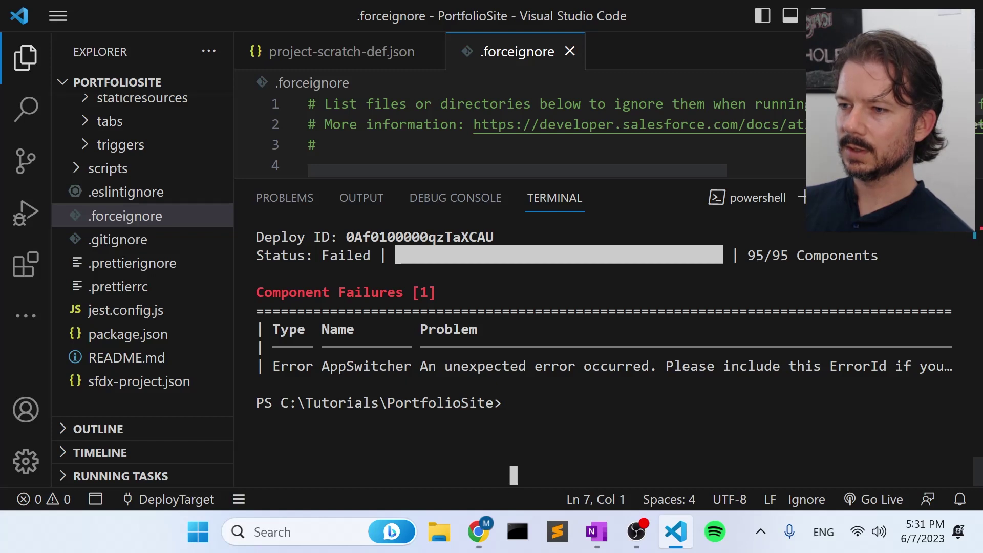
{"action": "type", "text": "clear"}
{"action": "key", "text": "Return"}
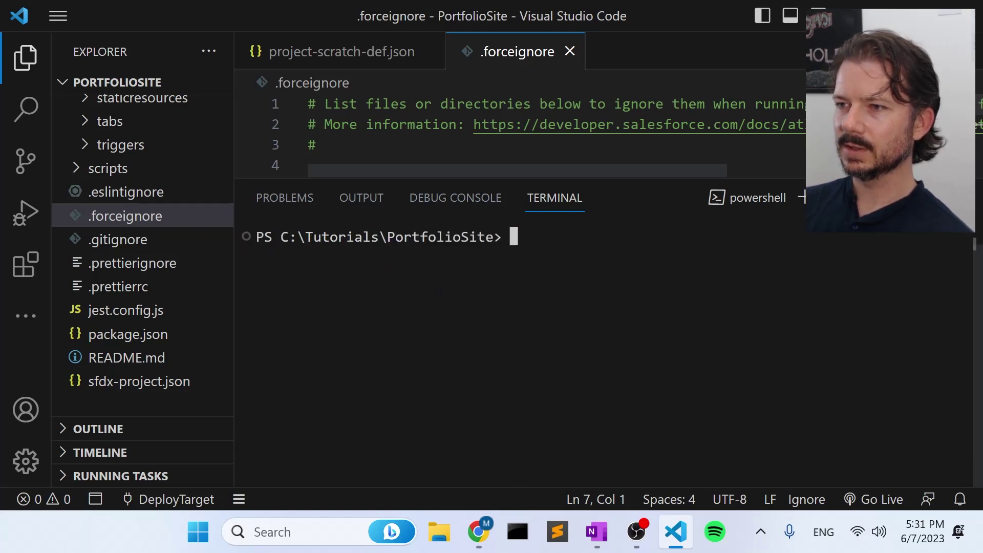
{"action": "type", "text": "clear"}
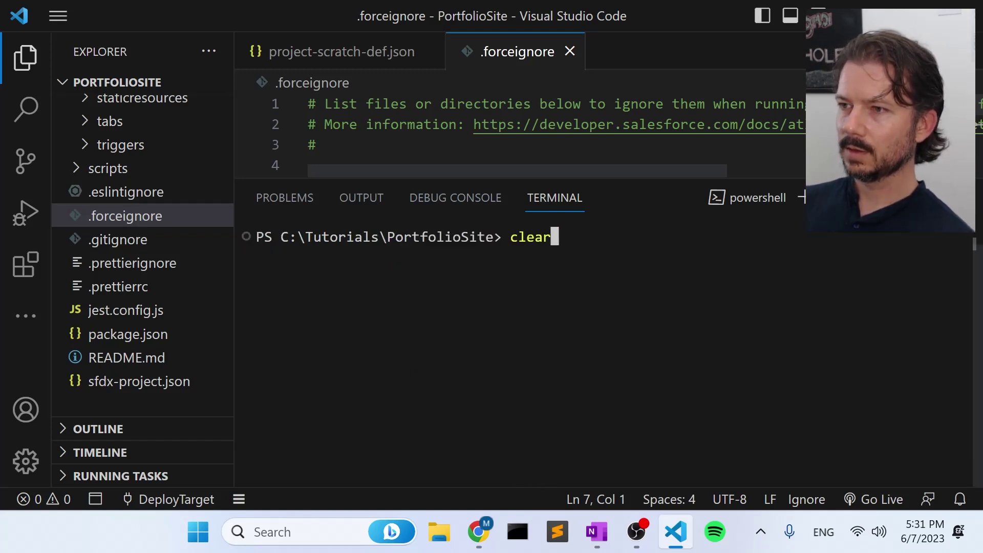
{"action": "key", "text": "Up"}
{"action": "key", "text": "Up"}
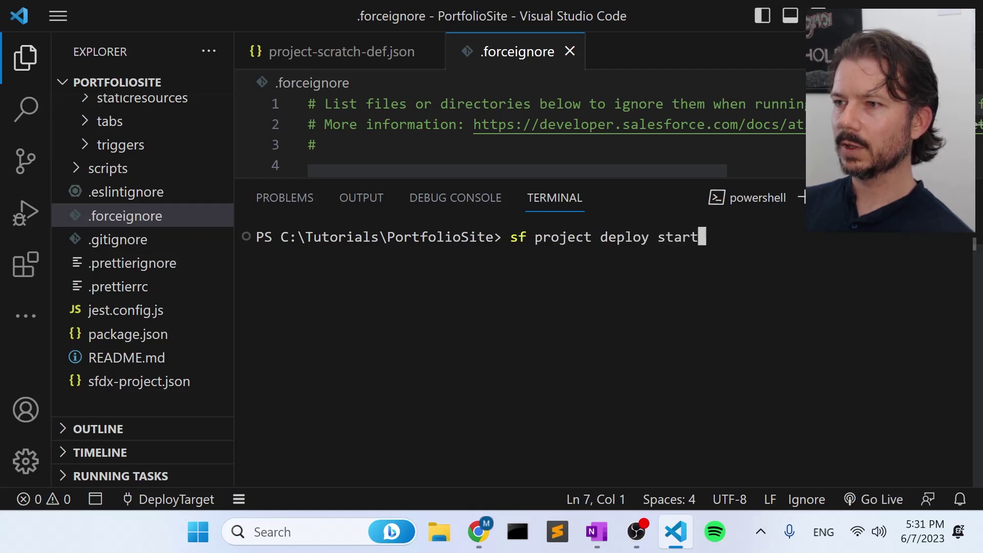
{"action": "key", "text": "Return"}
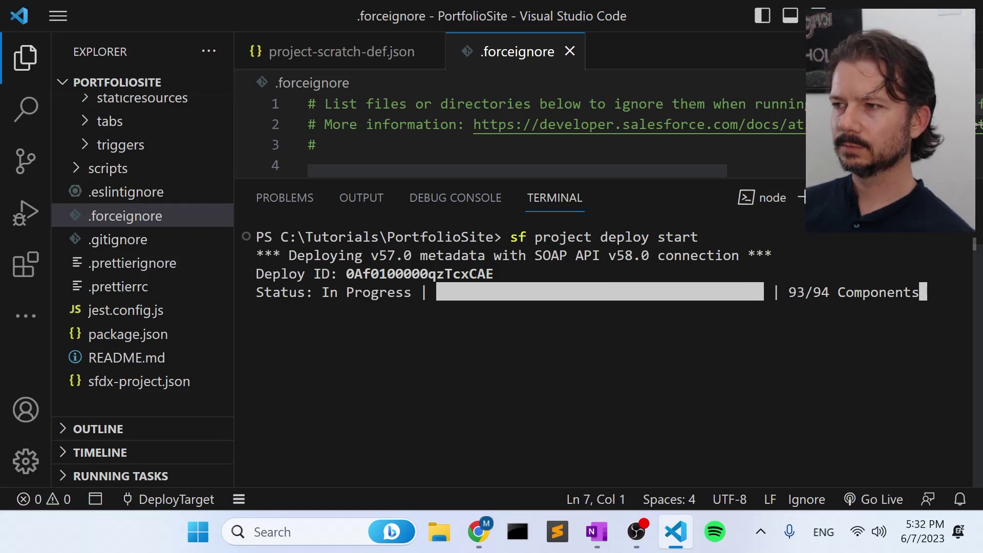
{"action": "left_click", "coordinate": [640, 534]}
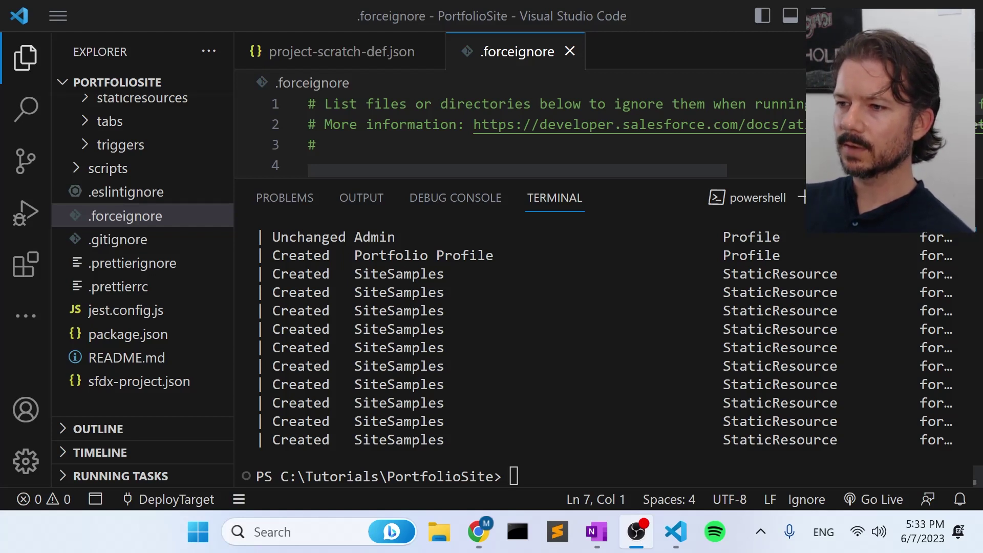
{"action": "key", "text": "alt+Tab"}
- Open the scratch org with sf org open, allow notifications, and find All Sites via Quick Find
{"action": "type", "text": "sf "}
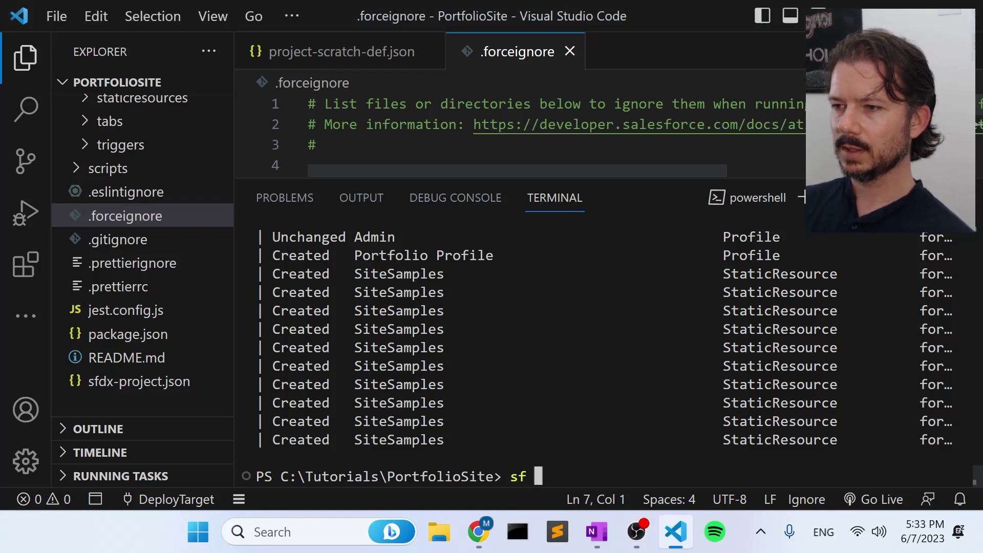
{"action": "type", "text": "org open"}
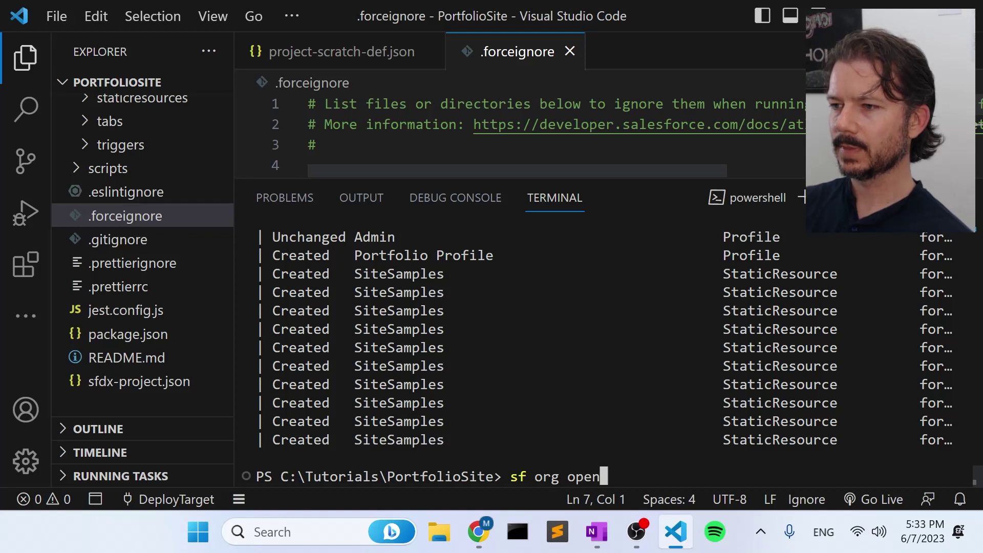
{"action": "key", "text": "Return"}
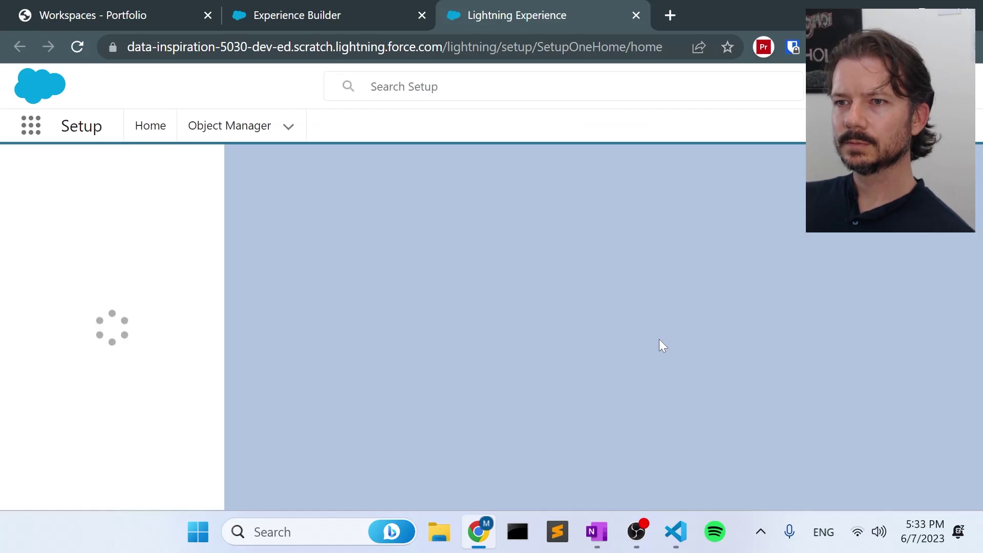
{"action": "left_click", "coordinate": [154, 177]}
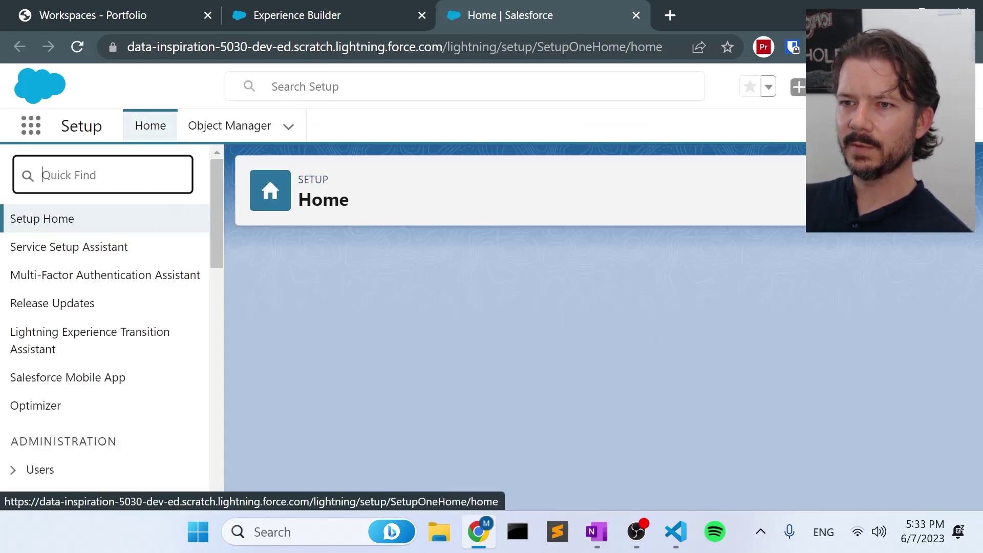
{"action": "type", "text": "all"}
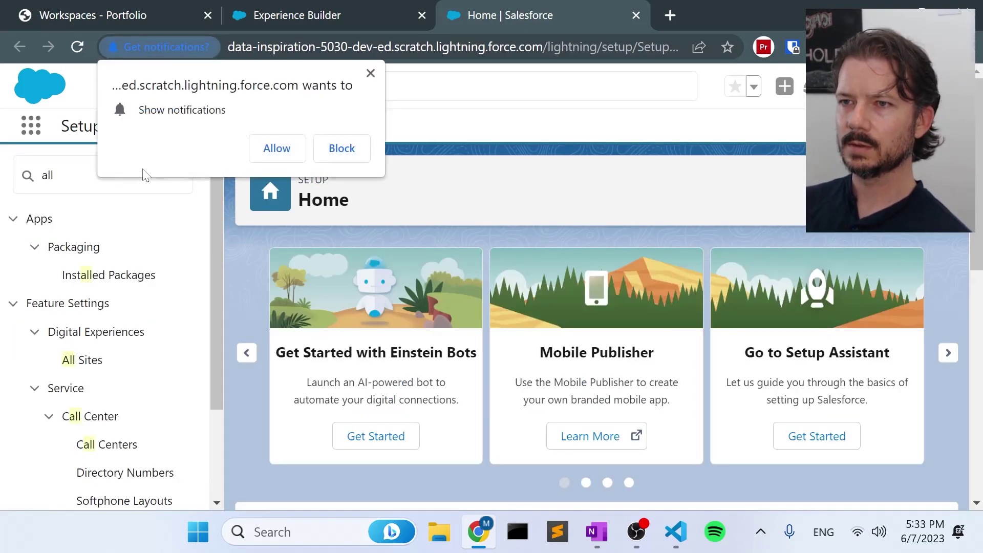
{"action": "left_click", "coordinate": [273, 150]}
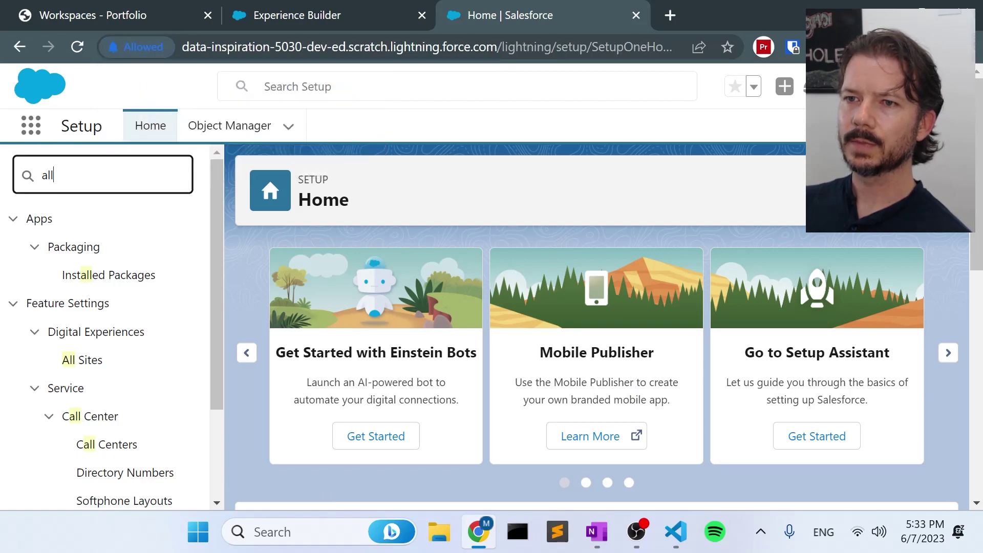
{"action": "type", "text": "sites"}
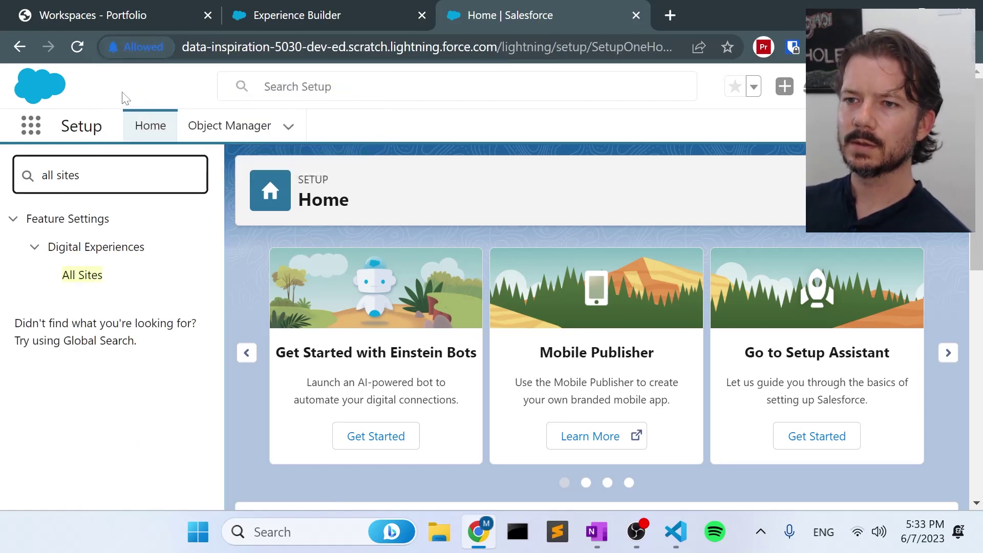
{"action": "left_click", "coordinate": [83, 275]}
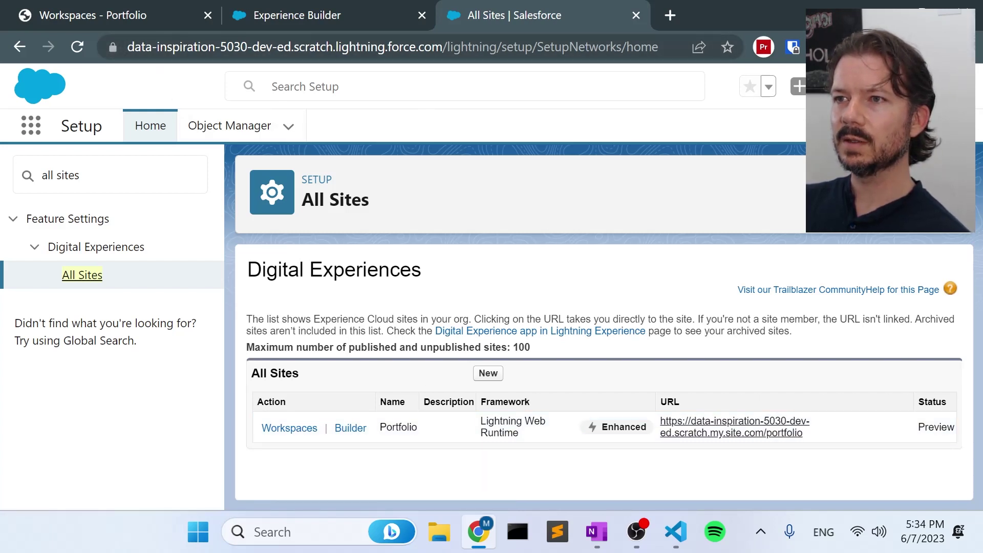
- Switch to the Experience Builder browser tab showing the Portfolio site's Home page
{"action": "left_click", "coordinate": [315, 15]}
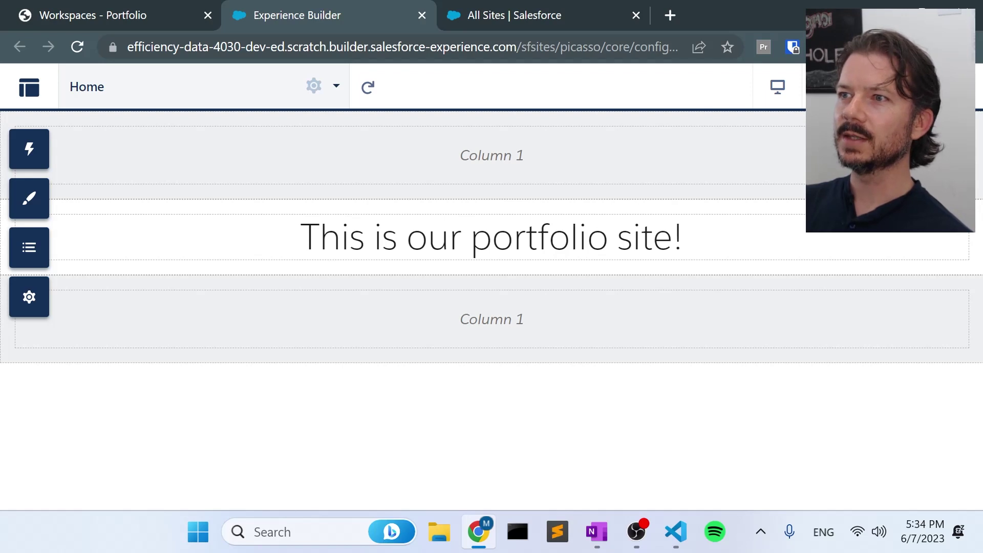
- Open the deployed Portfolio site in Builder from All Sites and compare it with the original
{"action": "left_click", "coordinate": [576, 21]}
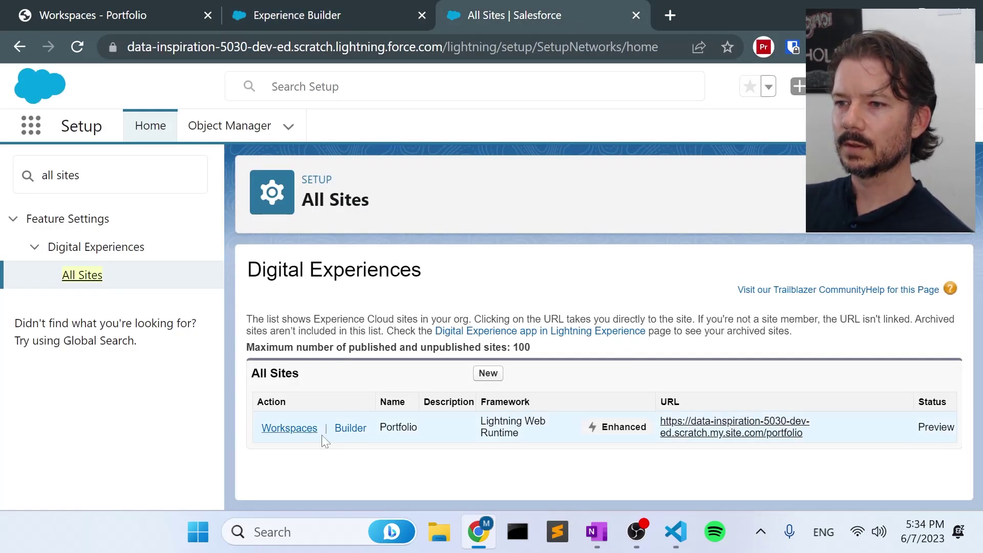
{"action": "left_click", "coordinate": [349, 427]}
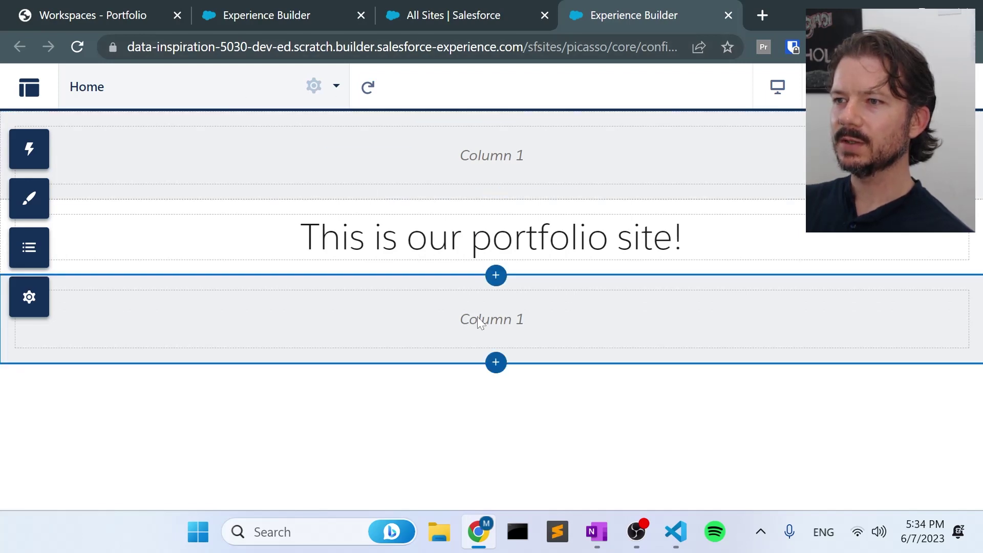
{"action": "left_click", "coordinate": [454, 14]}
{"action": "left_click", "coordinate": [266, 15]}
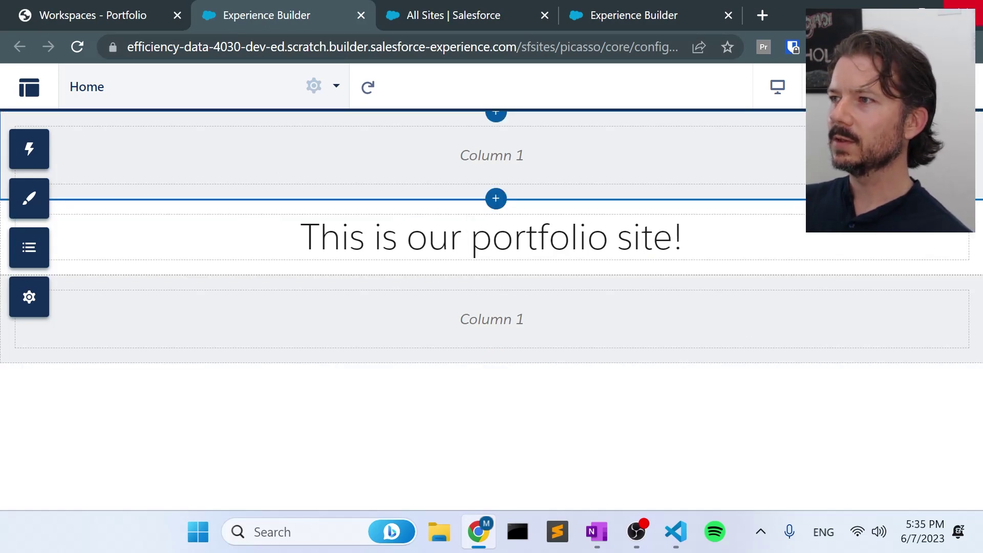
{"action": "key", "text": "alt+Tab"}
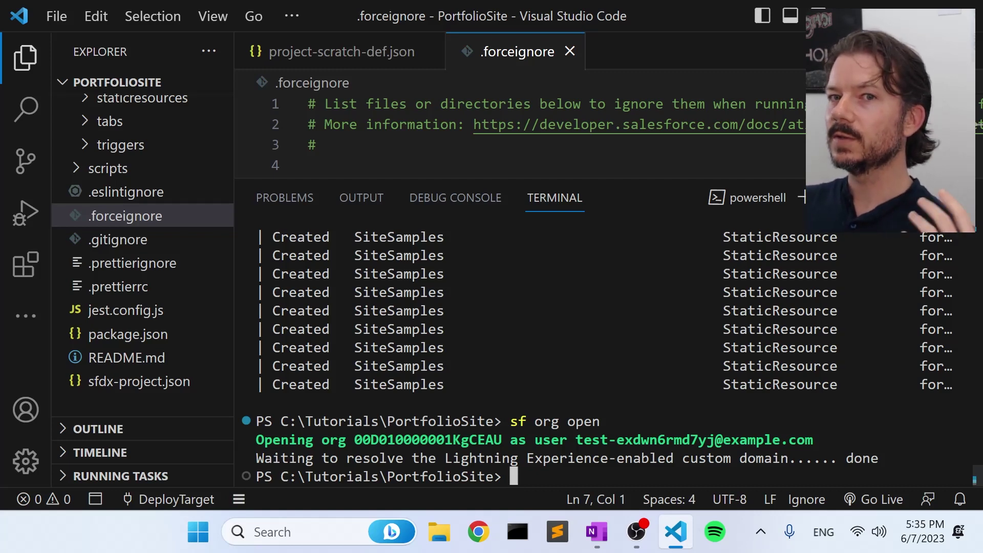
- Publish PortfolioSite as a public GitHub repository and open it on GitHub
{"action": "left_click", "coordinate": [22, 162]}
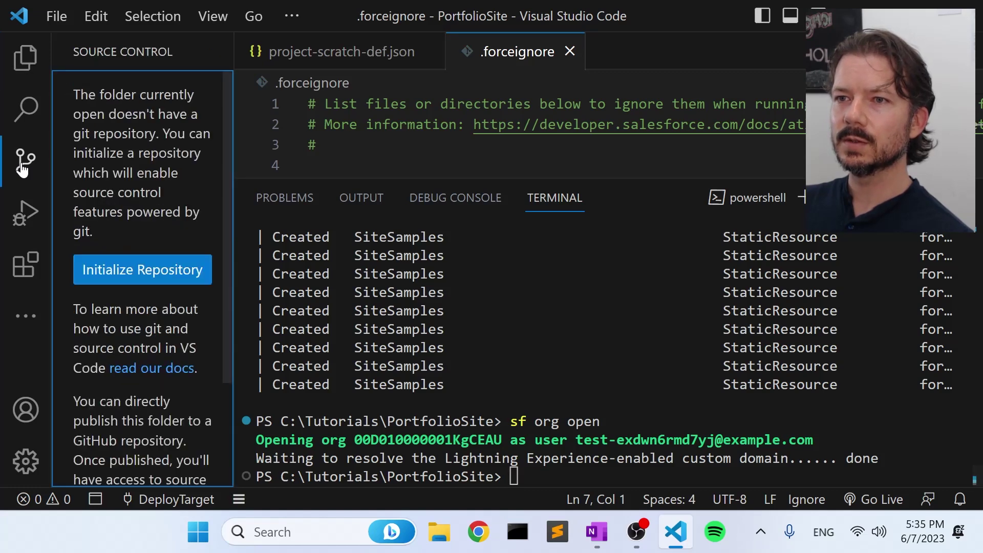
{"action": "scroll", "coordinate": [153, 154], "scroll_direction": "down", "scroll_amount": 5}
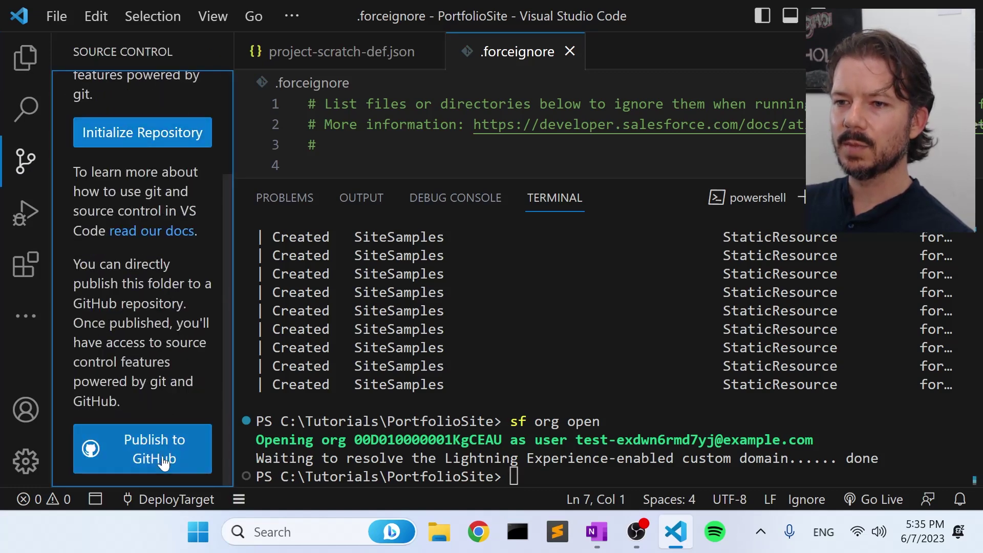
{"action": "left_click", "coordinate": [158, 460]}
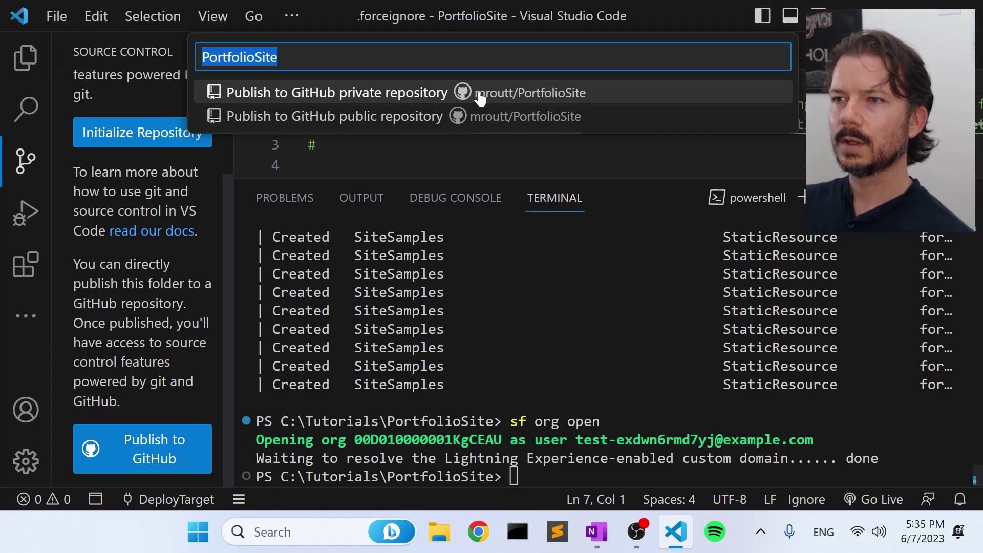
{"action": "left_click", "coordinate": [405, 124]}
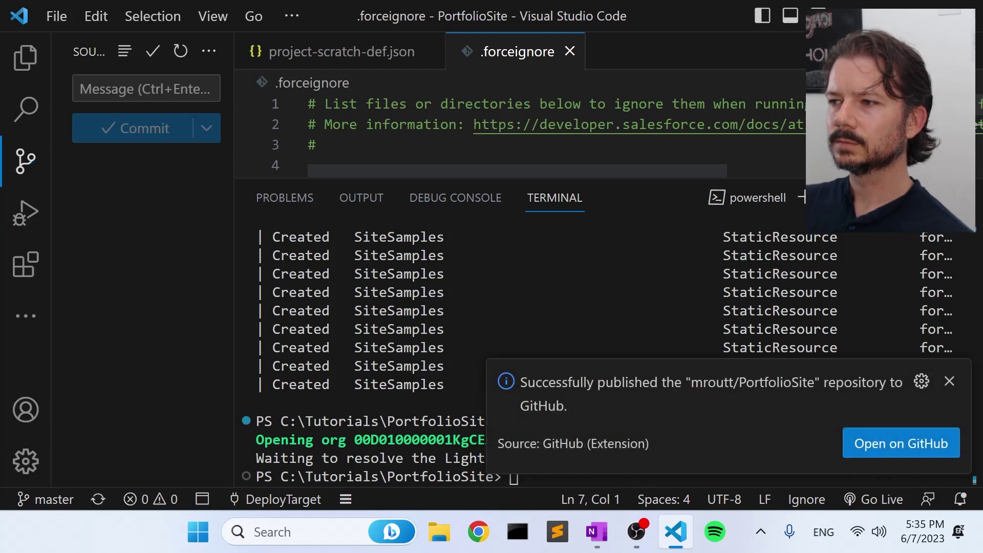
{"action": "left_click", "coordinate": [922, 450]}
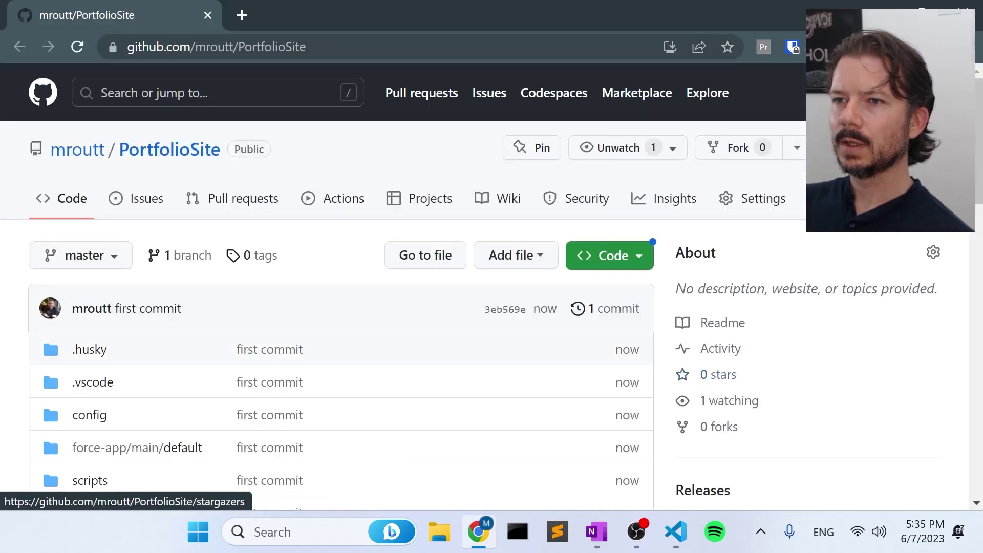
- Scroll through the repository's first commit with .husky, .vscode, config and scripts folders
{"action": "scroll", "coordinate": [636, 344], "scroll_direction": "down", "scroll_amount": 2}
{"action": "scroll", "coordinate": [636, 338], "scroll_direction": "up", "scroll_amount": 2}
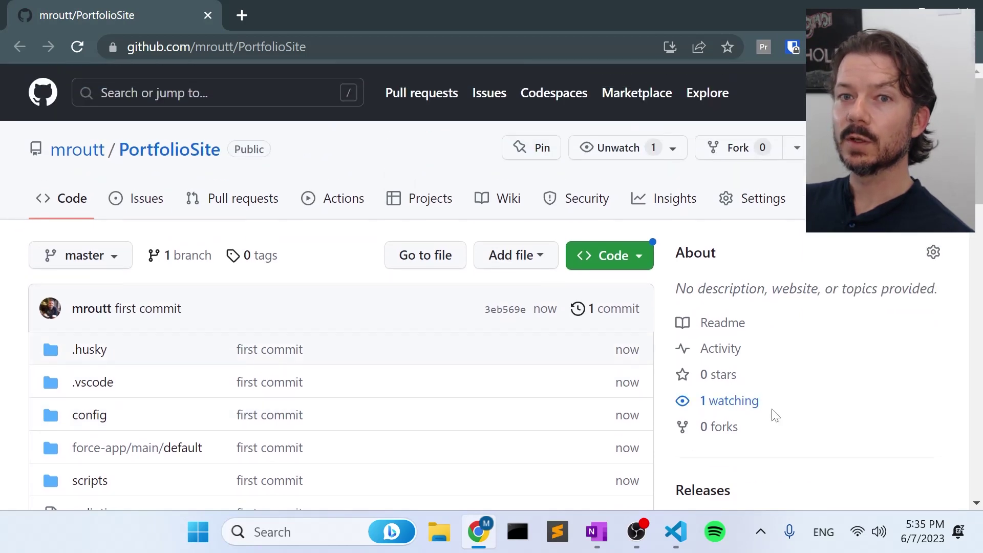